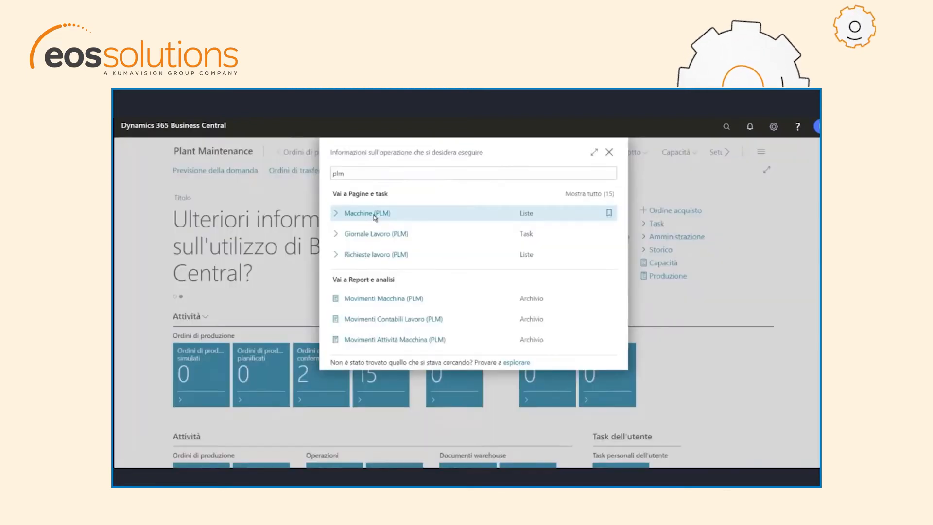
Open the Macchine (PLM) list and bring up machine MA-00010's card for editing
{"action": "left_click", "coordinate": [374, 218]}
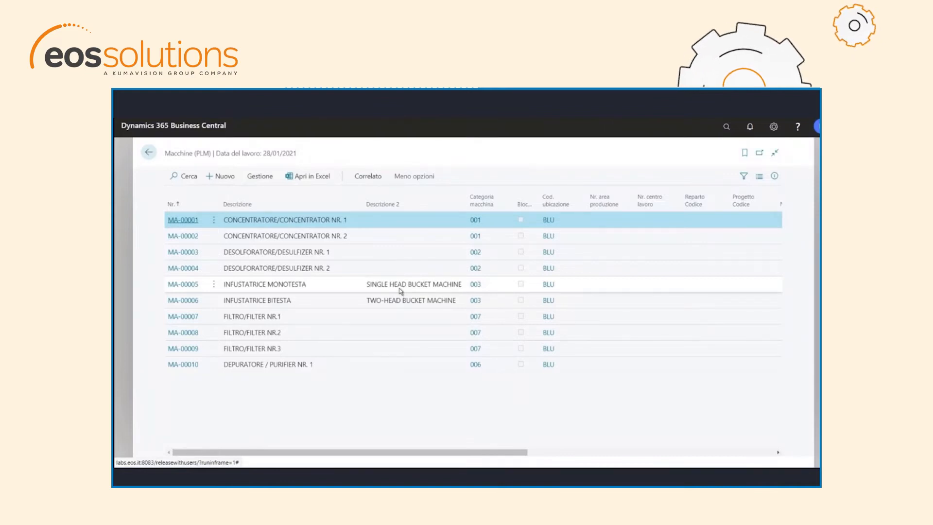
{"action": "left_click", "coordinate": [296, 319]}
{"action": "left_click", "coordinate": [324, 369]}
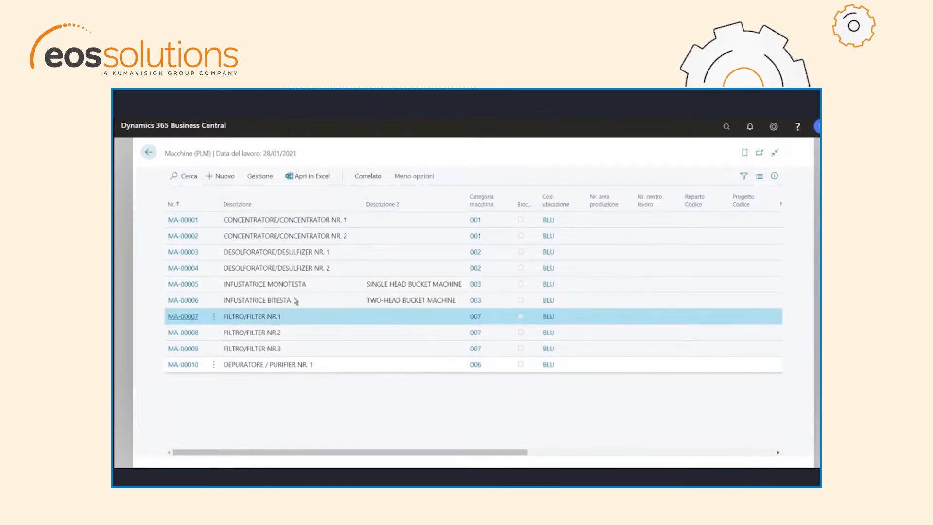
{"action": "left_click", "coordinate": [260, 176]}
{"action": "left_click", "coordinate": [201, 199]}
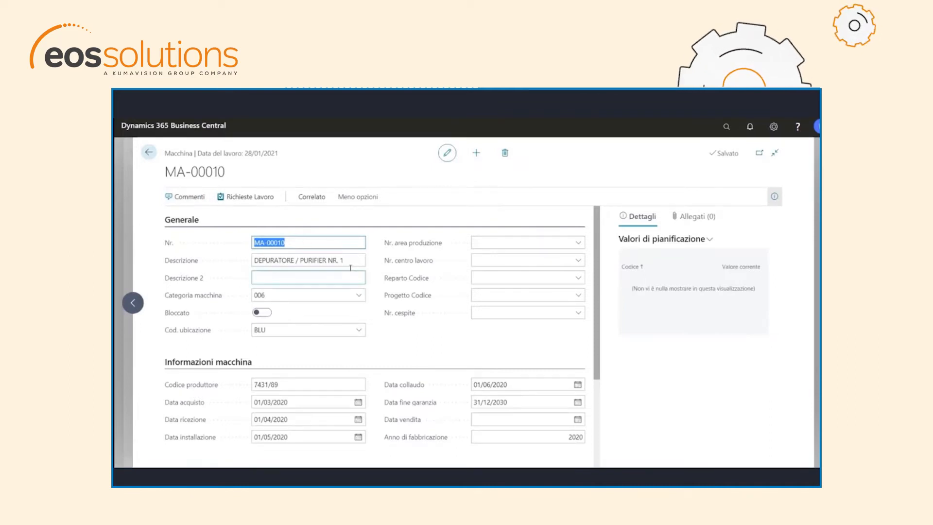
Examine the machine category choices, machine dates, maintenance supplier and data information on MA-00010's card
{"action": "left_click", "coordinate": [359, 296]}
{"action": "left_click", "coordinate": [361, 297]}
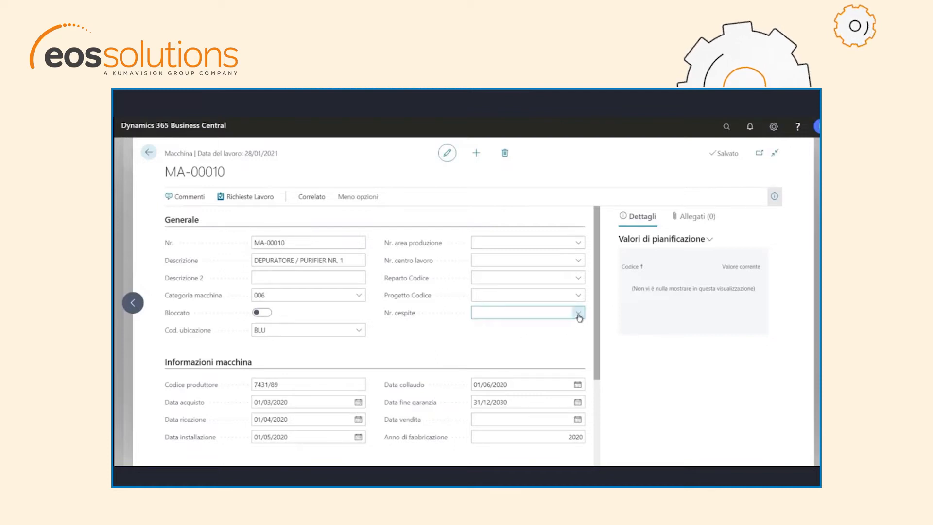
{"action": "scroll", "coordinate": [578, 317], "scroll_direction": "down", "scroll_amount": 2}
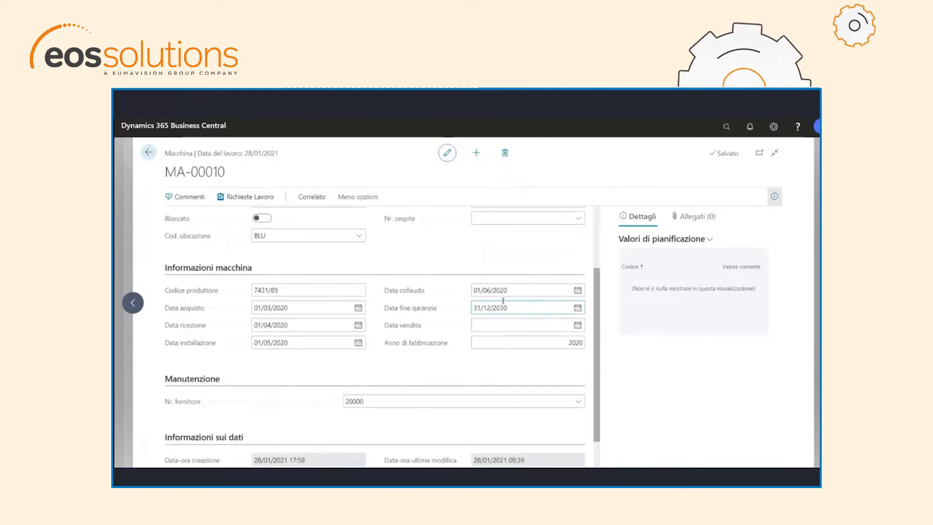
{"action": "left_click", "coordinate": [255, 342]}
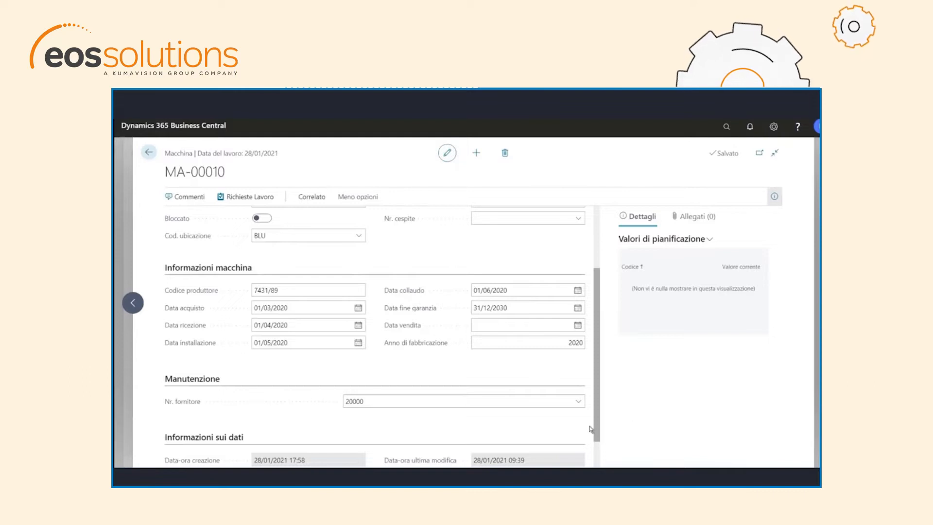
{"action": "scroll", "coordinate": [597, 442], "scroll_direction": "down", "scroll_amount": 2}
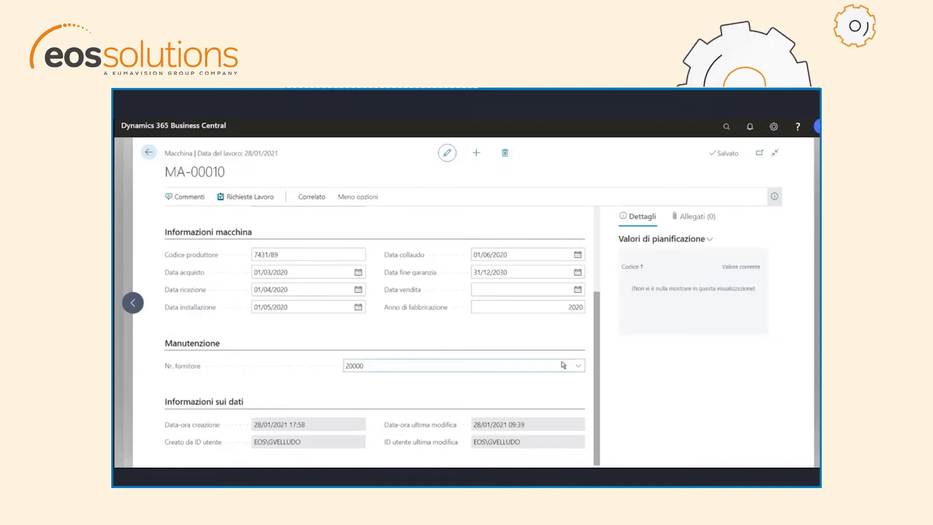
{"action": "scroll", "coordinate": [598, 413], "scroll_direction": "up", "scroll_amount": 2}
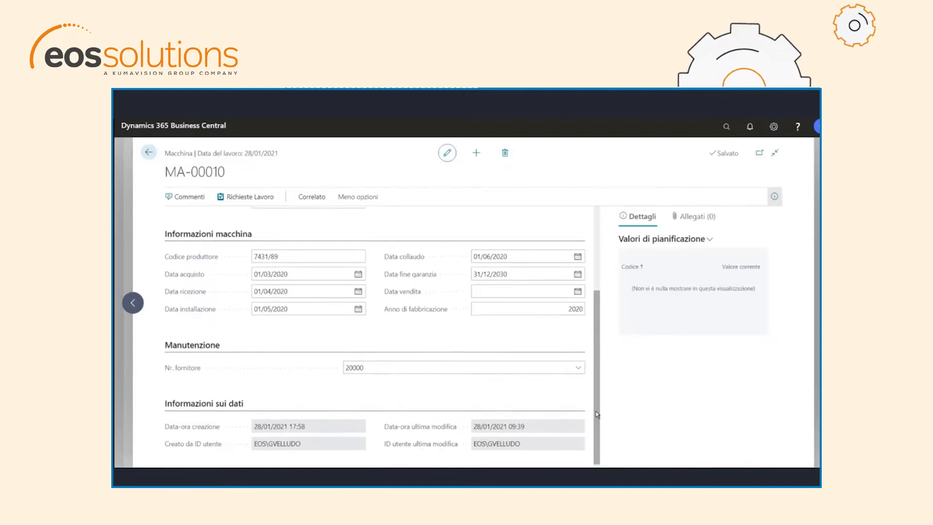
{"action": "scroll", "coordinate": [597, 391], "scroll_direction": "up", "scroll_amount": 5}
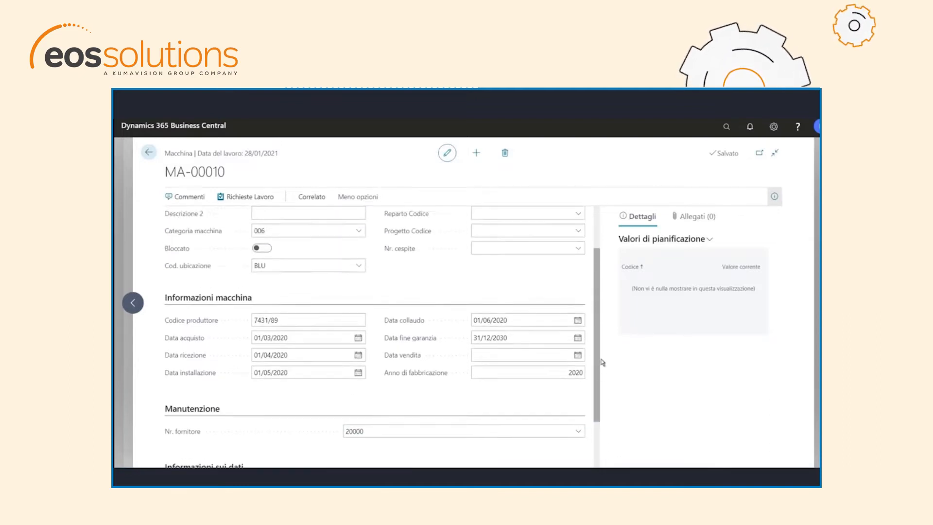
{"action": "left_click", "coordinate": [321, 201]}
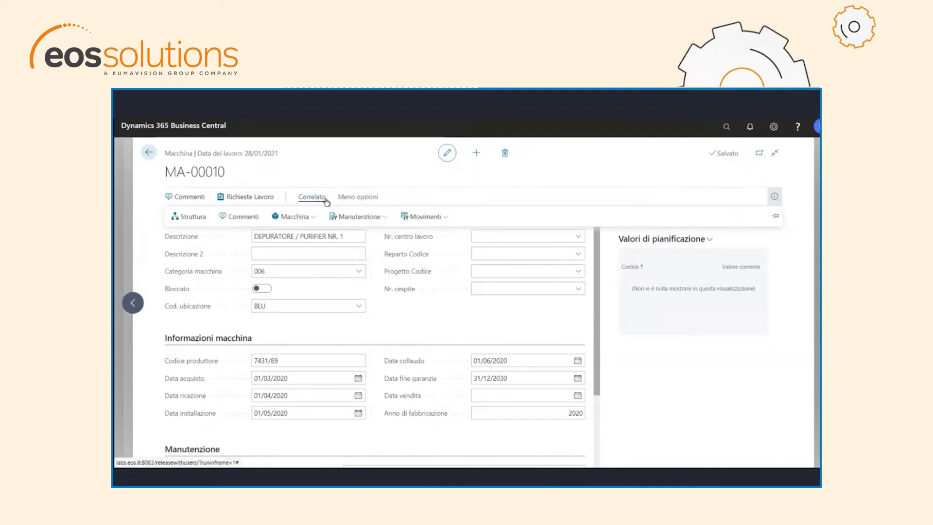
{"action": "left_click", "coordinate": [293, 217]}
{"action": "left_click", "coordinate": [518, 181]}
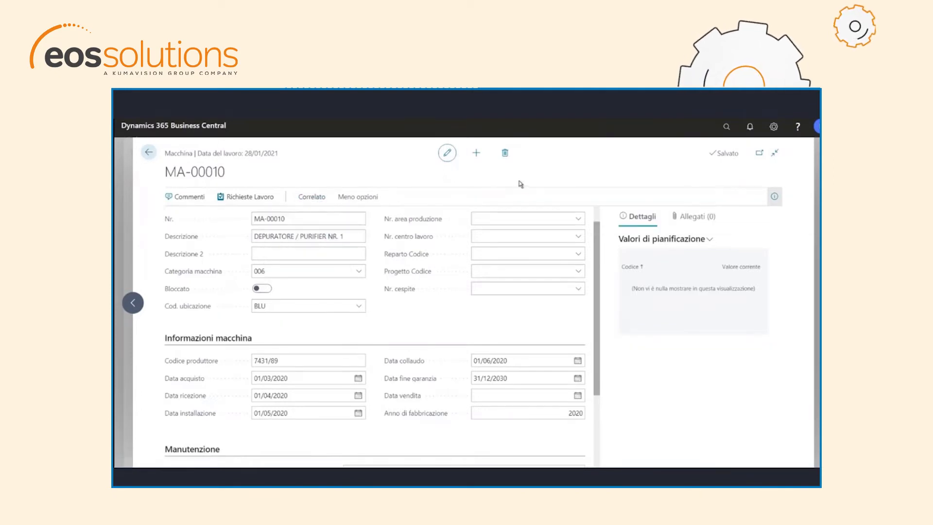
Return to the machine list and open machine MA-00007 (FILTRO/FILTER NR.1) for editing
{"action": "key", "text": "Escape"}
{"action": "left_click", "coordinate": [312, 316]}
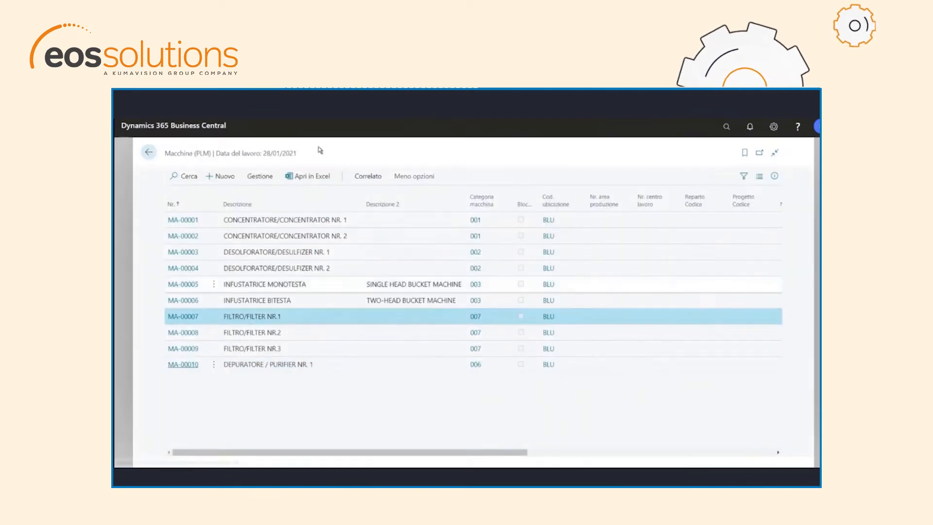
{"action": "left_click", "coordinate": [260, 177]}
{"action": "left_click", "coordinate": [191, 197]}
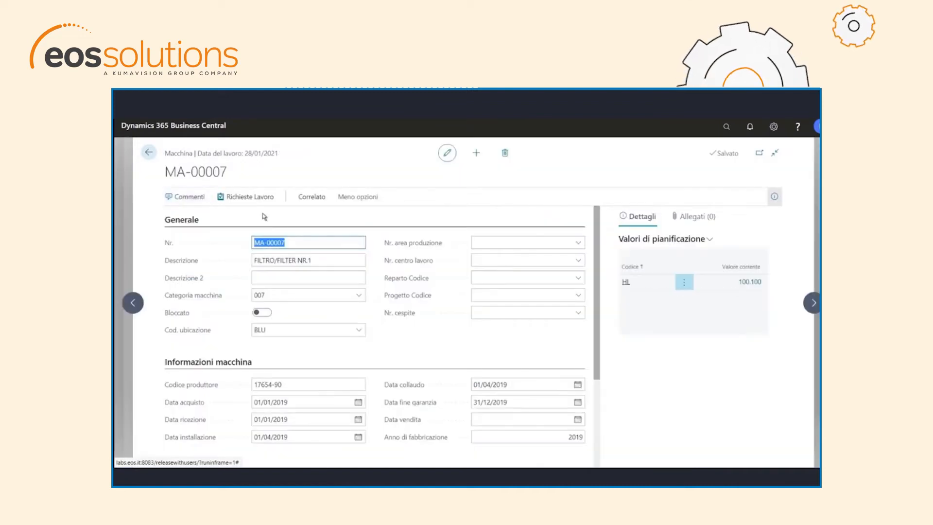
Open the spare parts (Ricambi) related to machine MA-00007
{"action": "left_click", "coordinate": [311, 198]}
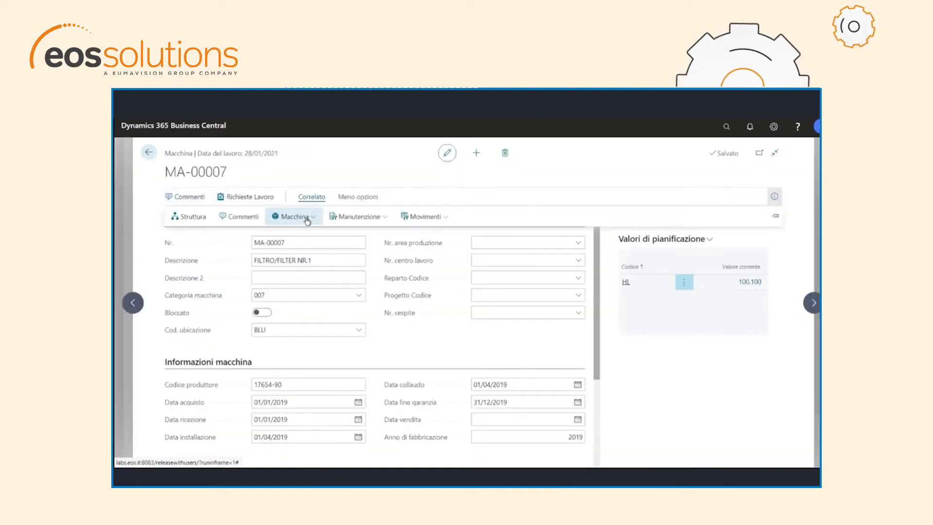
{"action": "left_click", "coordinate": [307, 219]}
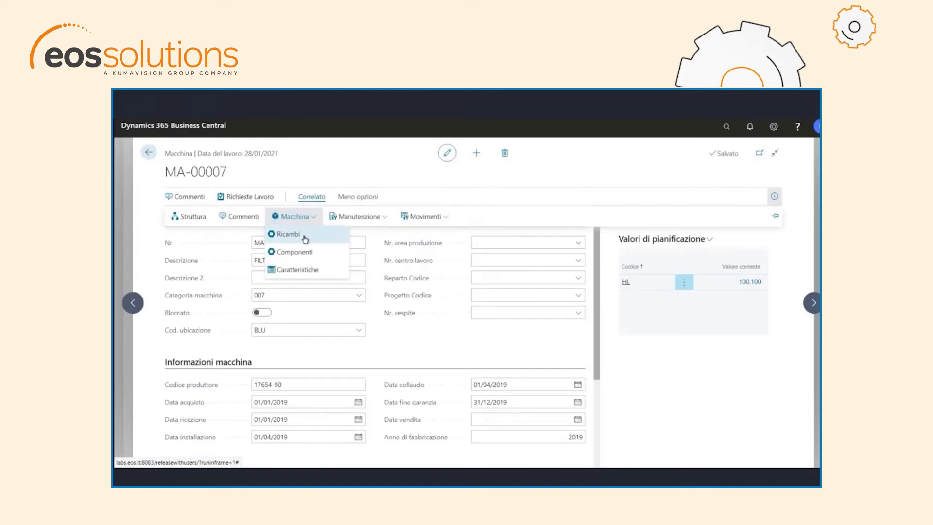
{"action": "left_click", "coordinate": [305, 235]}
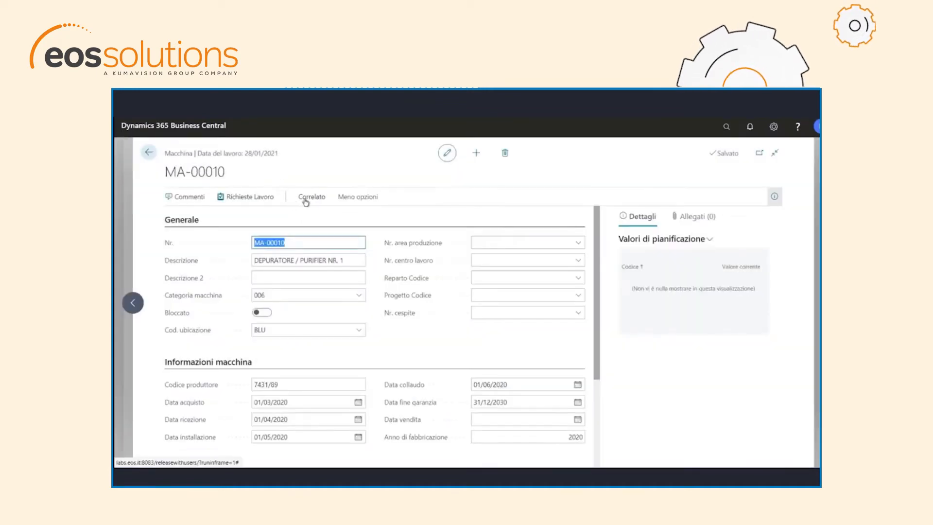
View the component list (Componenti) of machine MA-00010 and close it again
{"action": "left_click", "coordinate": [309, 198]}
{"action": "left_click", "coordinate": [297, 219]}
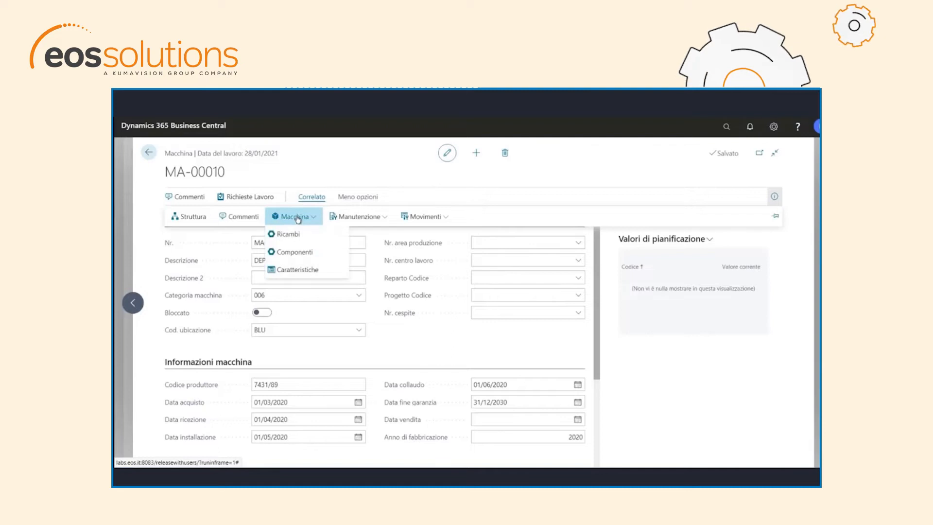
{"action": "left_click", "coordinate": [308, 252]}
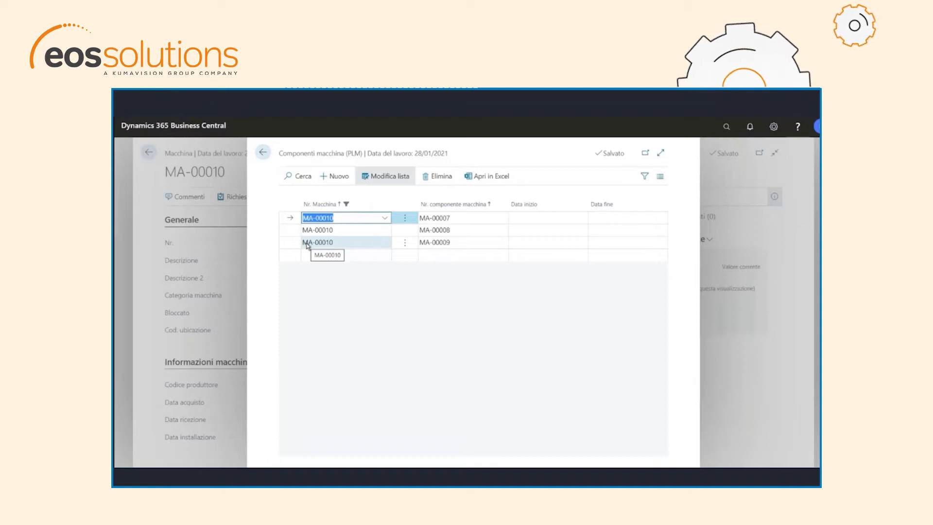
{"action": "key", "text": "Escape"}
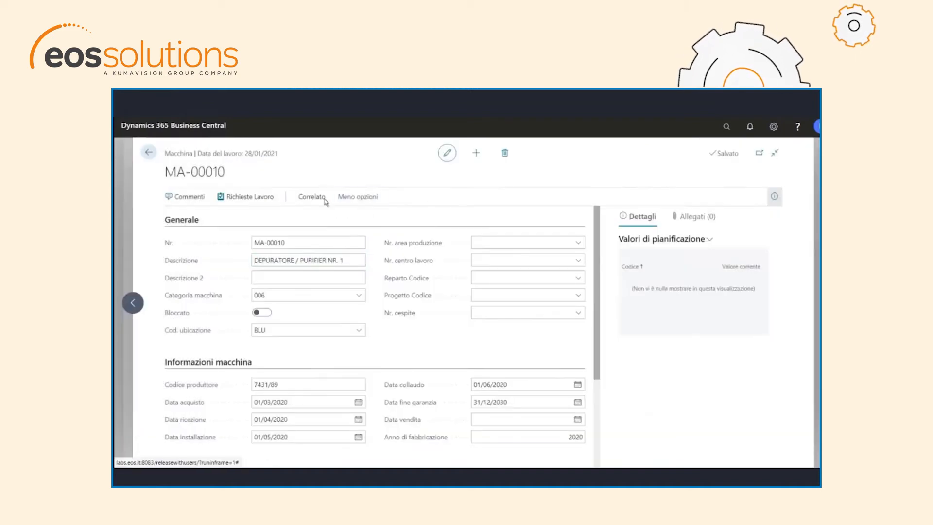
View the machine structure (Struttura) of MA-00010 and close it
{"action": "left_click", "coordinate": [312, 202]}
{"action": "left_click", "coordinate": [197, 217]}
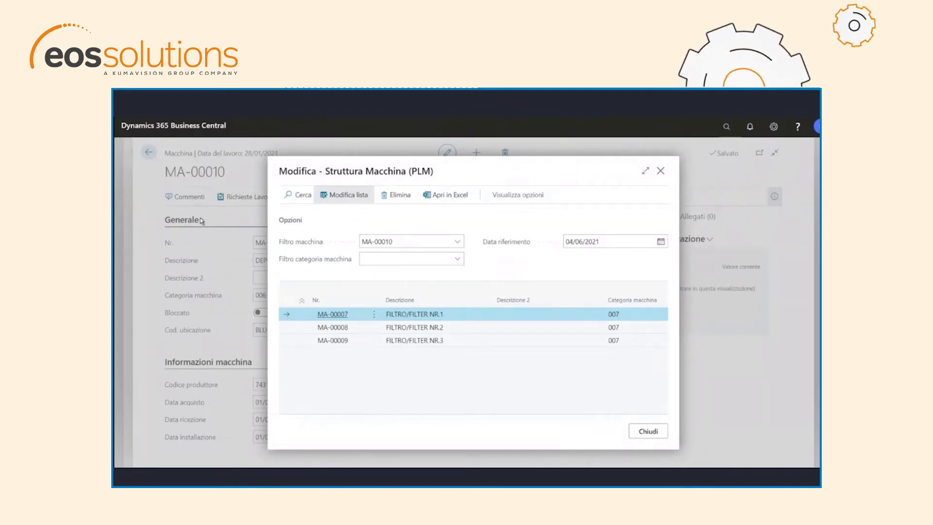
{"action": "key", "text": "Escape"}
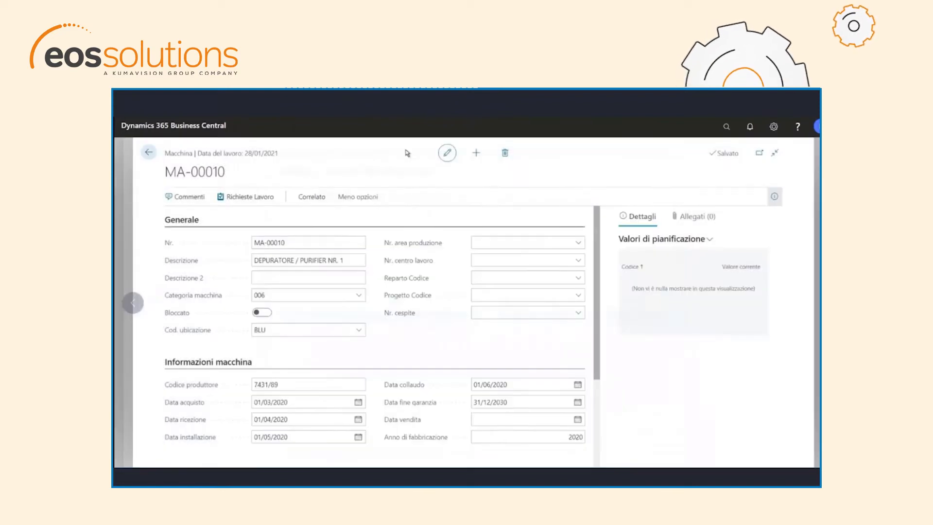
Check MA-00010's components again, close the list and review the card's machine information and maintenance sections
{"action": "left_click", "coordinate": [311, 196]}
{"action": "left_click", "coordinate": [294, 216]}
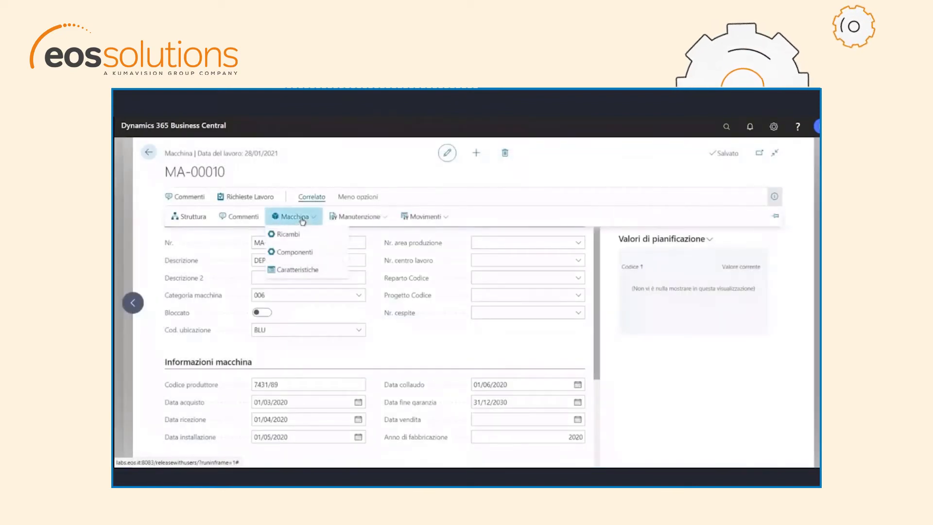
{"action": "left_click", "coordinate": [292, 252]}
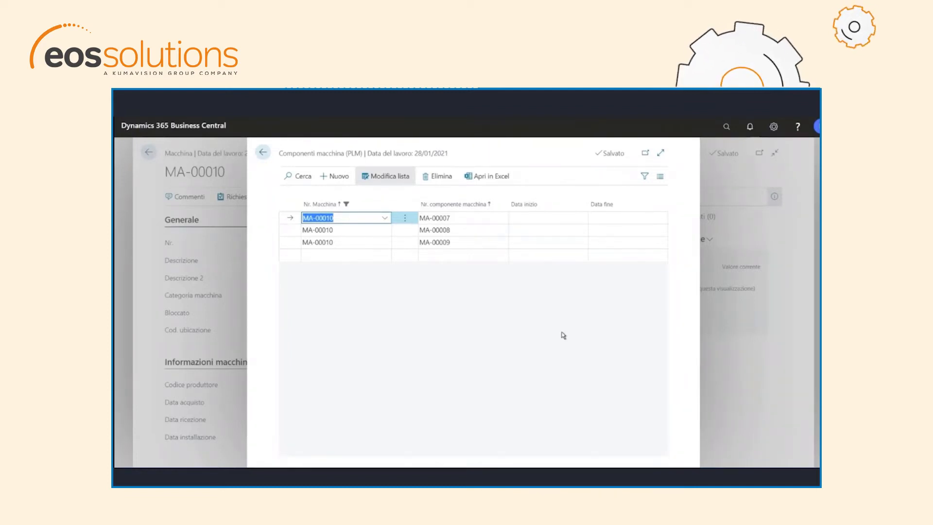
{"action": "key", "text": "Escape"}
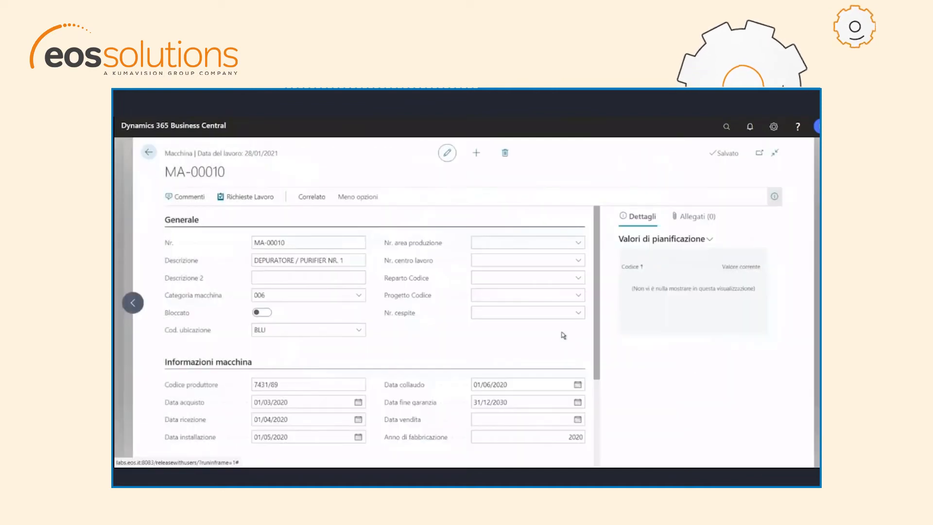
{"action": "left_click_drag", "start_coordinate": [601, 373], "coordinate": [608, 458]}
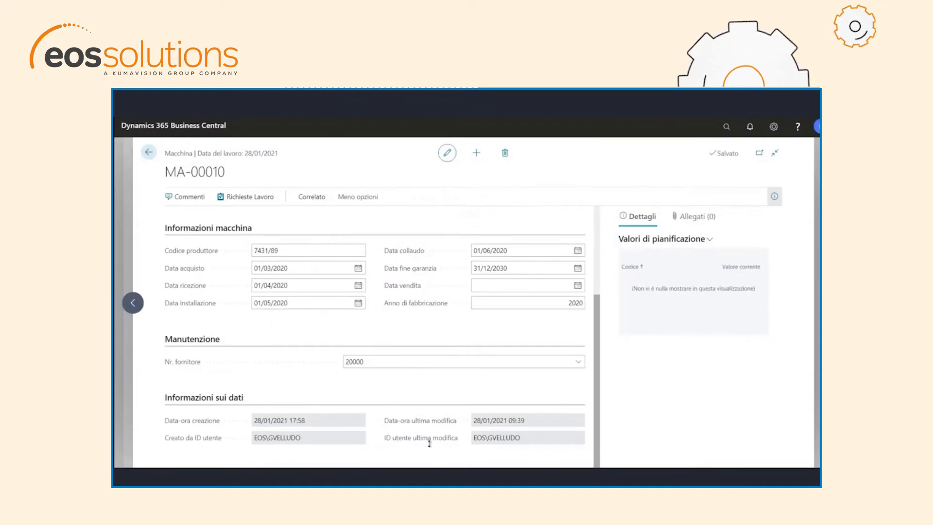
{"action": "scroll", "coordinate": [596, 377], "scroll_direction": "up", "scroll_amount": 3}
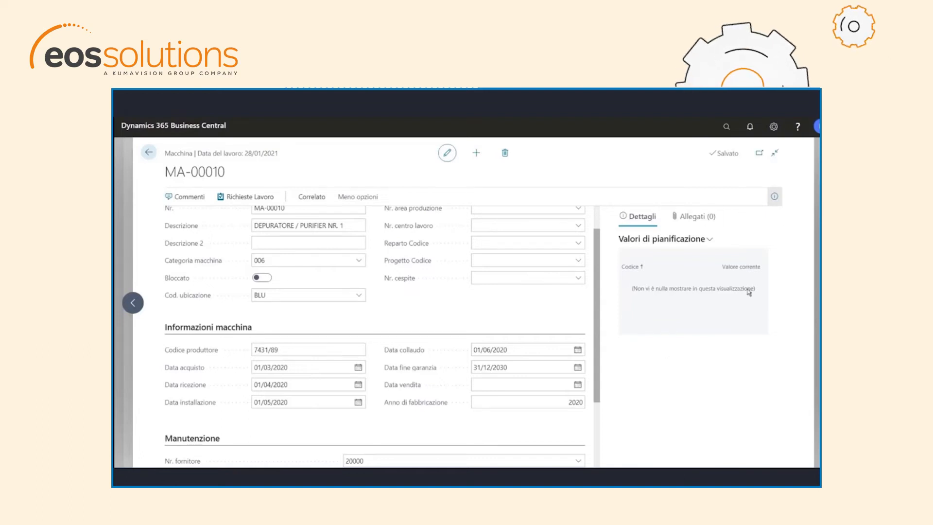
{"action": "left_click", "coordinate": [309, 196]}
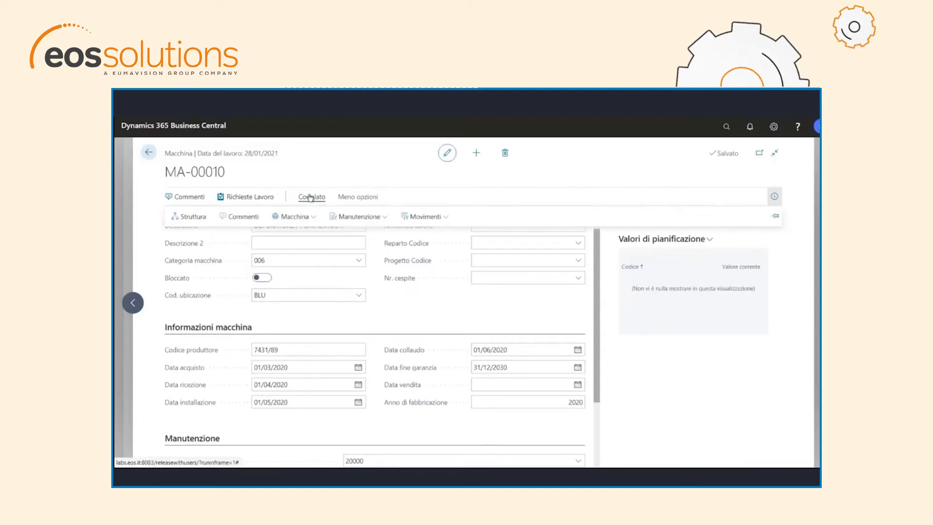
{"action": "left_click", "coordinate": [308, 219]}
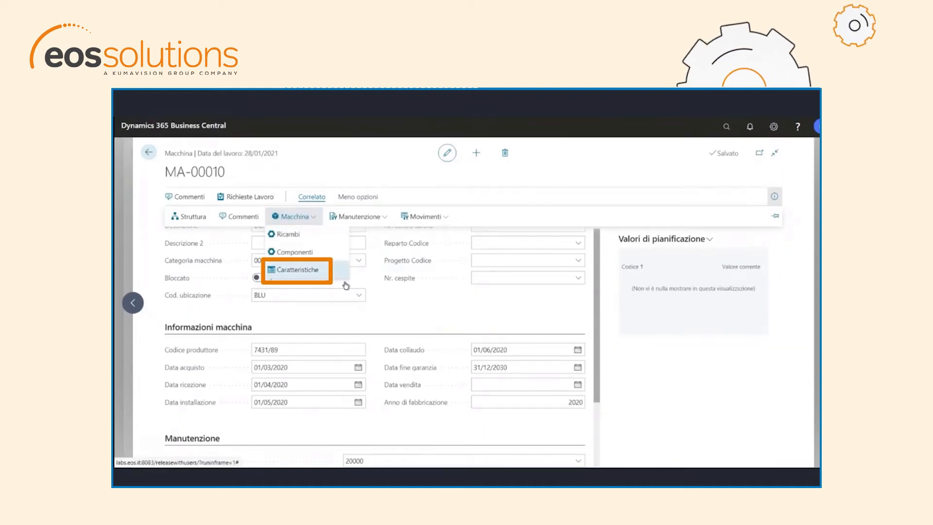
{"action": "left_click", "coordinate": [482, 327]}
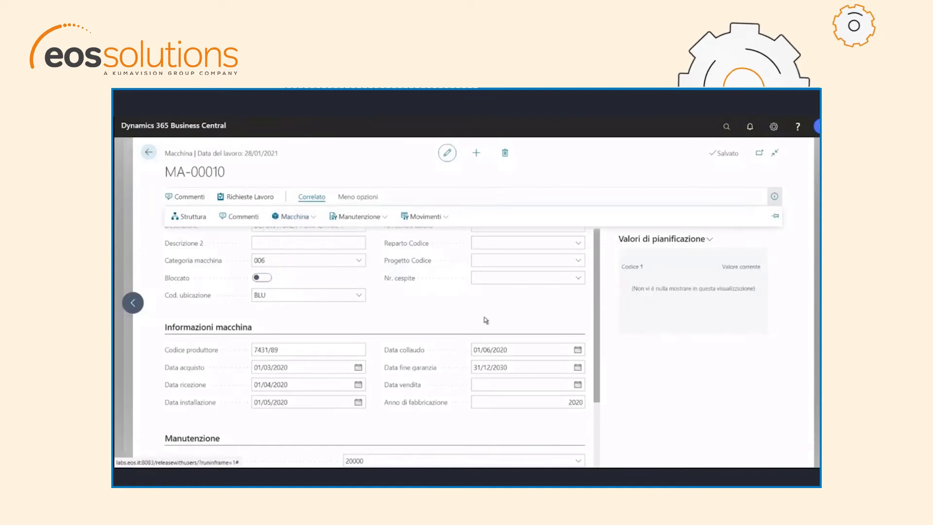
Leave MA-00010's card and open machine MA-00007 from the machine list for editing
{"action": "key", "text": "Escape"}
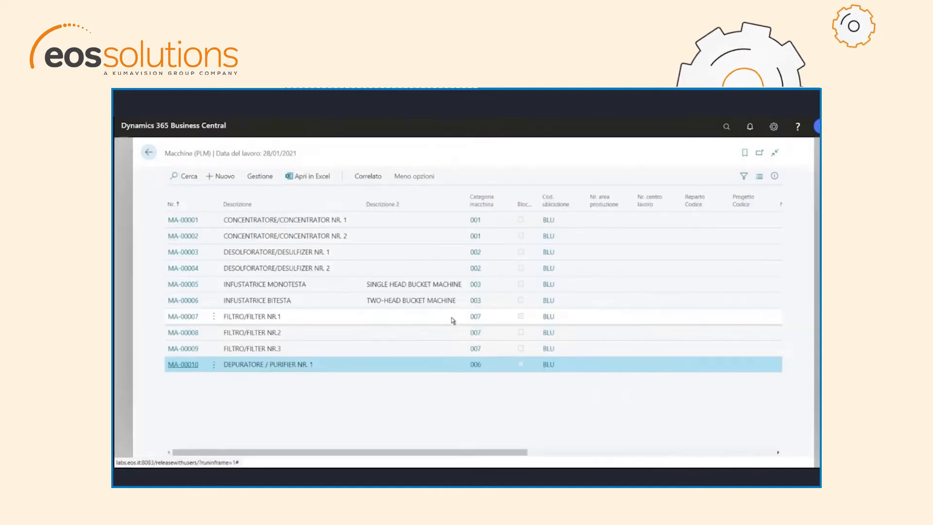
{"action": "left_click", "coordinate": [310, 321]}
{"action": "left_click", "coordinate": [267, 183]}
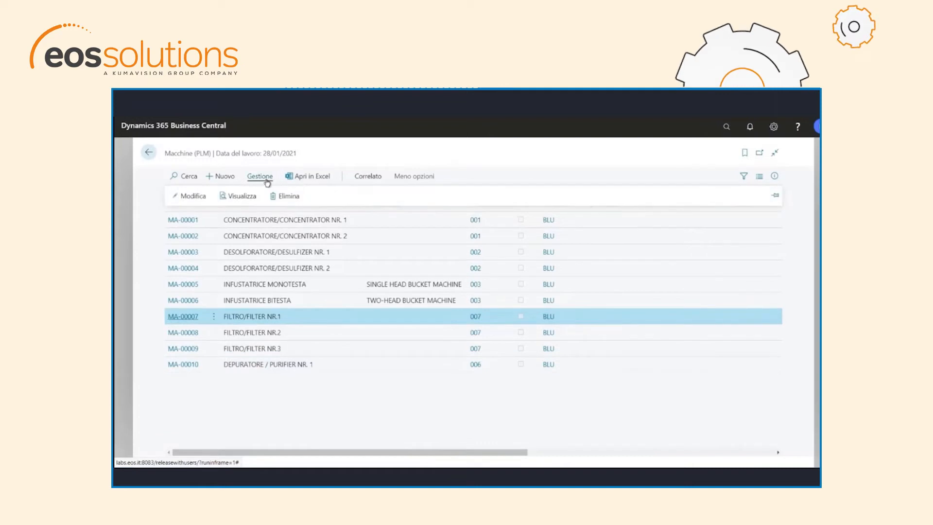
{"action": "left_click", "coordinate": [191, 203]}
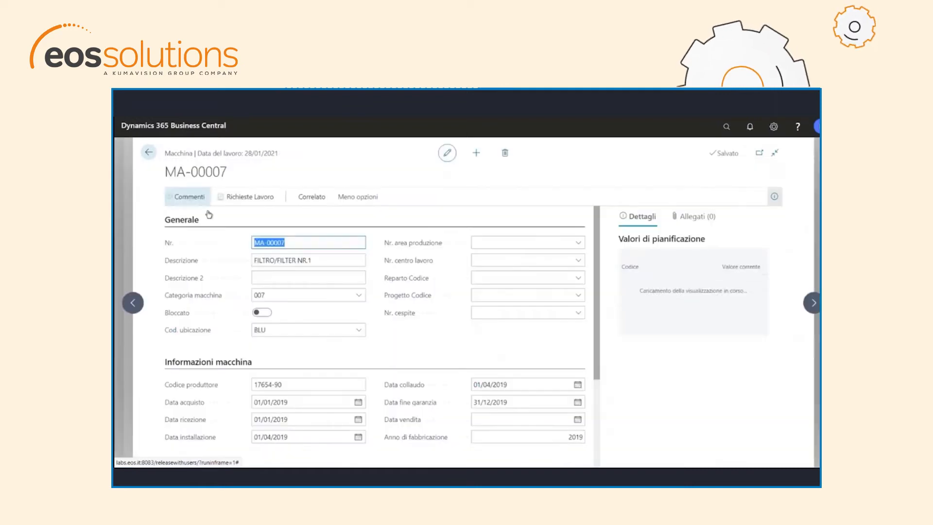
Open the characteristic values (Caratteristiche) of machine MA-00007 and select the code of the PORTATA line
{"action": "left_click", "coordinate": [311, 197]}
{"action": "left_click", "coordinate": [311, 219]}
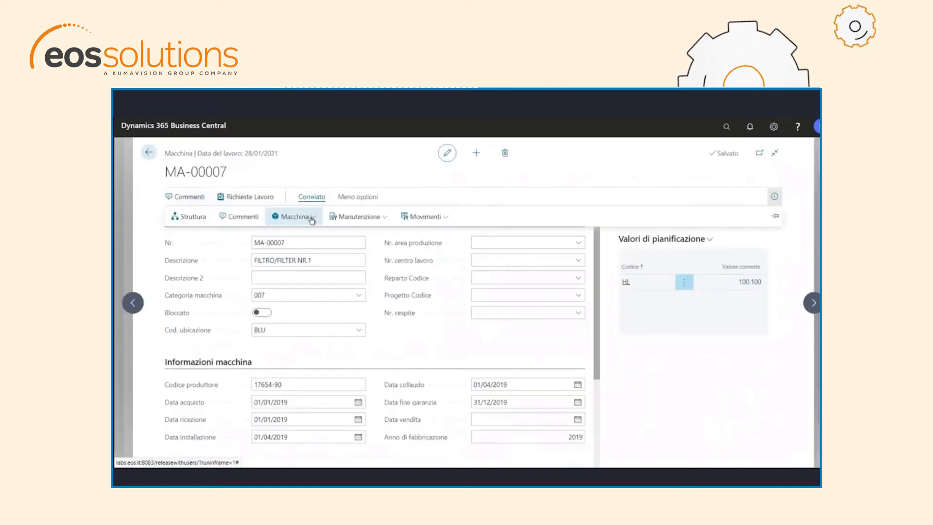
{"action": "left_click", "coordinate": [306, 271]}
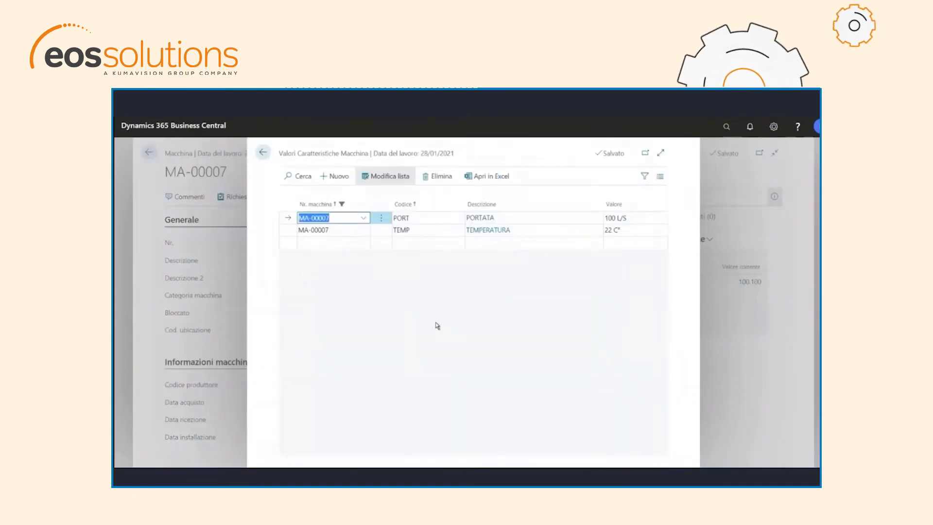
{"action": "left_click", "coordinate": [440, 219]}
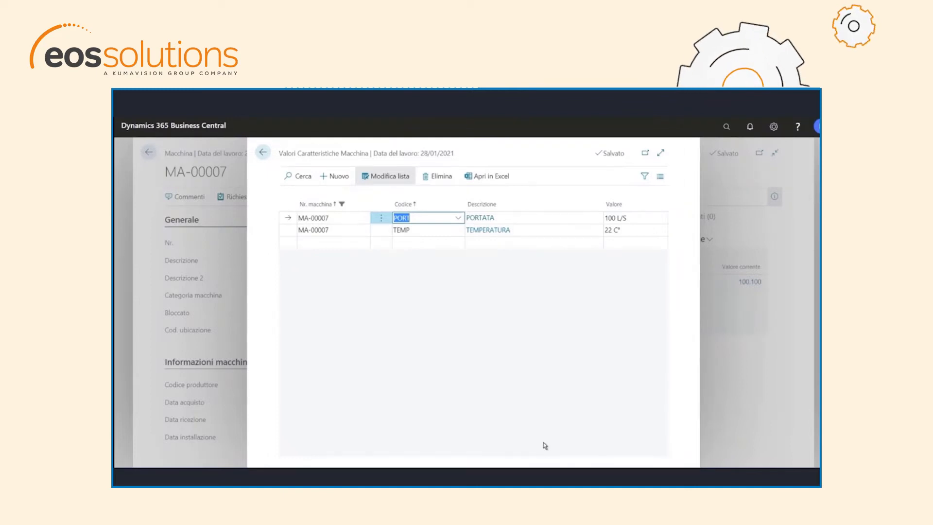
View the characteristic codes available for the TEMPERATURA line of MA-00007 and close the characteristic values without changing them
{"action": "left_click", "coordinate": [452, 234]}
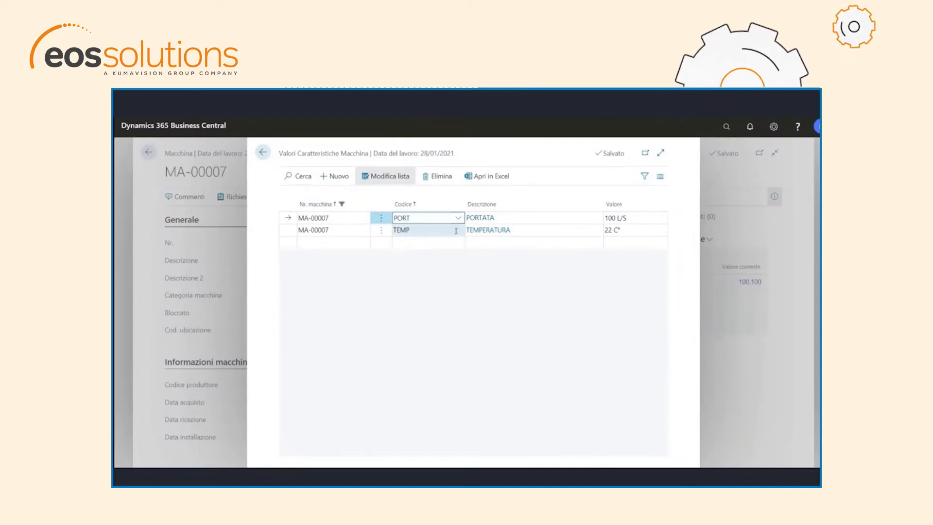
{"action": "left_click", "coordinate": [455, 228]}
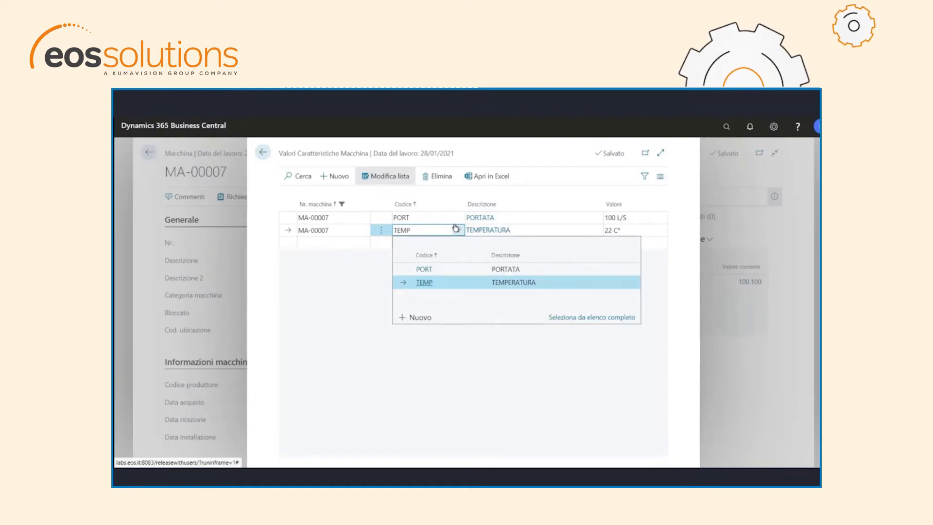
{"action": "left_click", "coordinate": [493, 359]}
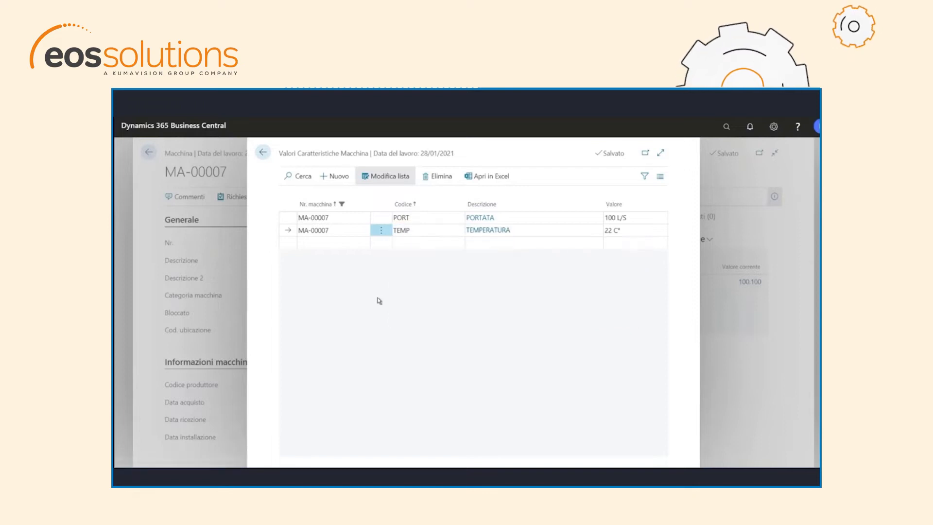
{"action": "left_click", "coordinate": [264, 153]}
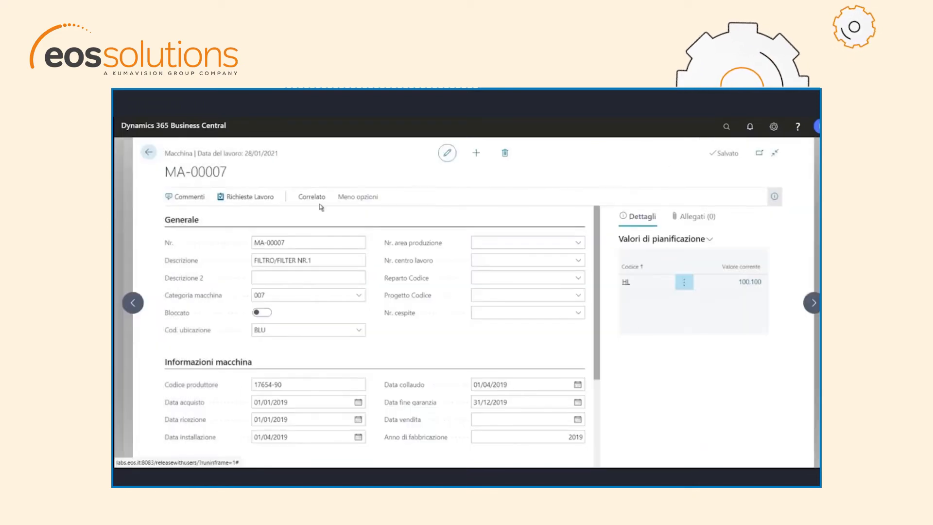
Open MA-00007's work requests (Richieste Lavoro) and create a new request described CONTROLLO GUARNIZIONI with planned start date 04/06/2021
{"action": "left_click", "coordinate": [319, 197]}
{"action": "left_click", "coordinate": [349, 217]}
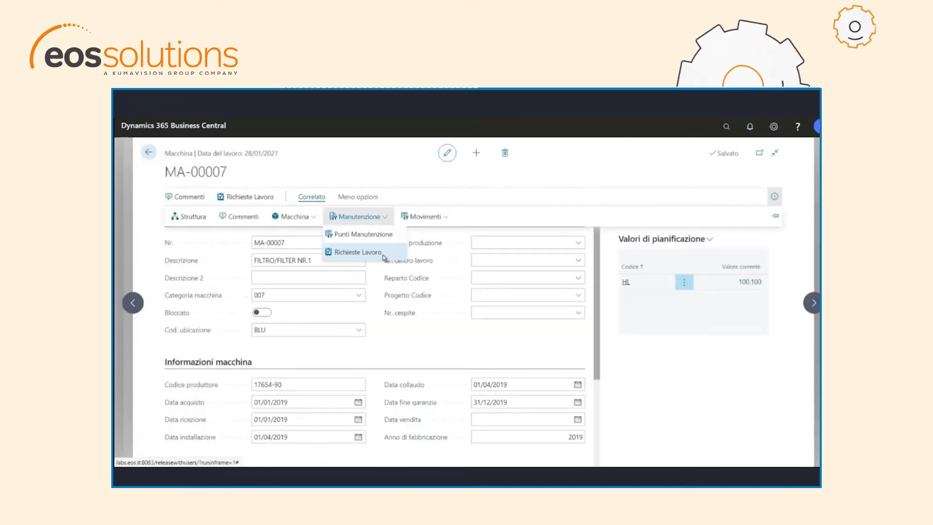
{"action": "left_click", "coordinate": [386, 256]}
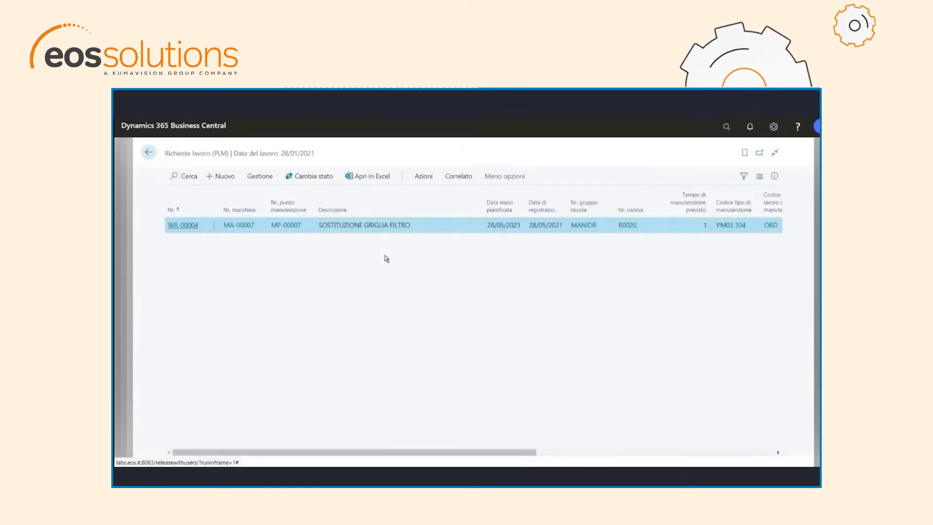
{"action": "left_click", "coordinate": [221, 177]}
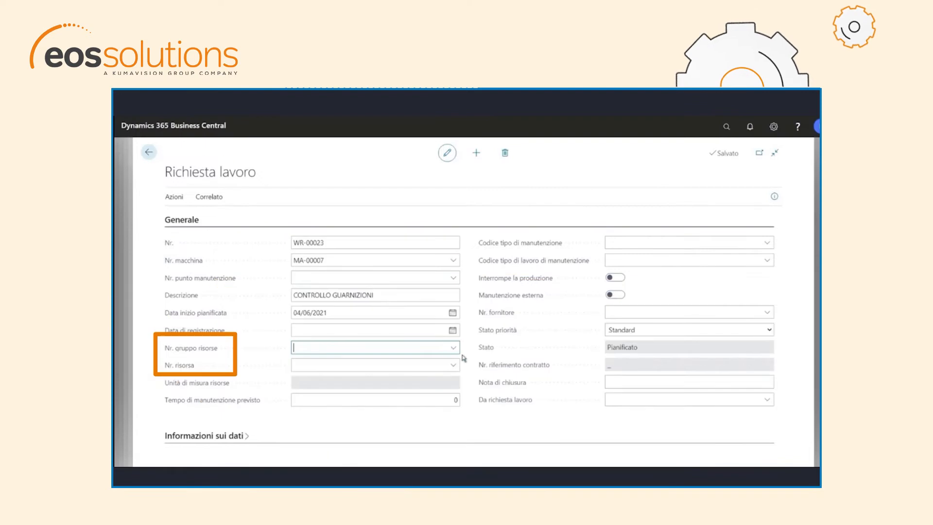
Assign resource group MANIDR and resource R0040 to the work request and set the expected maintenance time to 1
{"action": "left_click", "coordinate": [453, 348]}
{"action": "left_click", "coordinate": [426, 384]}
{"action": "scroll", "coordinate": [423, 298], "scroll_direction": "down", "scroll_amount": 3}
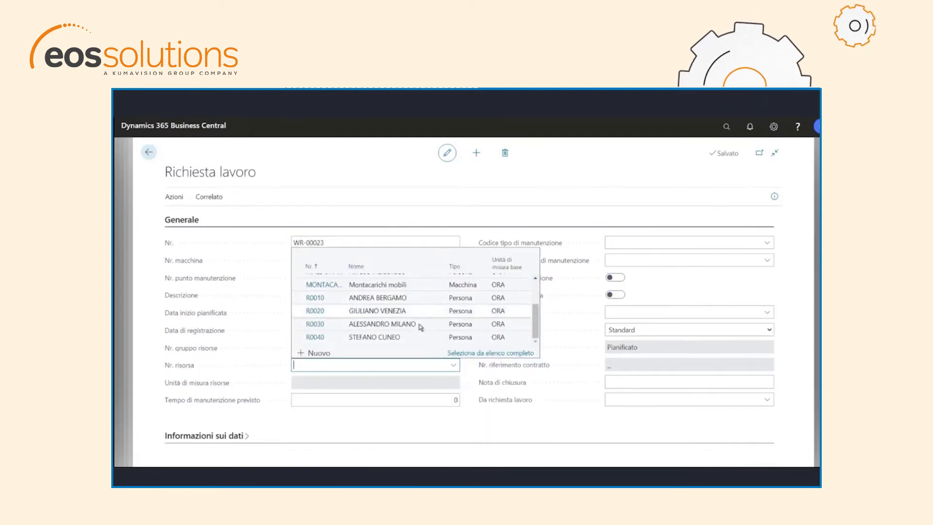
{"action": "left_click", "coordinate": [421, 341]}
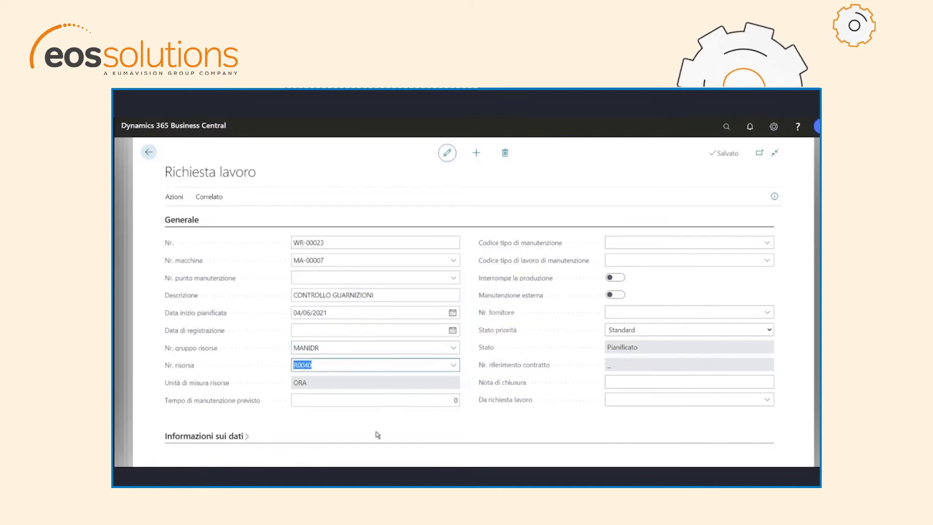
{"action": "key", "text": "Tab"}
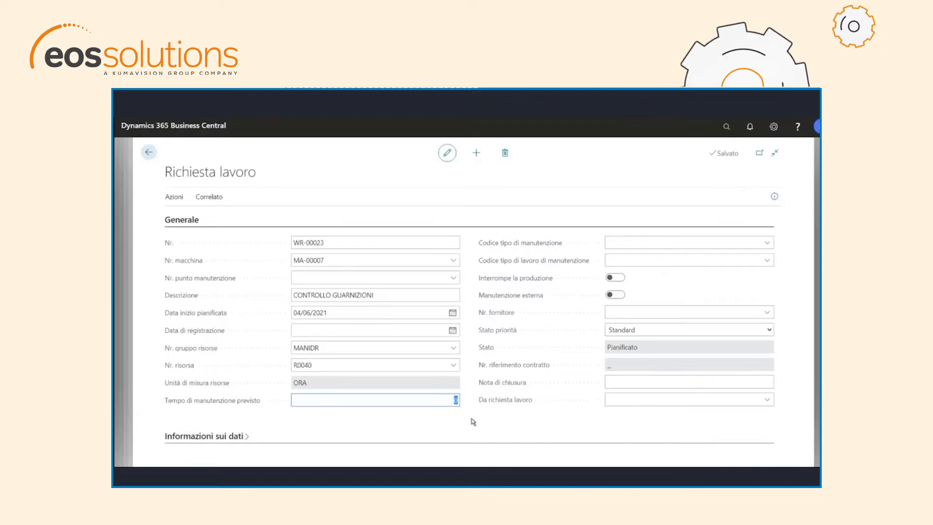
{"action": "type", "text": "1"}
{"action": "key", "text": "Tab"}
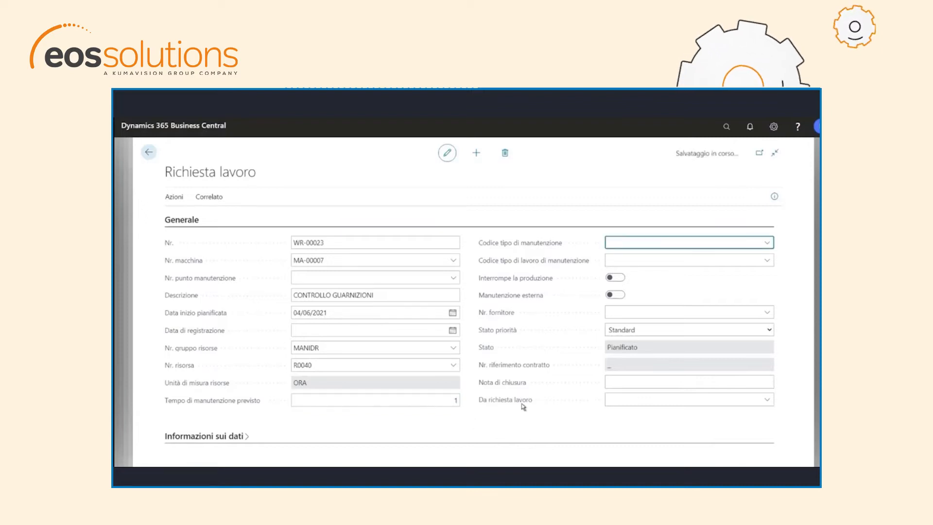
{"action": "left_click", "coordinate": [345, 347]}
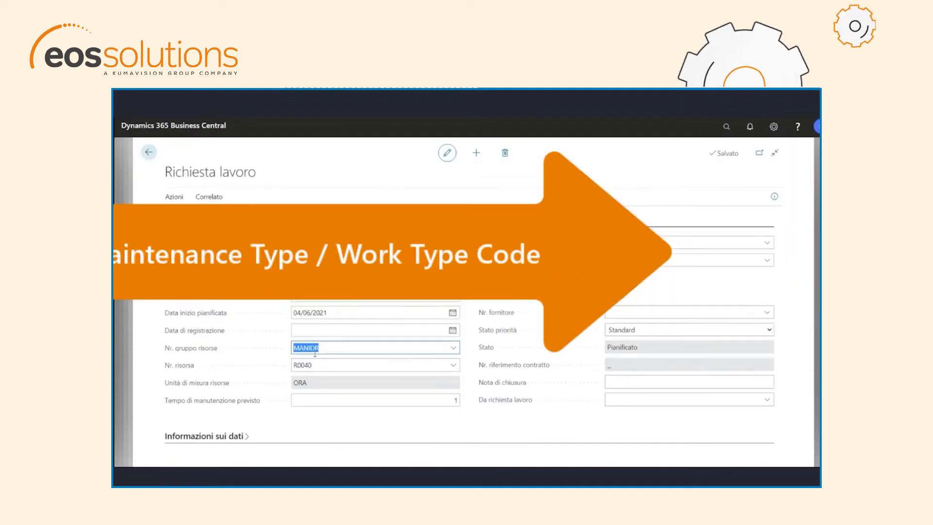
Set the work request's maintenance type code to PM02 201 and its maintenance work type code to EXT
{"action": "left_click", "coordinate": [767, 243]}
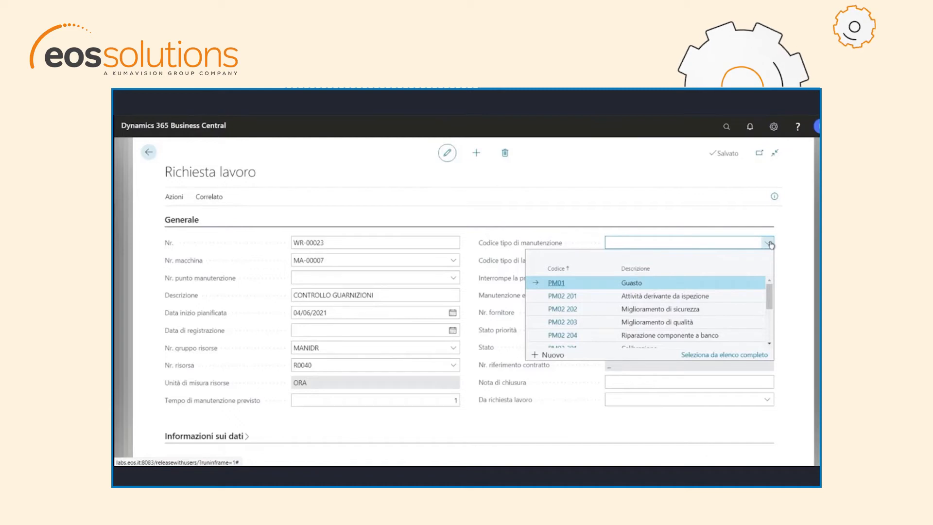
{"action": "left_click", "coordinate": [731, 296]}
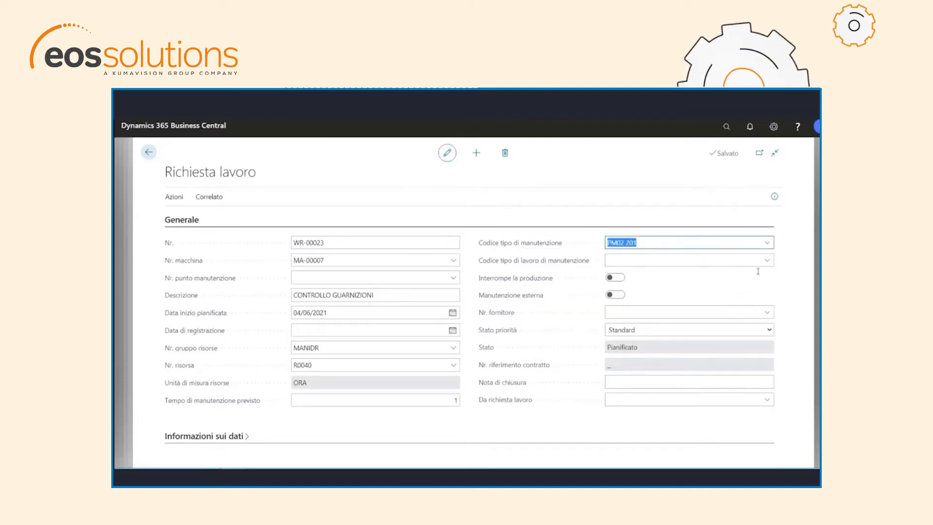
{"action": "left_click", "coordinate": [766, 262]}
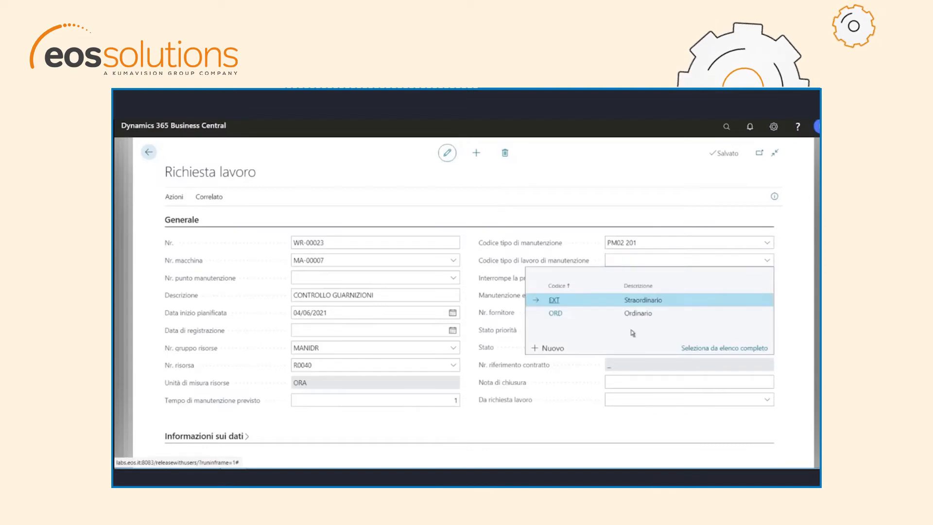
{"action": "left_click", "coordinate": [691, 302]}
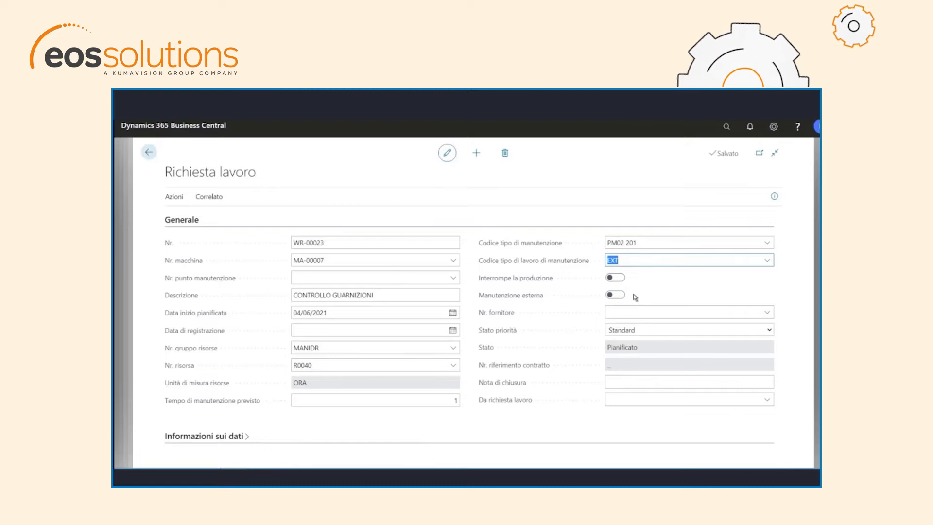
Try the Interrompe la produzione option, switch it back off, and browse the vendor list without choosing a vendor
{"action": "left_click", "coordinate": [619, 279]}
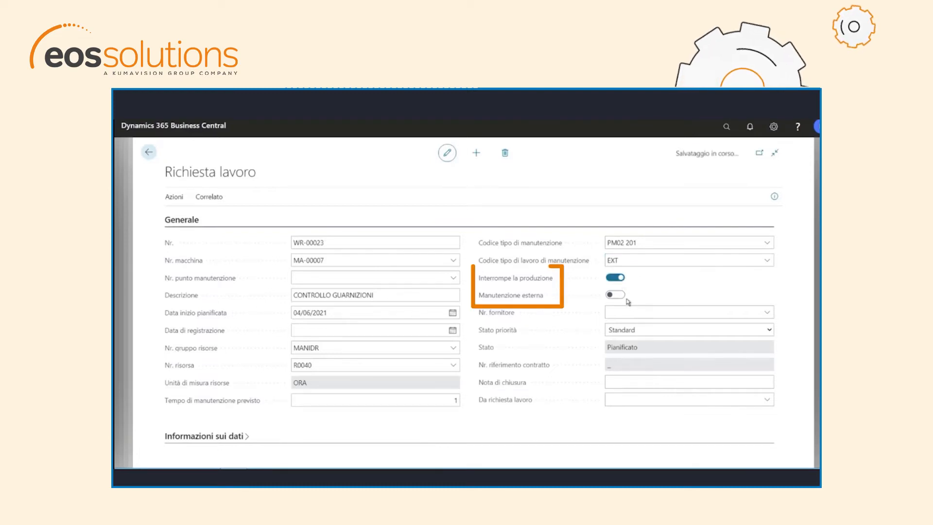
{"action": "left_click", "coordinate": [613, 279]}
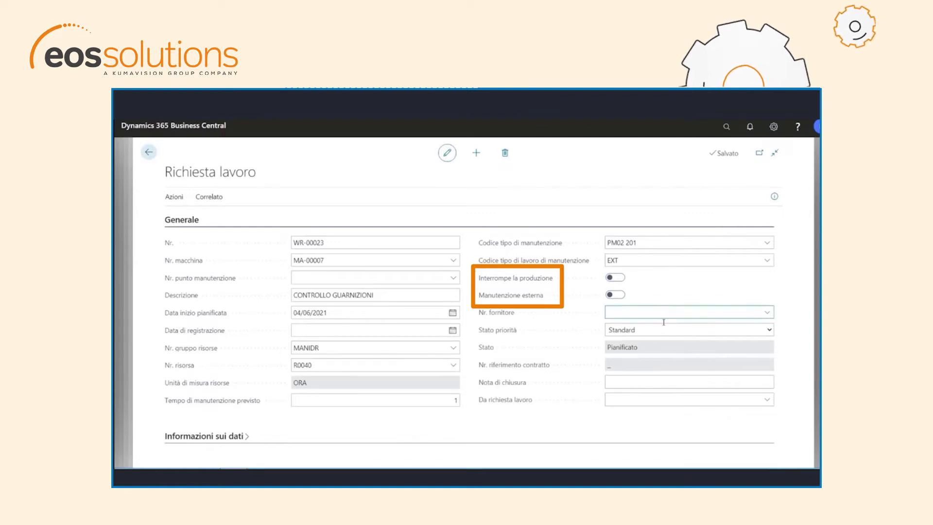
{"action": "left_click", "coordinate": [702, 313]}
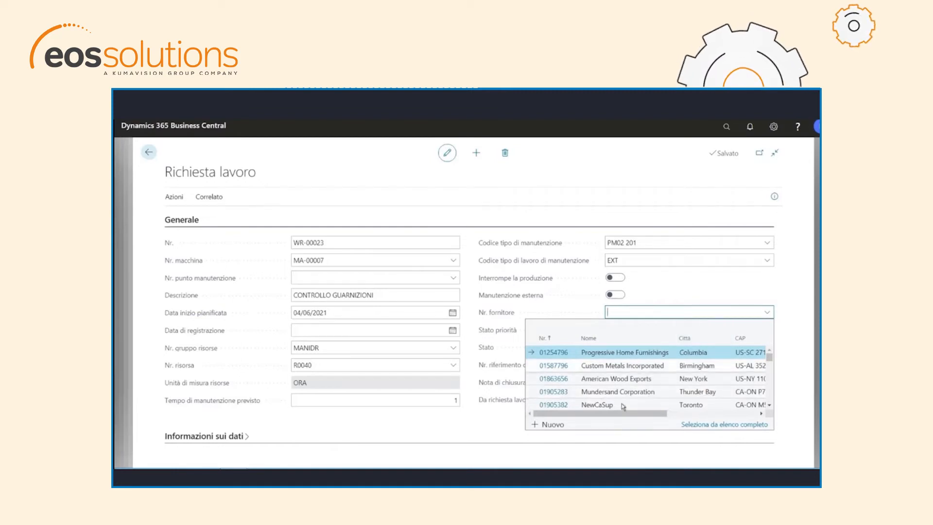
{"action": "left_click", "coordinate": [705, 296]}
Review the priority options, keeping Standard, and look through the requests offered for Da richiesta lavoro without selecting one
{"action": "left_click", "coordinate": [768, 330]}
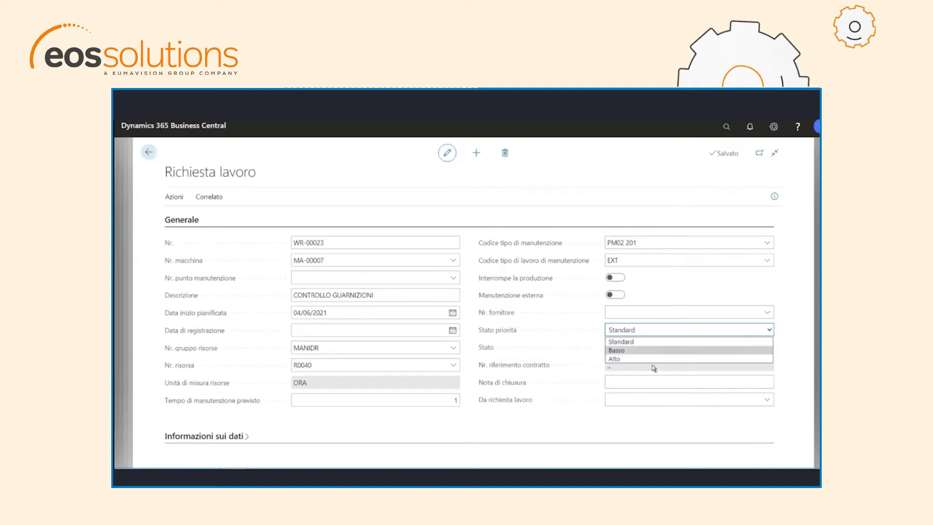
{"action": "left_click", "coordinate": [646, 343]}
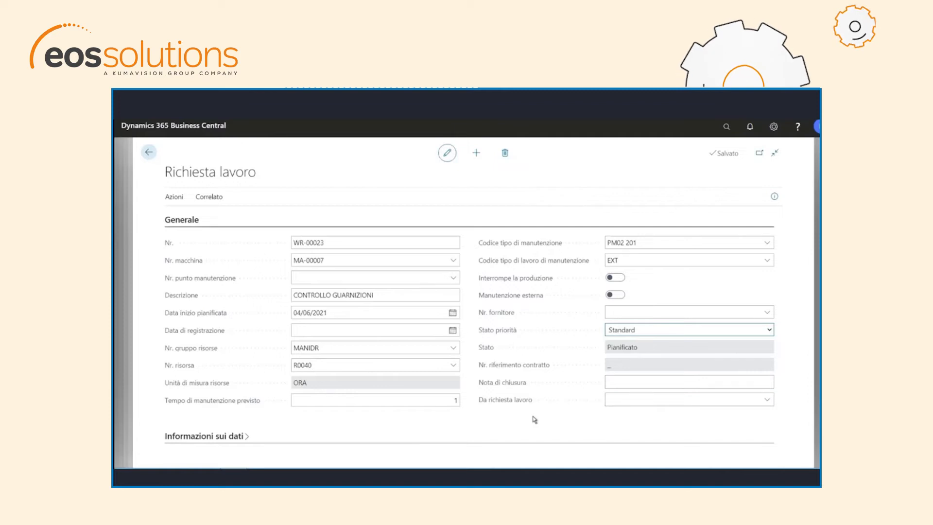
{"action": "left_click", "coordinate": [768, 400]}
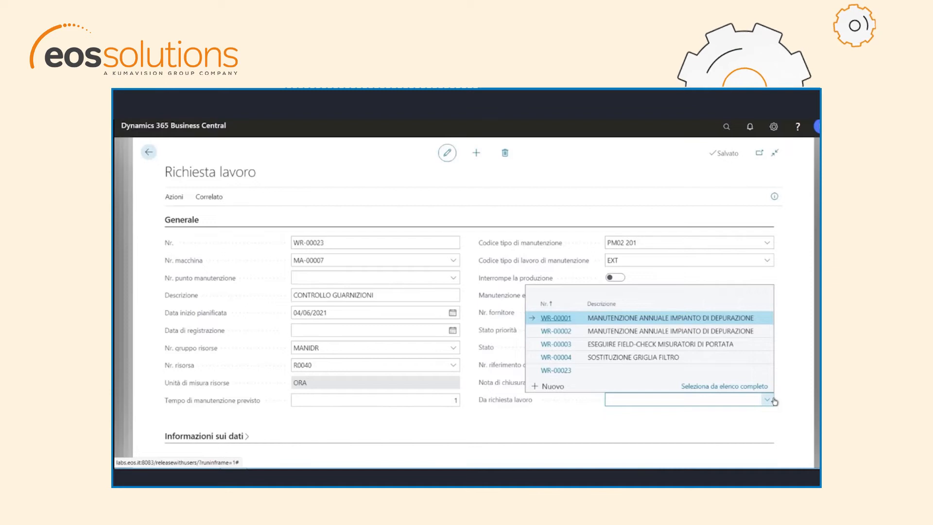
{"action": "left_click", "coordinate": [612, 424]}
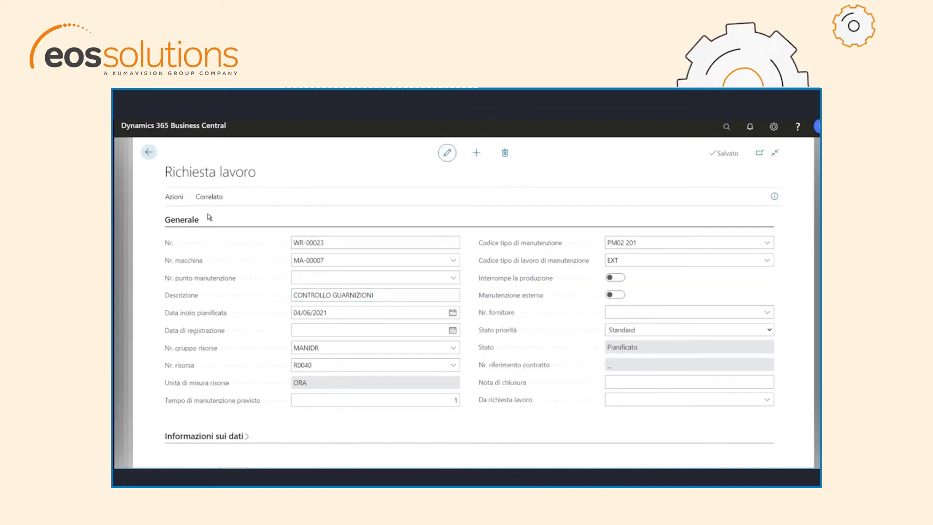
Change the status of the new work request to Released
{"action": "left_click", "coordinate": [176, 197]}
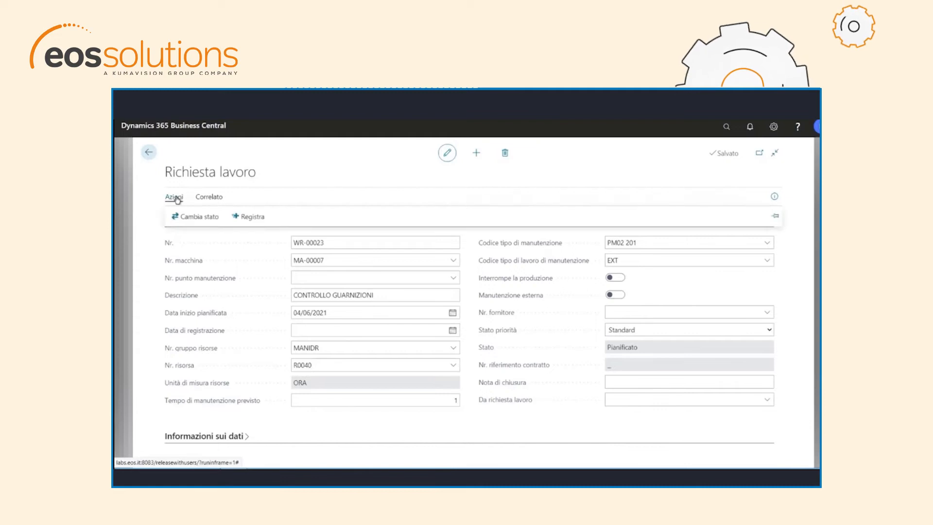
{"action": "left_click", "coordinate": [205, 217]}
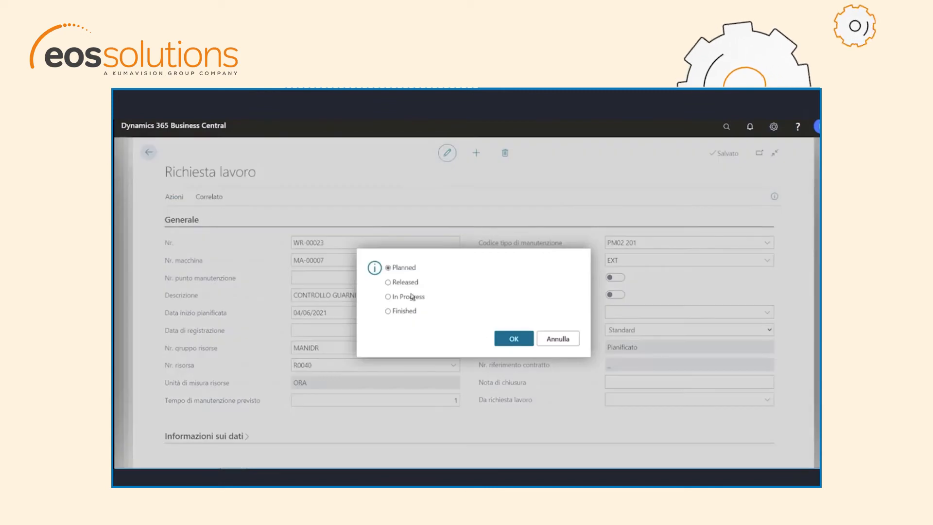
{"action": "left_click", "coordinate": [388, 283]}
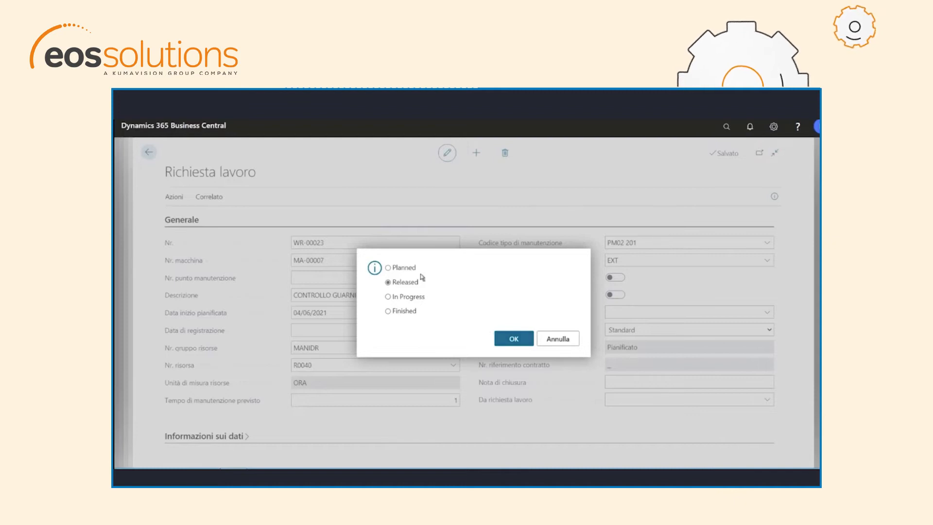
{"action": "left_click", "coordinate": [399, 269]}
{"action": "left_click", "coordinate": [388, 283]}
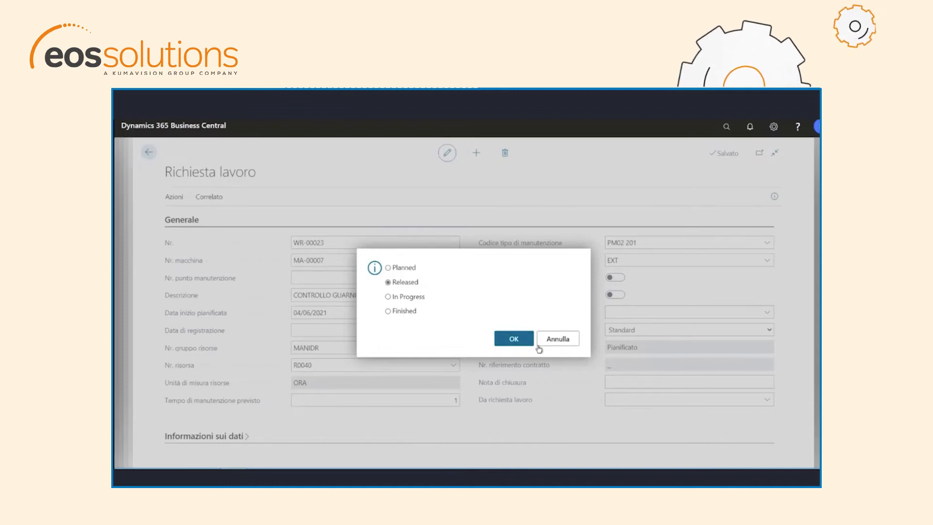
{"action": "left_click", "coordinate": [517, 341]}
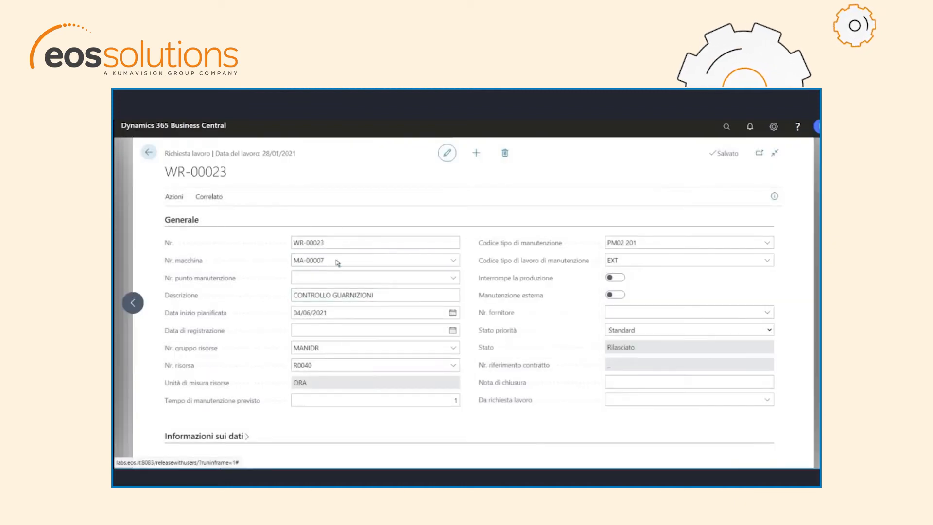
Add item 70065 GUARNIZIONI FILTRO to the work request's spare parts (Ricambi) with quantity 4 and location code BLU
{"action": "left_click", "coordinate": [216, 202]}
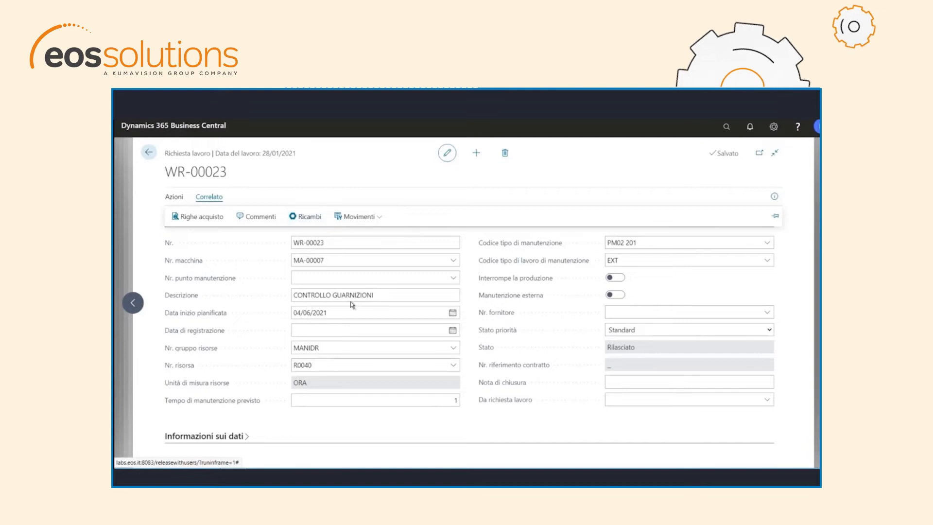
{"action": "left_click", "coordinate": [309, 219]}
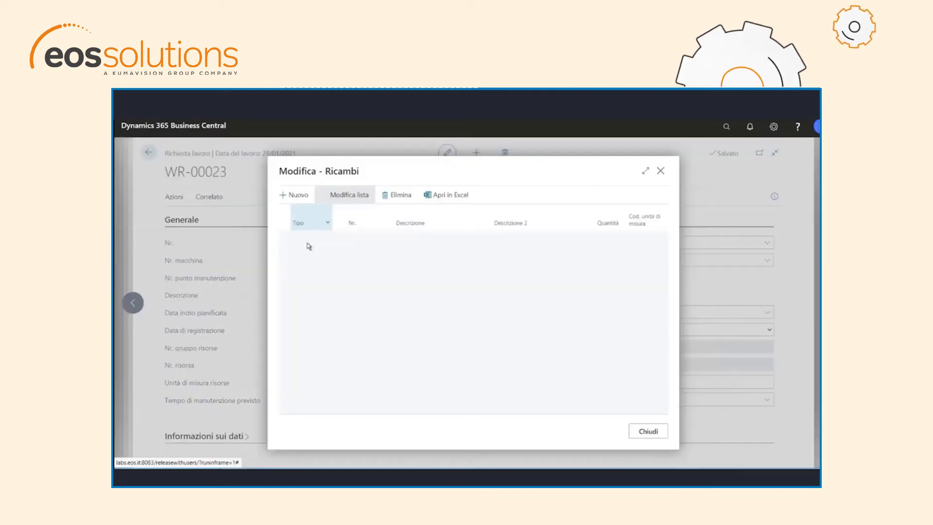
{"action": "left_click", "coordinate": [329, 241]}
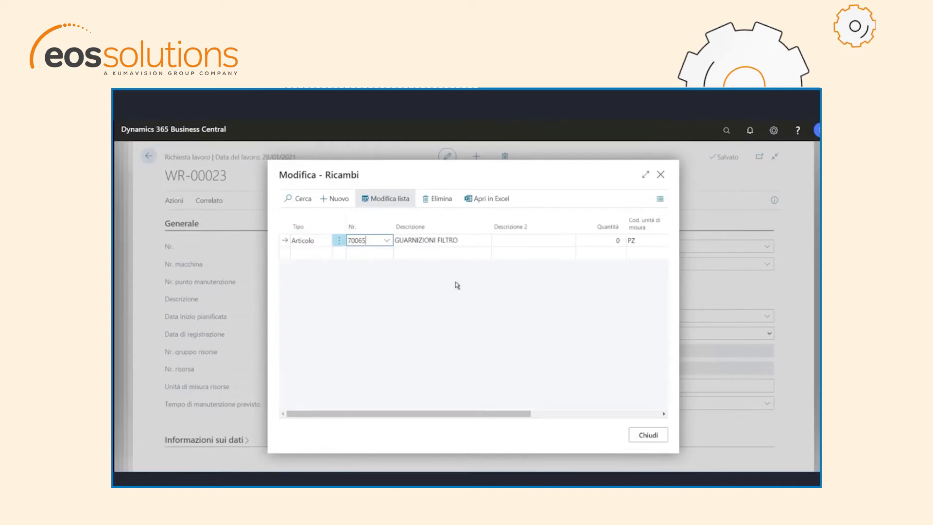
{"action": "key", "text": "Return"}
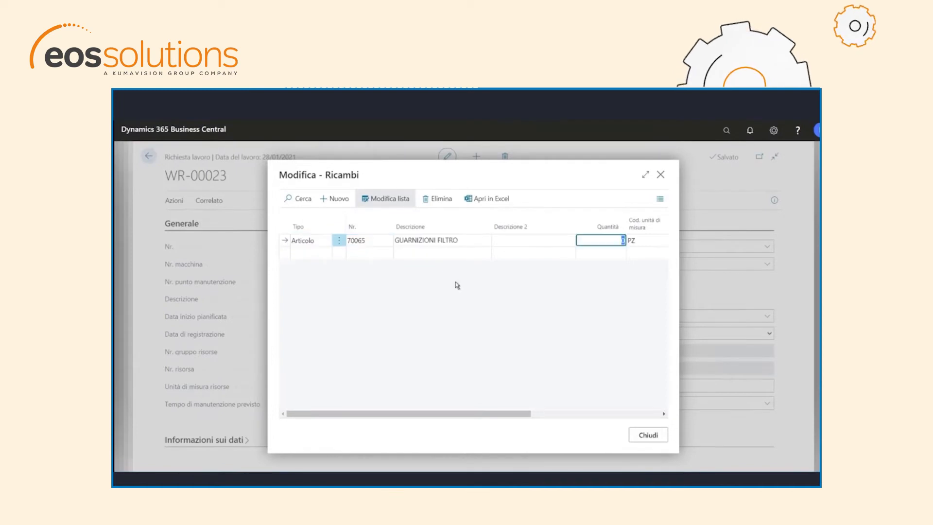
{"action": "type", "text": "4"}
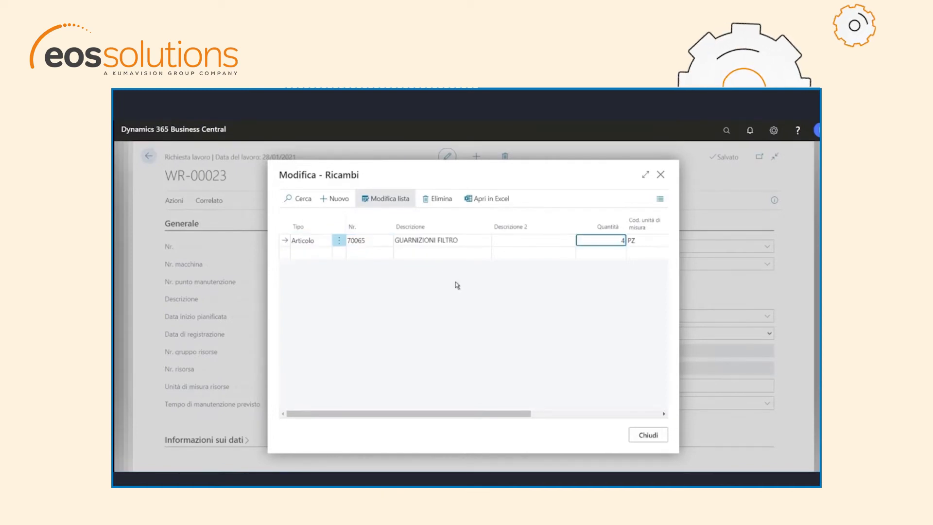
{"action": "key", "text": "Return"}
{"action": "key", "text": "Return"}
{"action": "key", "text": "Return"}
{"action": "type", "text": "BLU"}
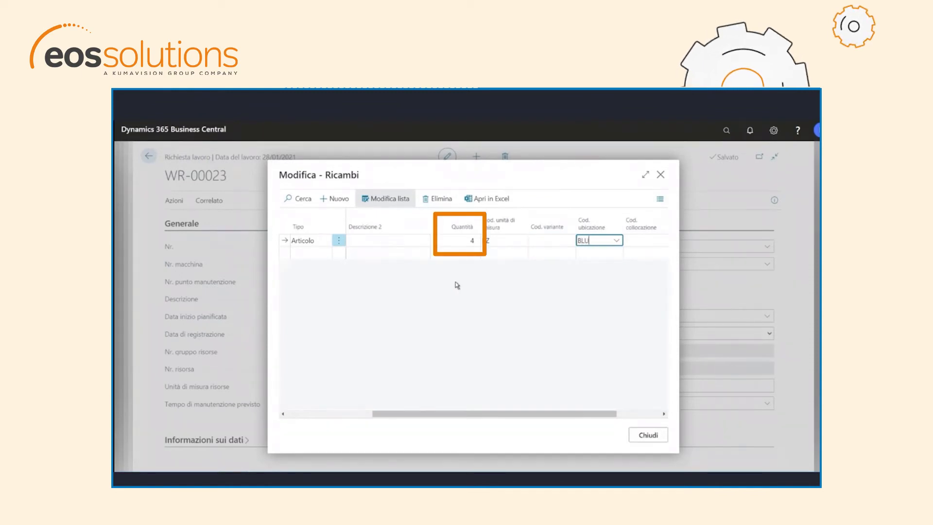
{"action": "key", "text": "Return"}
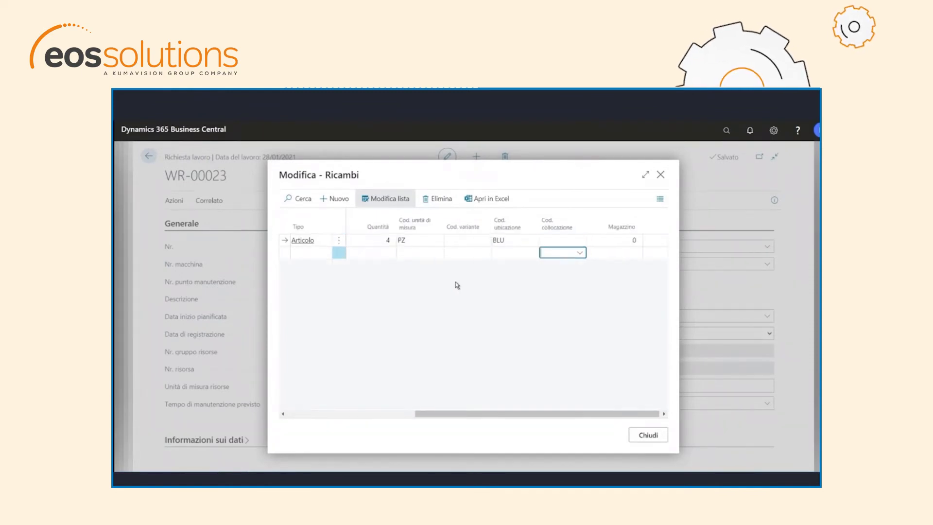
Review the spare part line for item 70065 across its variant, location, bin and inventory fields, then close the spare parts list
{"action": "key", "text": "shift+Tab"}
{"action": "key", "text": "shift+Tab"}
{"action": "key", "text": "shift+Tab"}
{"action": "key", "text": "shift+Tab"}
{"action": "key", "text": "shift+Tab"}
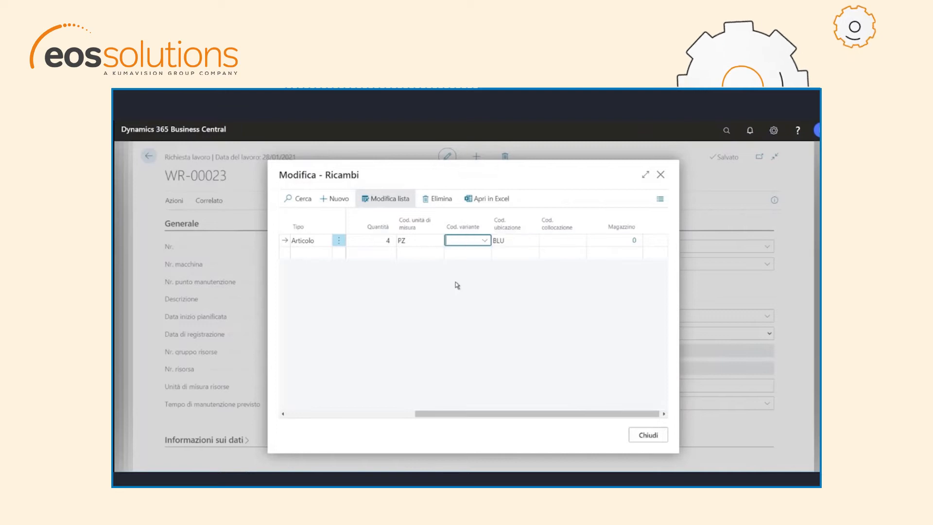
{"action": "key", "text": "Tab"}
{"action": "key", "text": "Tab"}
{"action": "key", "text": "Tab"}
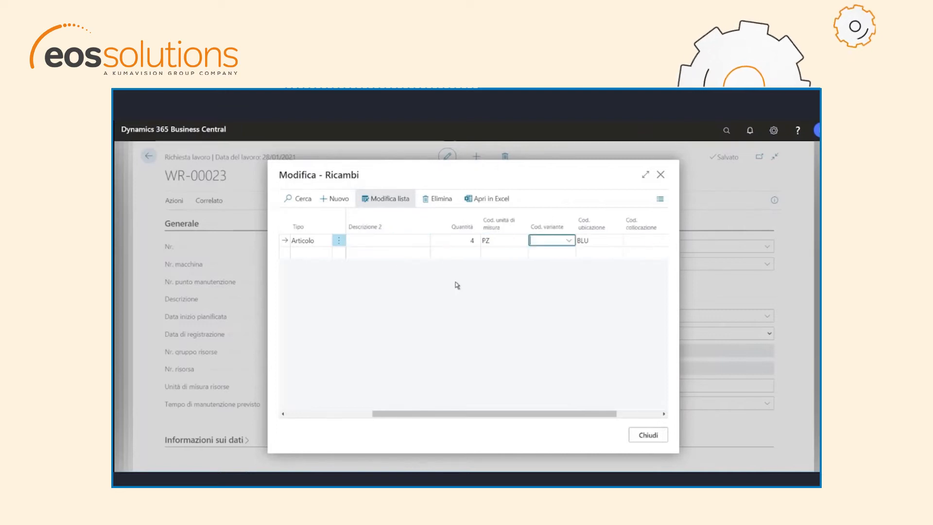
{"action": "key", "text": "Tab"}
{"action": "key", "text": "Tab"}
{"action": "key", "text": "Tab"}
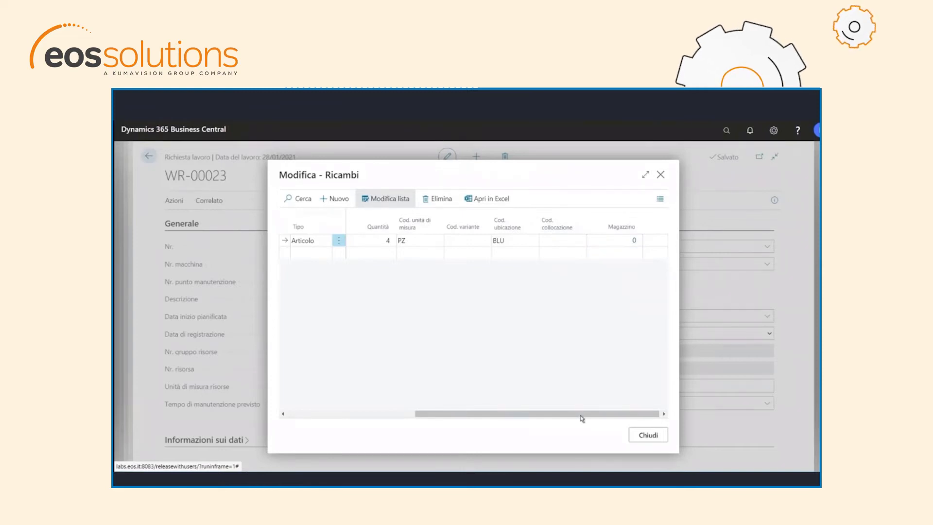
{"action": "left_click_drag", "start_coordinate": [573, 417], "coordinate": [397, 416]}
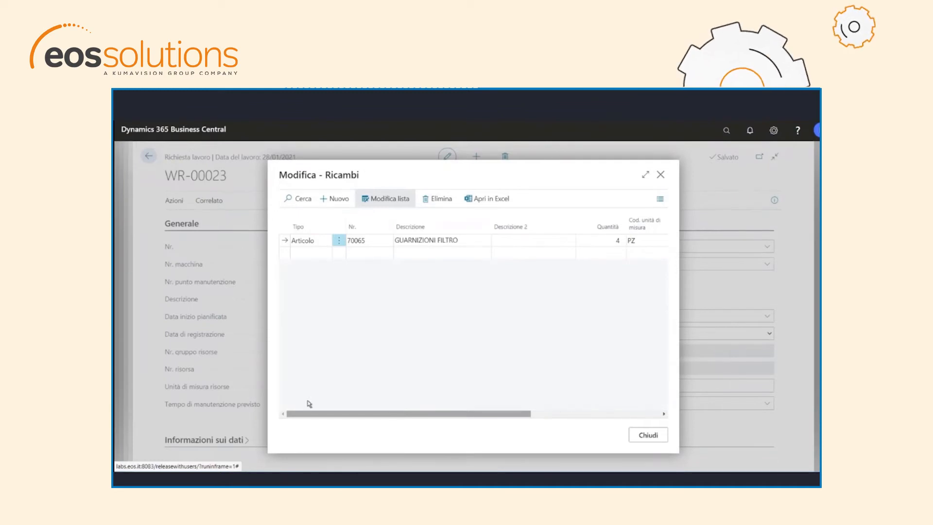
{"action": "left_click", "coordinate": [648, 435]}
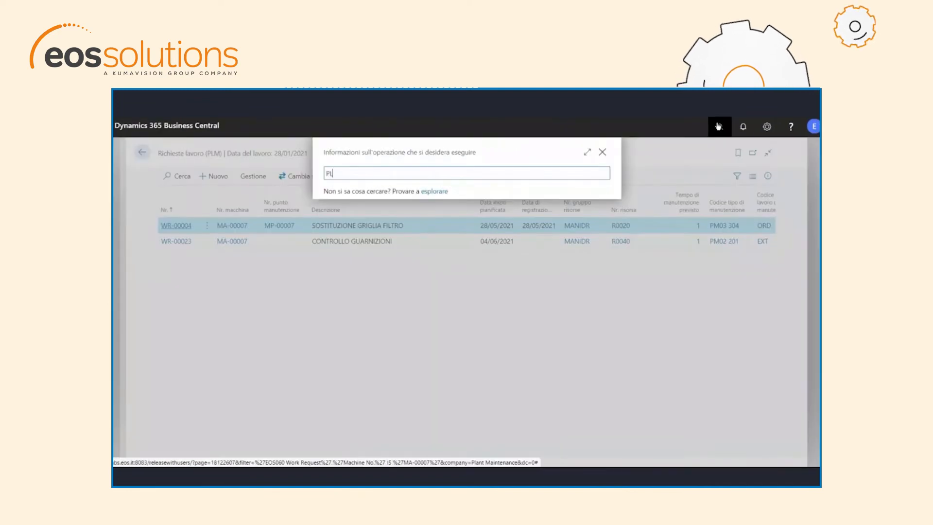
Search for PLM, open the Richieste lavoro (PLM) list and select the CONTROLLO GUARNIZIONI request
{"action": "type", "text": "M"}
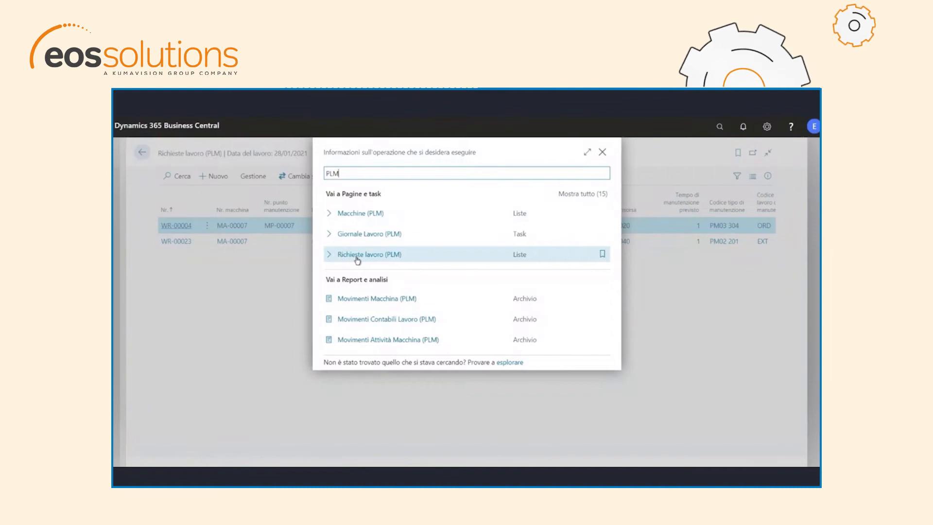
{"action": "left_click", "coordinate": [357, 260]}
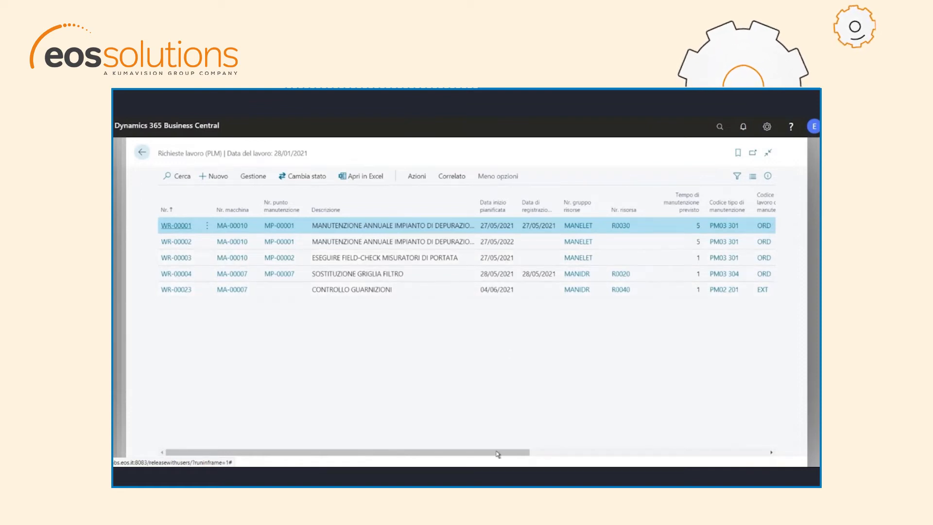
{"action": "left_click", "coordinate": [417, 294]}
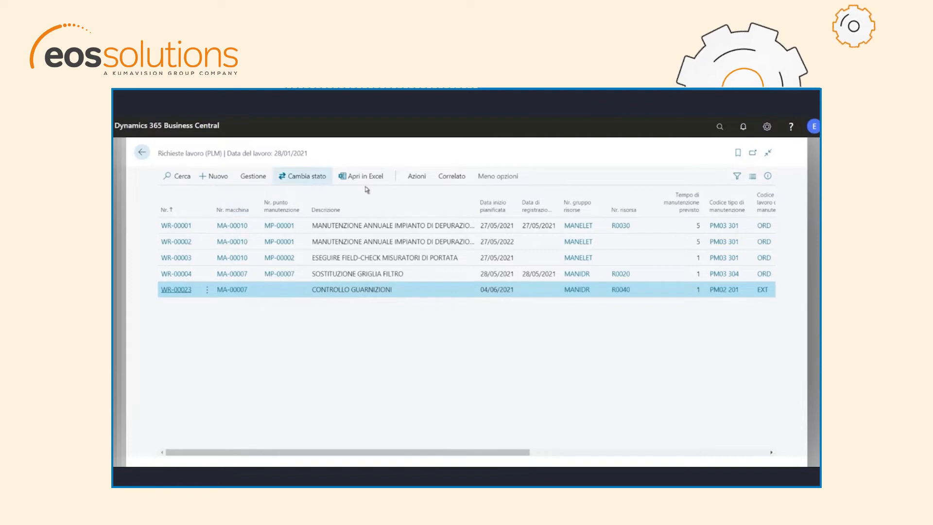
Open activity posting (Registra Attività) for the CONTROLLO GUARNIZIONI work request
{"action": "left_click", "coordinate": [256, 178]}
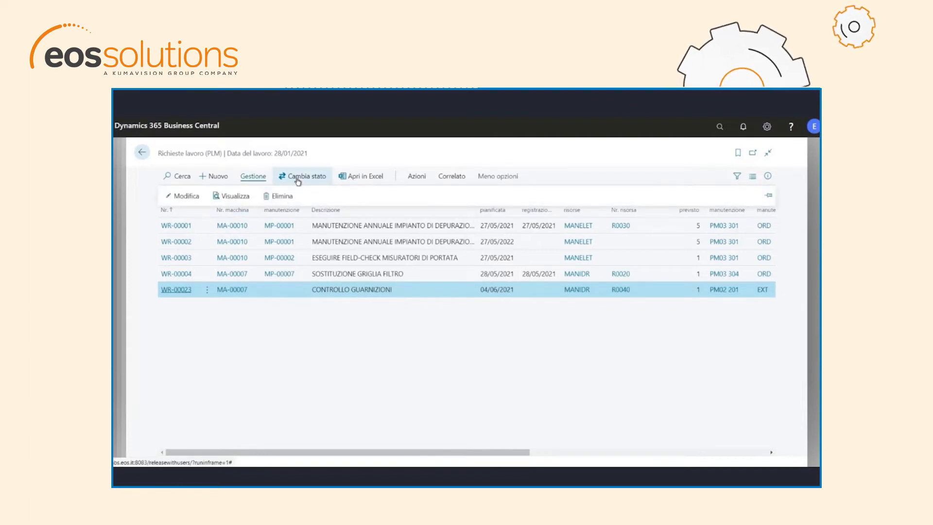
{"action": "left_click", "coordinate": [418, 180]}
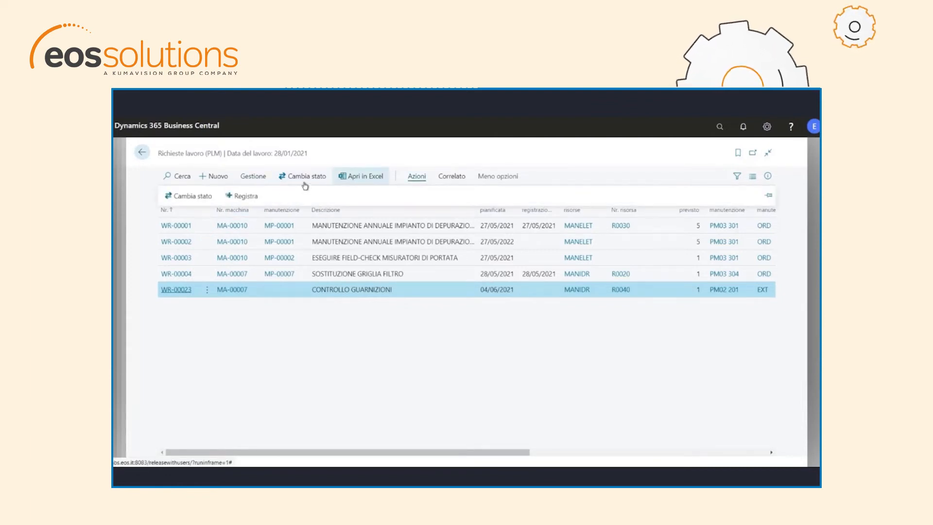
{"action": "left_click", "coordinate": [253, 198]}
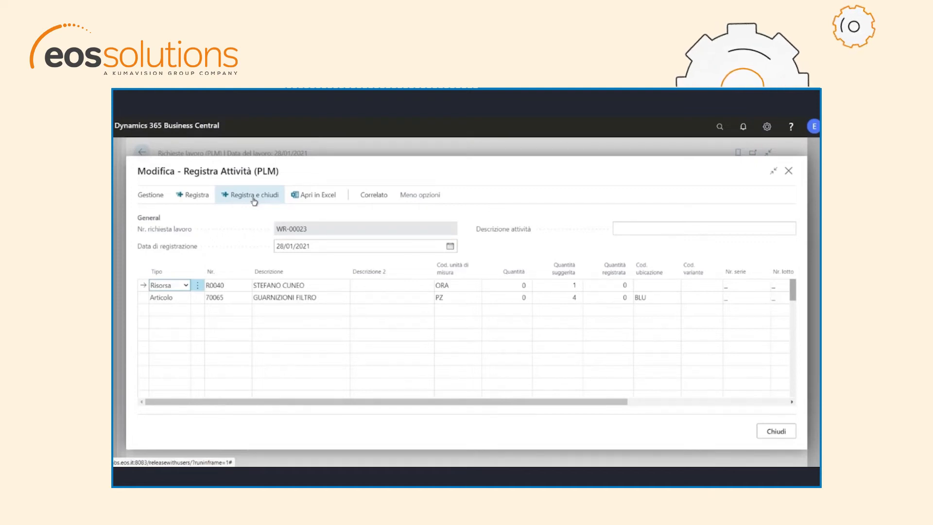
Set the quantity of resource R0040 to 0,5 hours, keeping item 70065's quantity at 0
{"action": "key", "text": "Tab"}
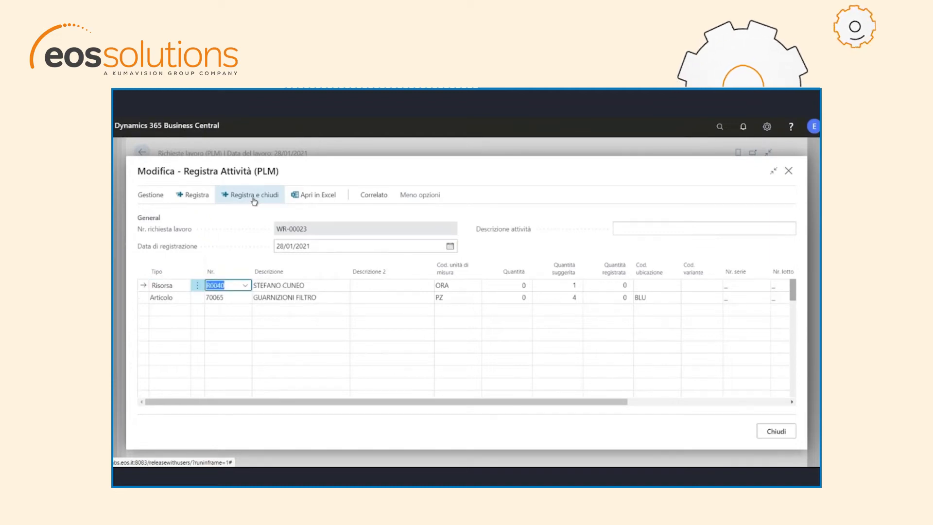
{"action": "key", "text": "Tab"}
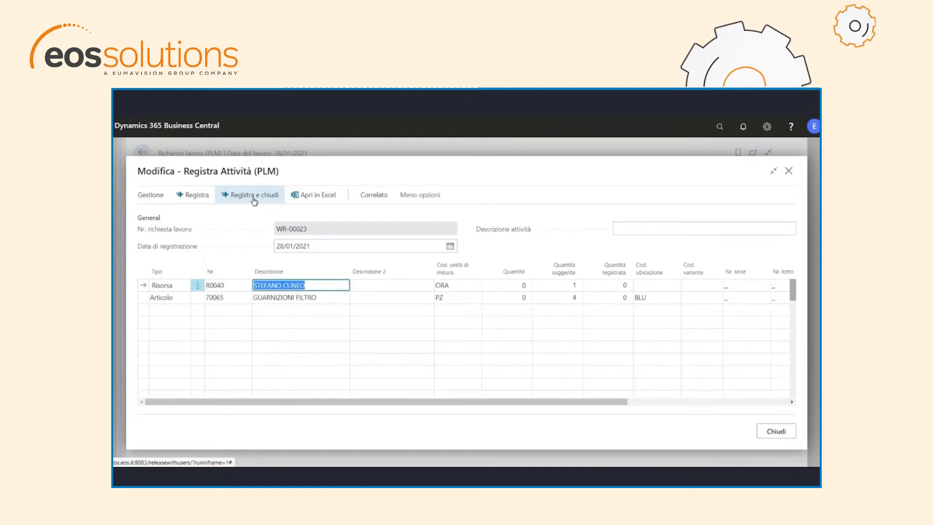
{"action": "key", "text": "Tab"}
{"action": "key", "text": "Tab"}
{"action": "key", "text": "Tab"}
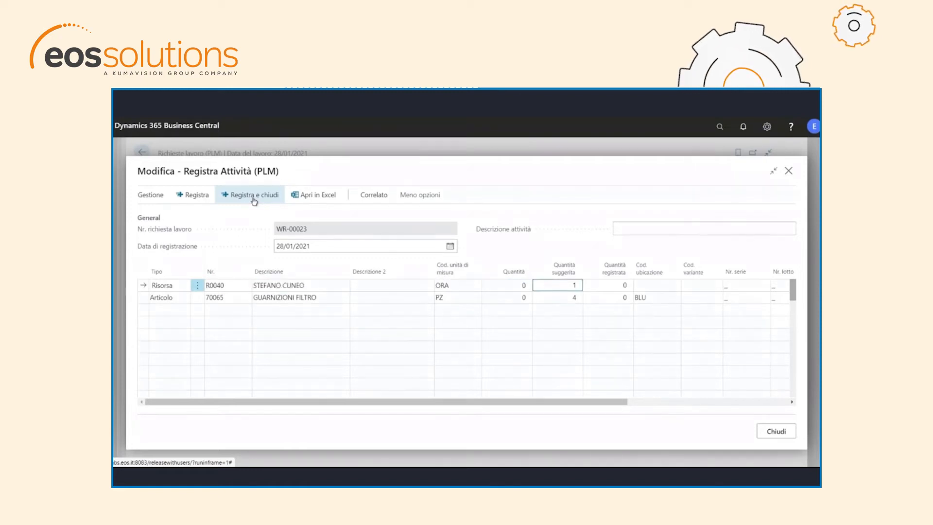
{"action": "key", "text": "shift+Tab"}
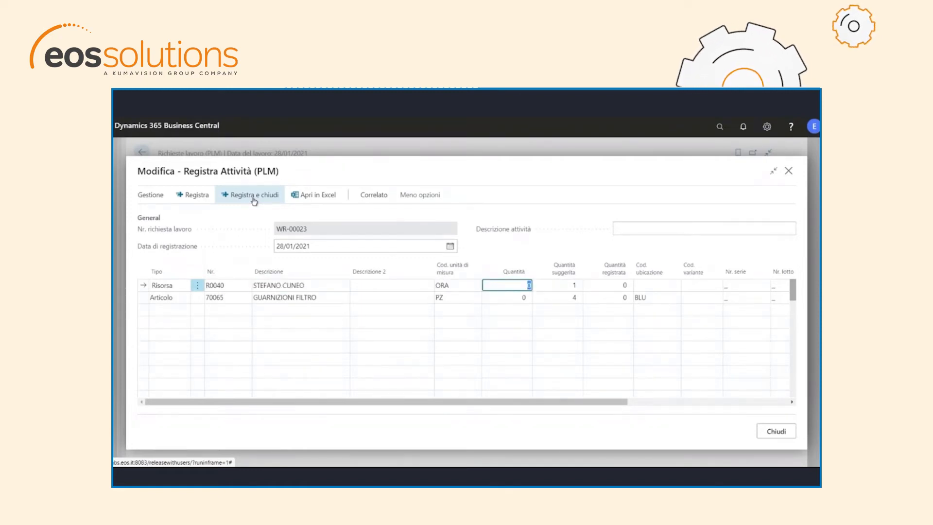
{"action": "type", "text": "0,"}
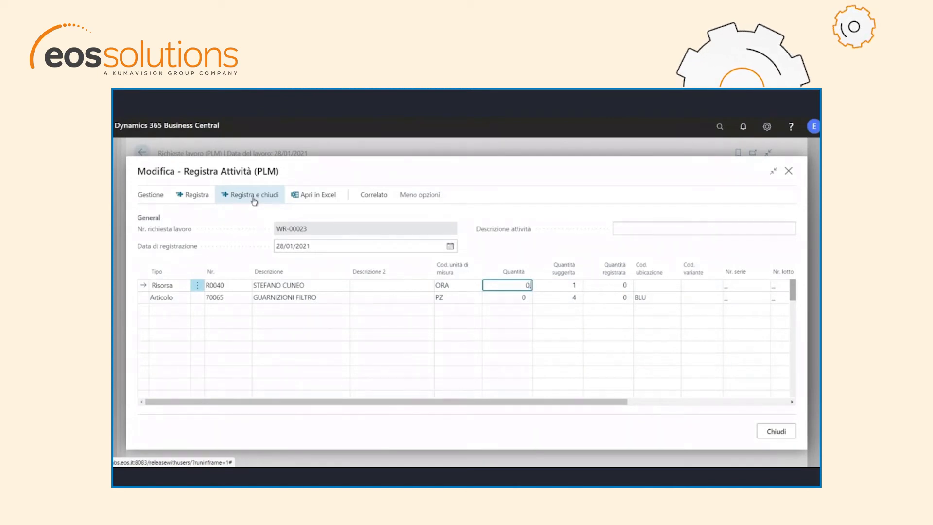
{"action": "type", "text": "5"}
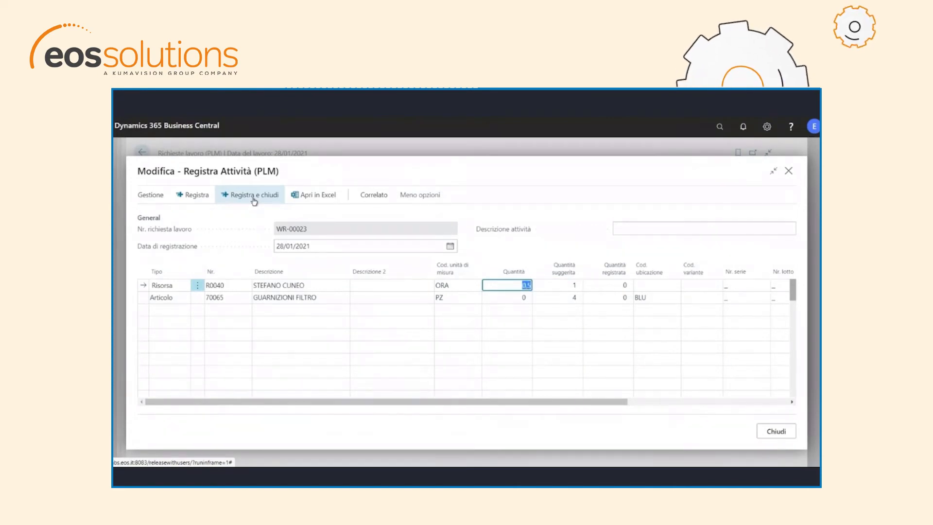
{"action": "key", "text": "Down"}
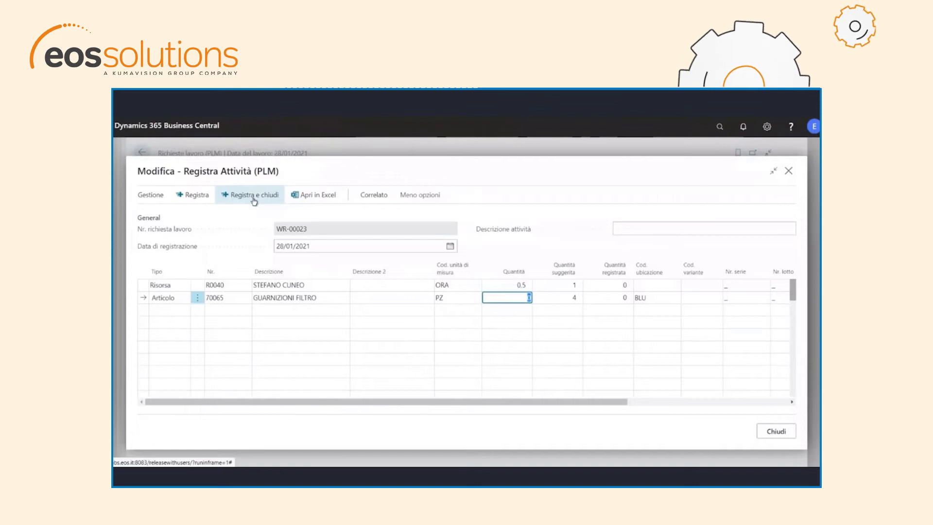
{"action": "key", "text": "shift+Tab"}
{"action": "key", "text": "Tab"}
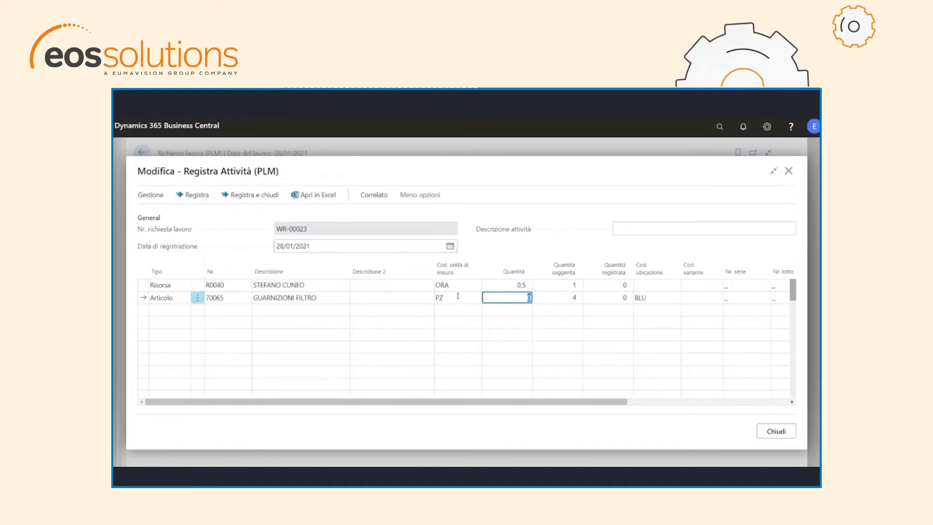
Set the activity description to CONTROLLO GUARNIZIONI and post the work request's activity lines
{"action": "left_click", "coordinate": [200, 198]}
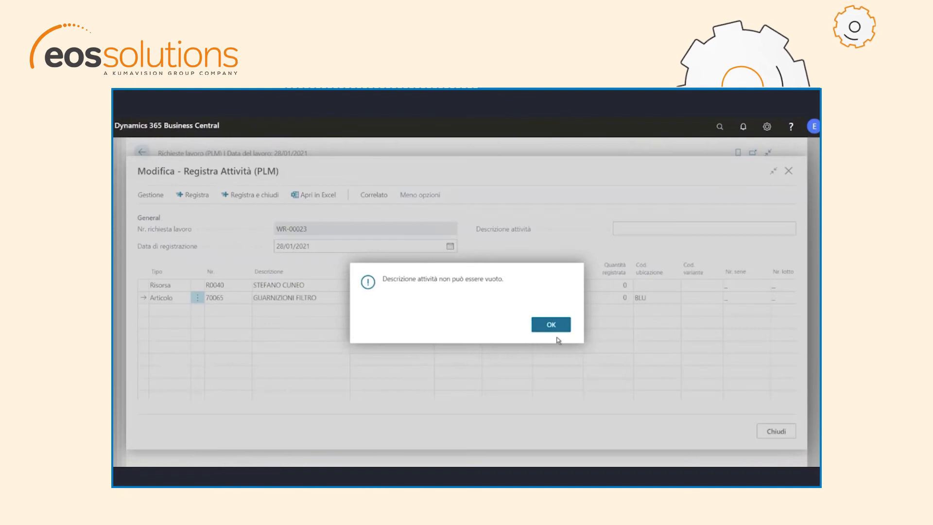
{"action": "left_click", "coordinate": [556, 326]}
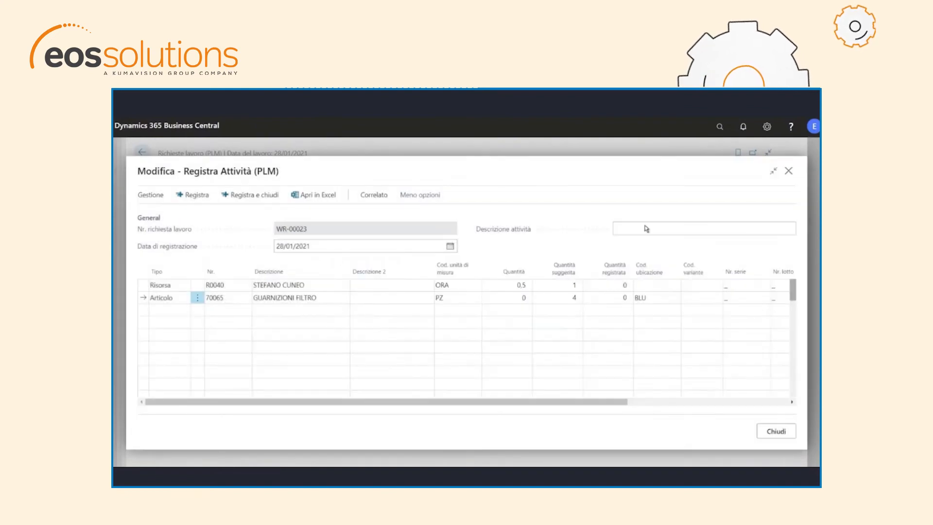
{"action": "left_click", "coordinate": [623, 228]}
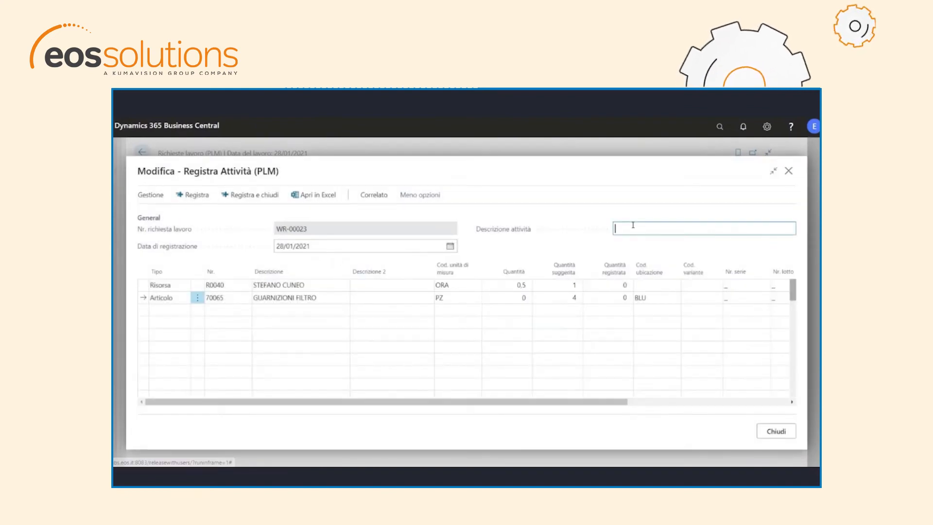
{"action": "type", "text": "CON"}
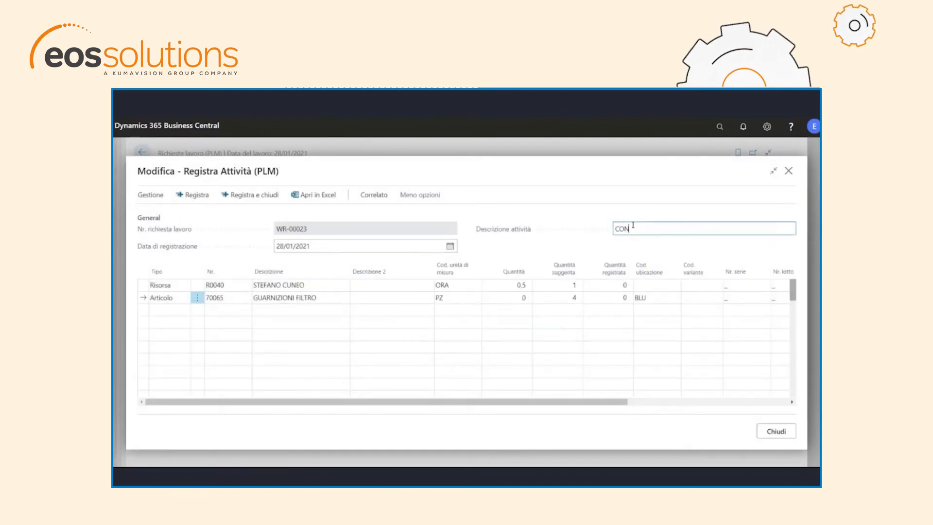
{"action": "type", "text": "TROLLO G"}
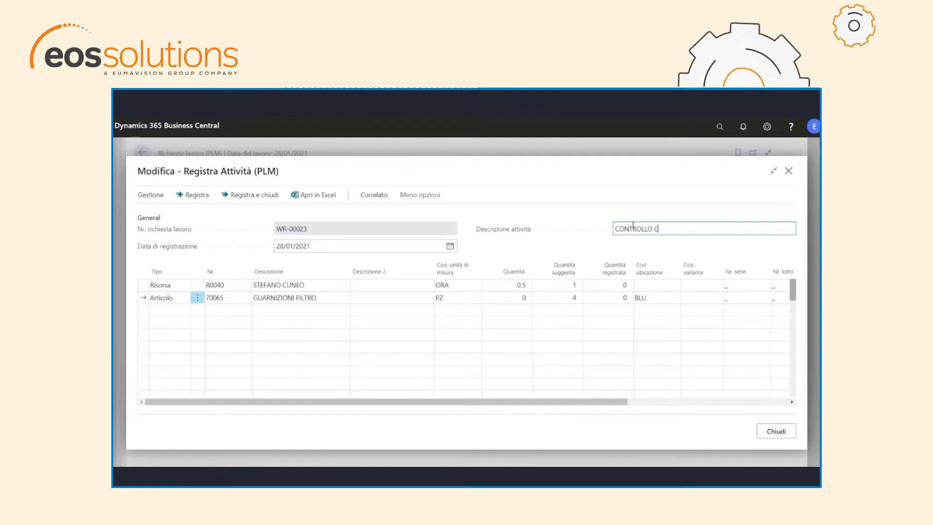
{"action": "type", "text": "UARNIZIONI"}
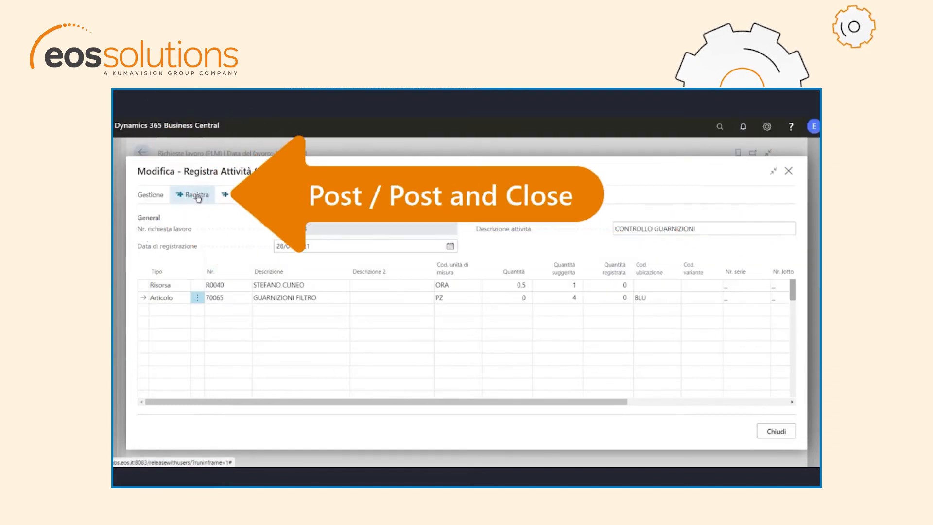
{"action": "left_click", "coordinate": [196, 196]}
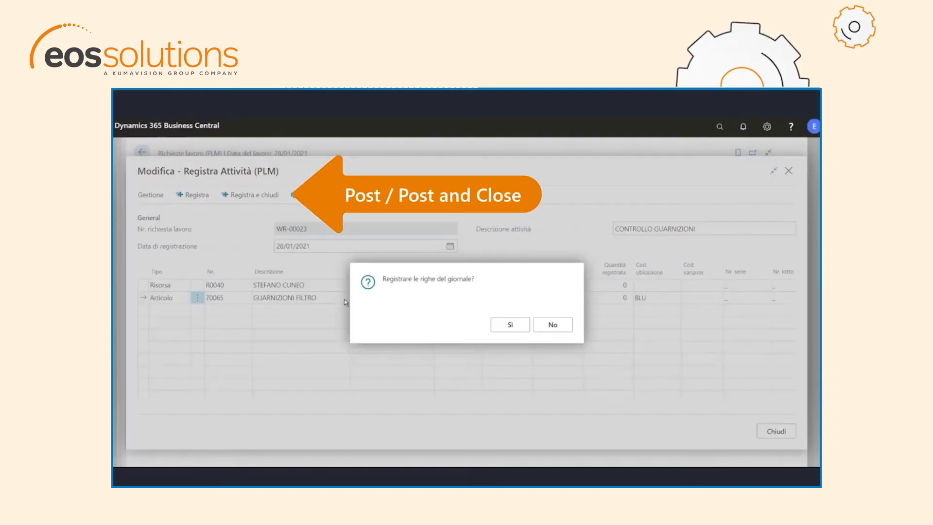
{"action": "left_click", "coordinate": [517, 329]}
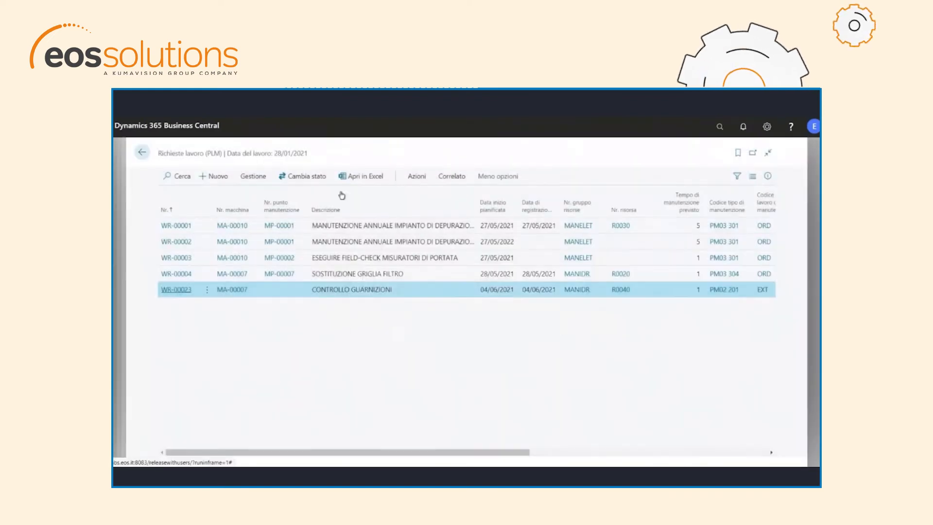
Open the CONTROLLO GUARNIZIONI request for editing and copy its components into its purchase lines (Righe acquisto)
{"action": "left_click", "coordinate": [254, 176]}
{"action": "left_click", "coordinate": [186, 196]}
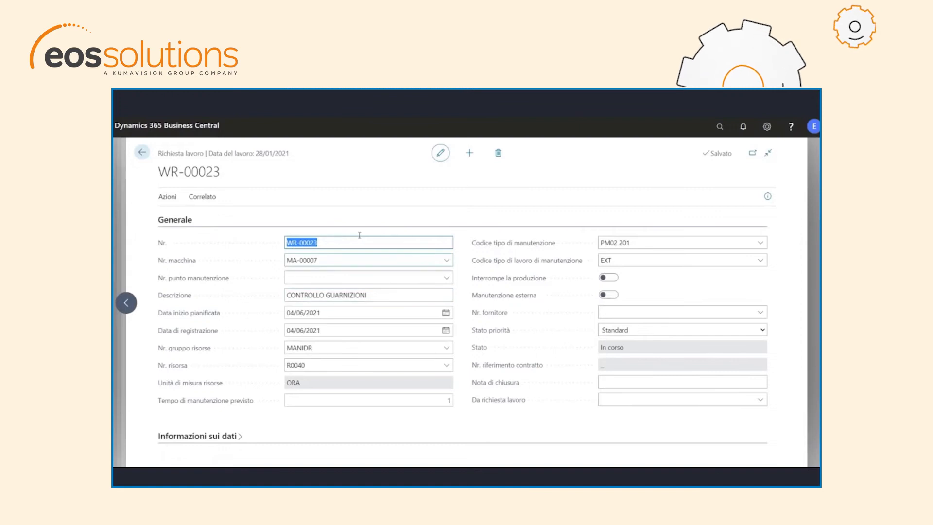
{"action": "left_click", "coordinate": [202, 197]}
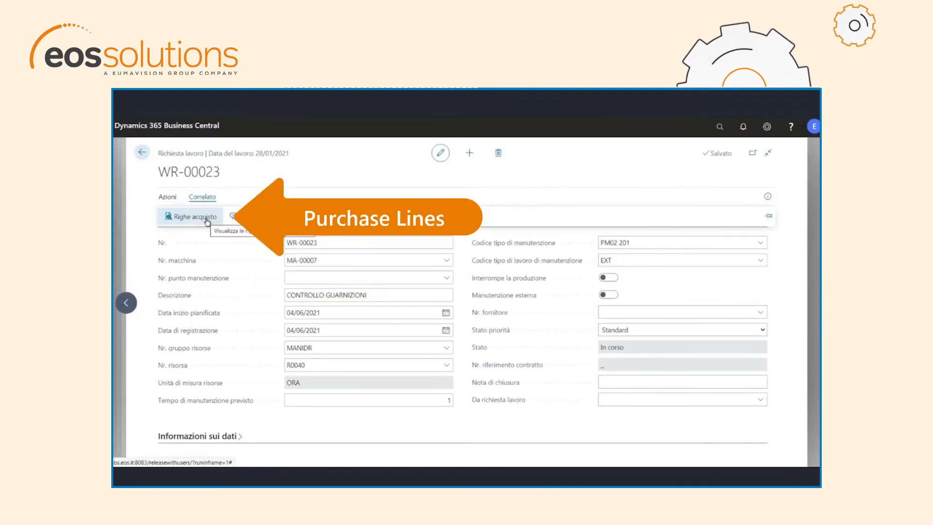
{"action": "left_click", "coordinate": [207, 220]}
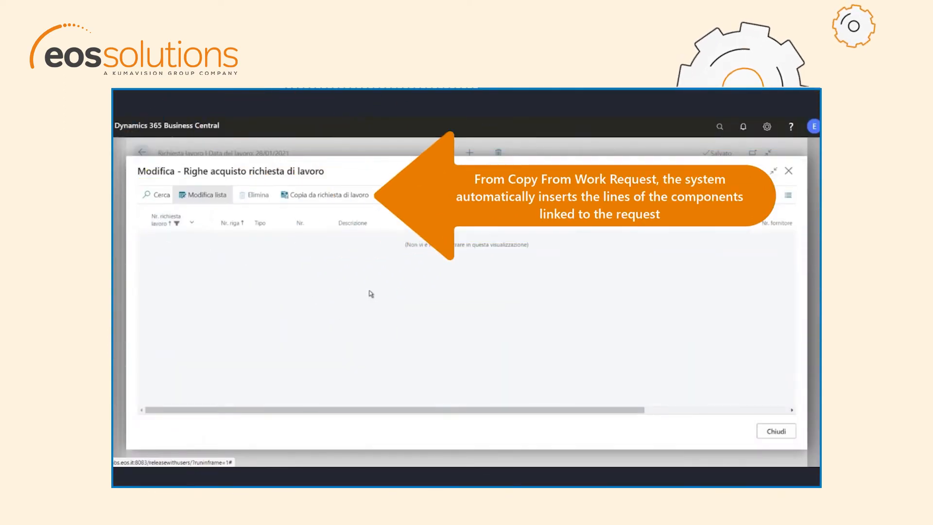
{"action": "left_click", "coordinate": [312, 200]}
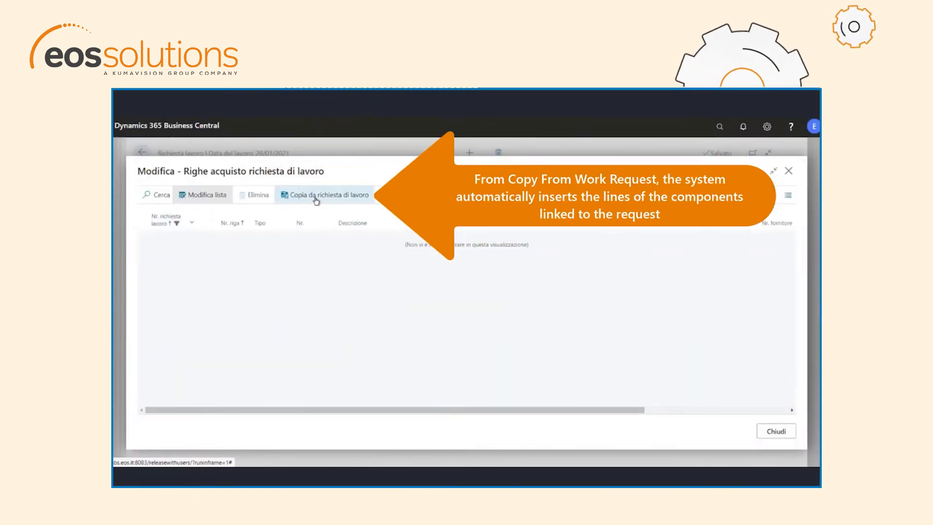
Assign vendor MK Service S.r.l. to the GUARNIZIONI FILTRO purchase line
{"action": "left_click_drag", "start_coordinate": [601, 414], "coordinate": [687, 408]}
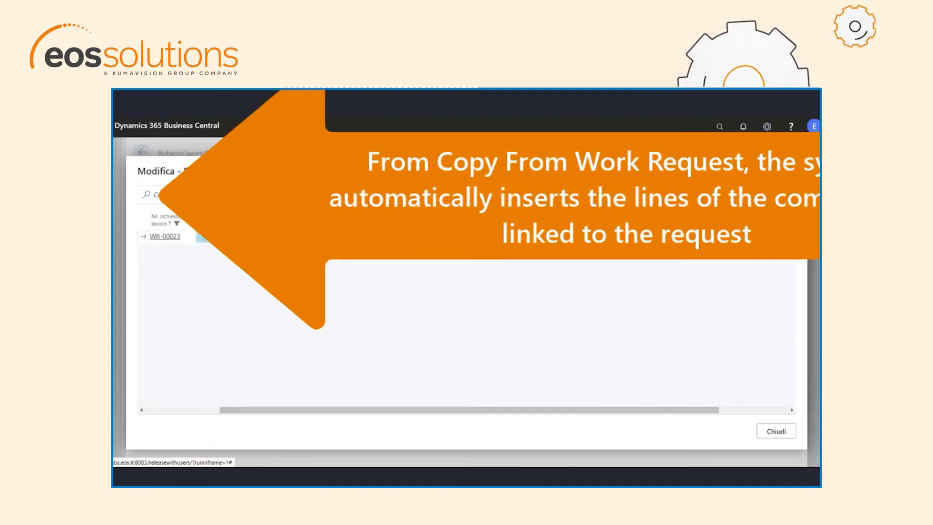
{"action": "left_click", "coordinate": [716, 240]}
{"action": "left_click", "coordinate": [716, 237]}
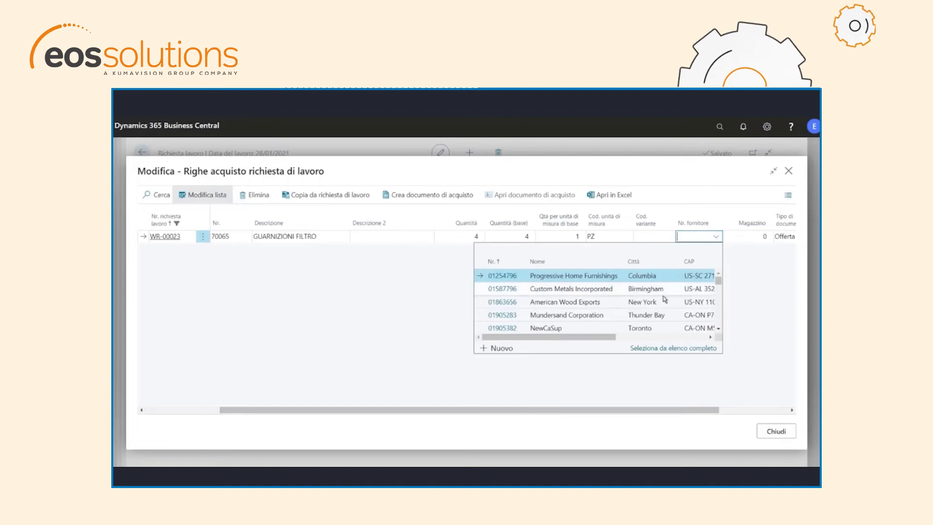
{"action": "scroll", "coordinate": [598, 301], "scroll_direction": "down", "scroll_amount": 3}
{"action": "scroll", "coordinate": [597, 300], "scroll_direction": "down", "scroll_amount": 1}
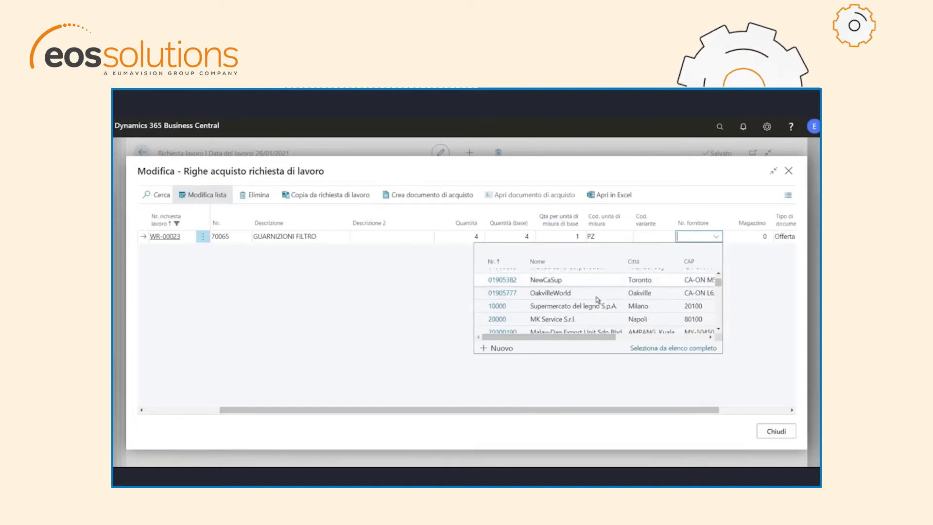
{"action": "left_click", "coordinate": [580, 321]}
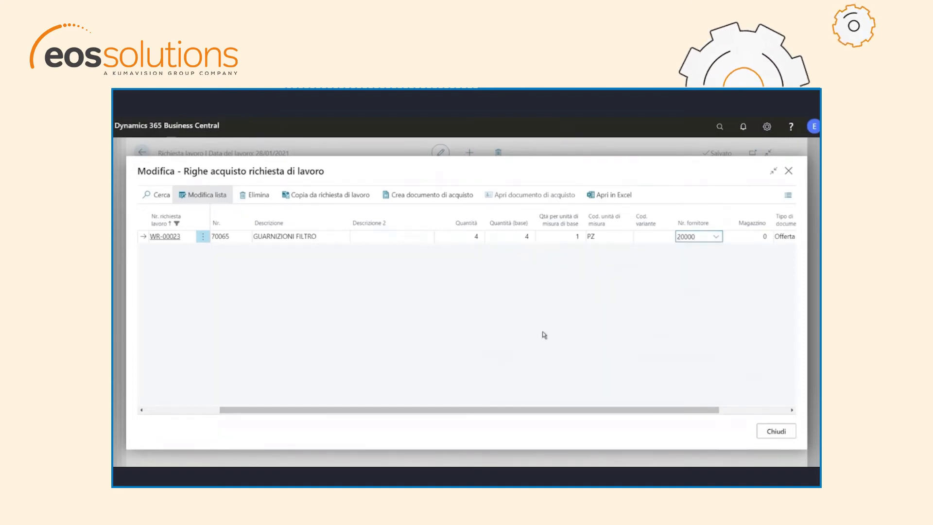
Create a purchase document of type Ordine from the GUARNIZIONI FILTRO line, check its document number and close the purchase lines
{"action": "left_click", "coordinate": [425, 194]}
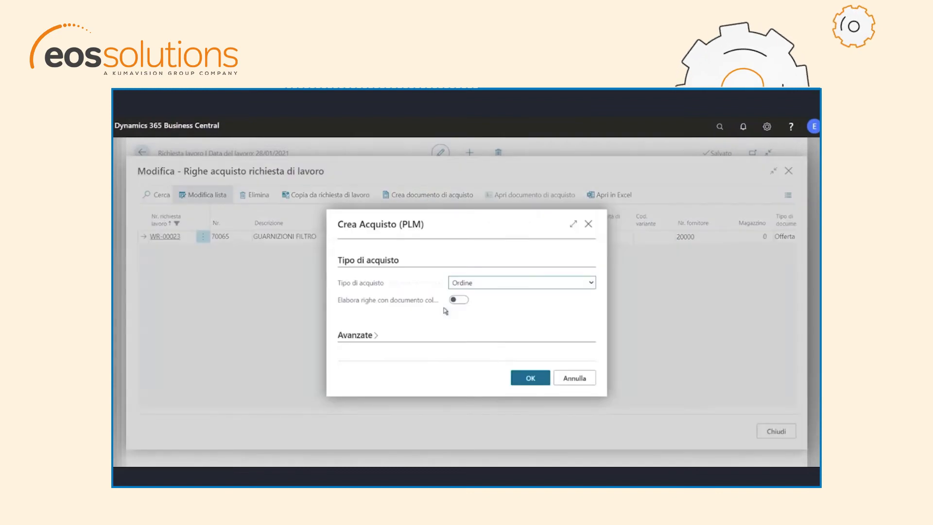
{"action": "left_click", "coordinate": [589, 284]}
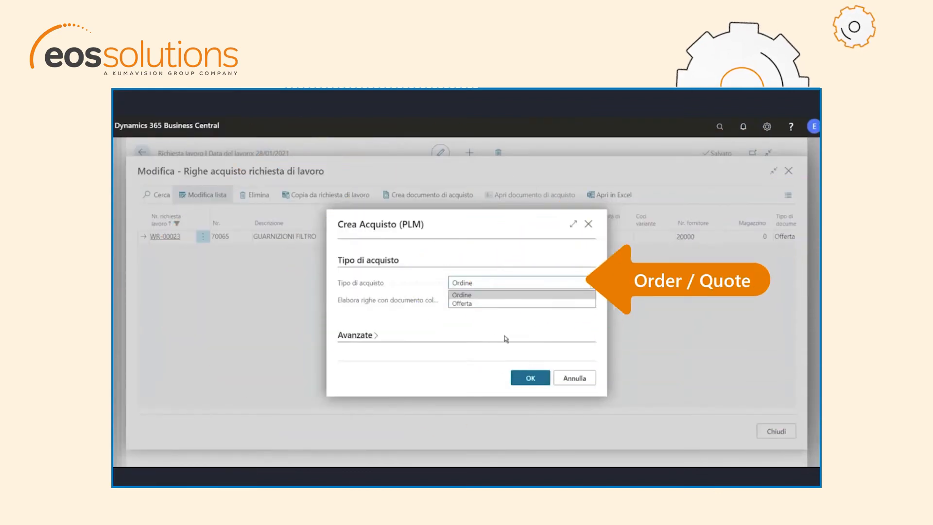
{"action": "left_click", "coordinate": [475, 295]}
{"action": "left_click", "coordinate": [539, 377]}
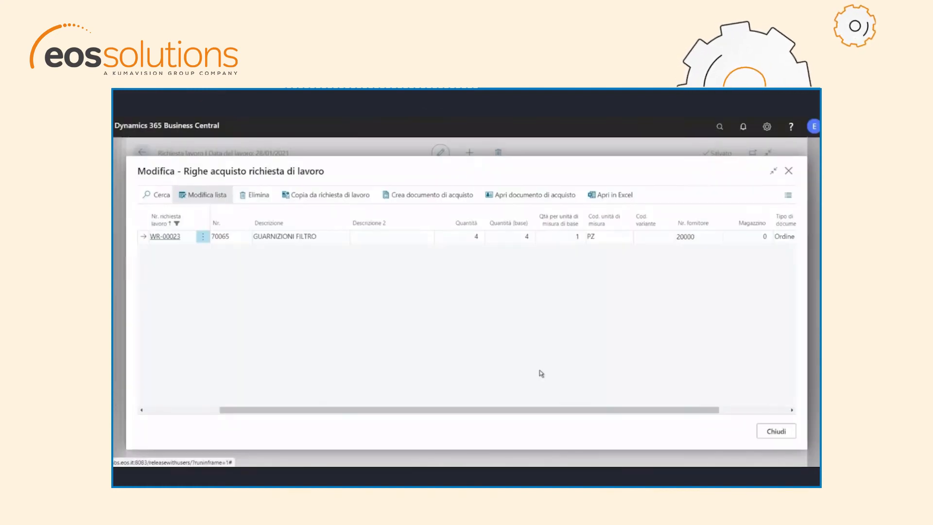
{"action": "left_click_drag", "start_coordinate": [600, 410], "coordinate": [675, 412]}
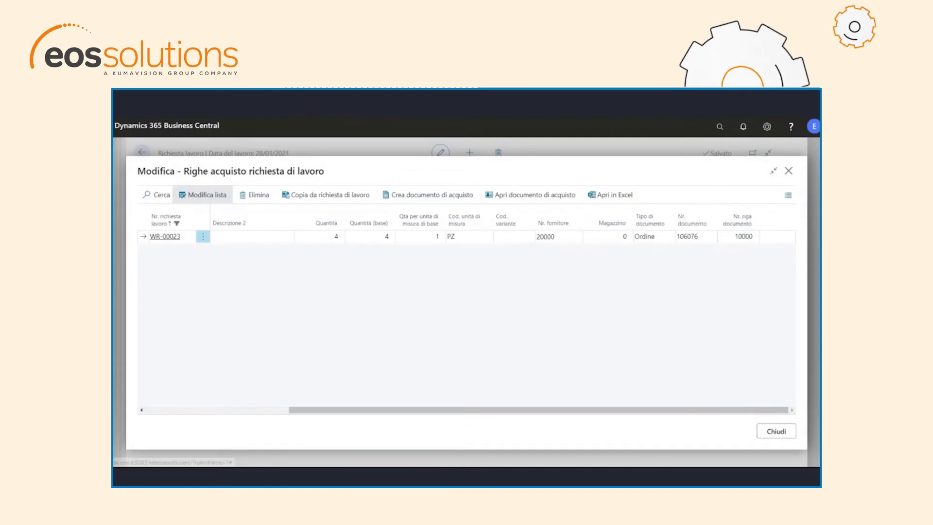
{"action": "left_click", "coordinate": [772, 431]}
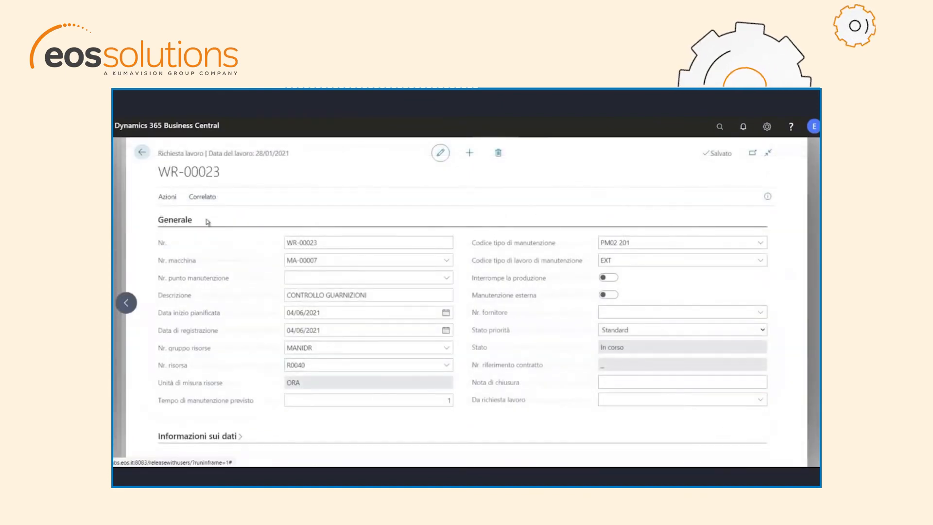
Post and close a SOSTITUZIONE GUARNIZIONI activity for WR-00023 with quantity 1 for resource R0040 and 4 for item 70065
{"action": "left_click", "coordinate": [199, 197]}
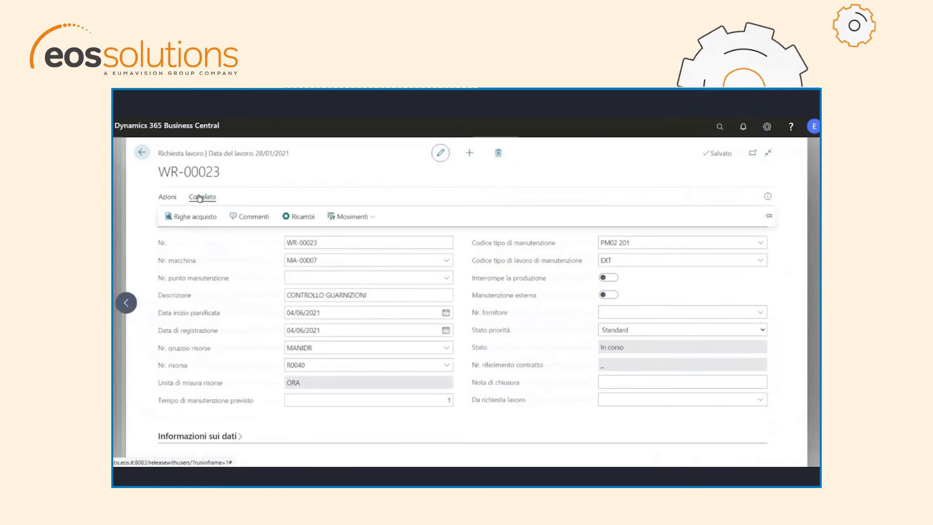
{"action": "left_click", "coordinate": [171, 198]}
{"action": "left_click", "coordinate": [256, 220]}
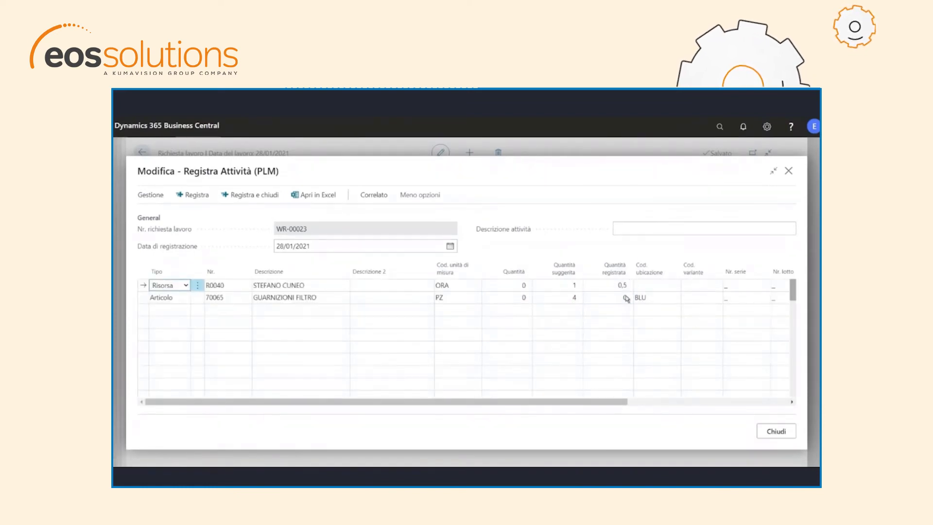
{"action": "left_click", "coordinate": [638, 228]}
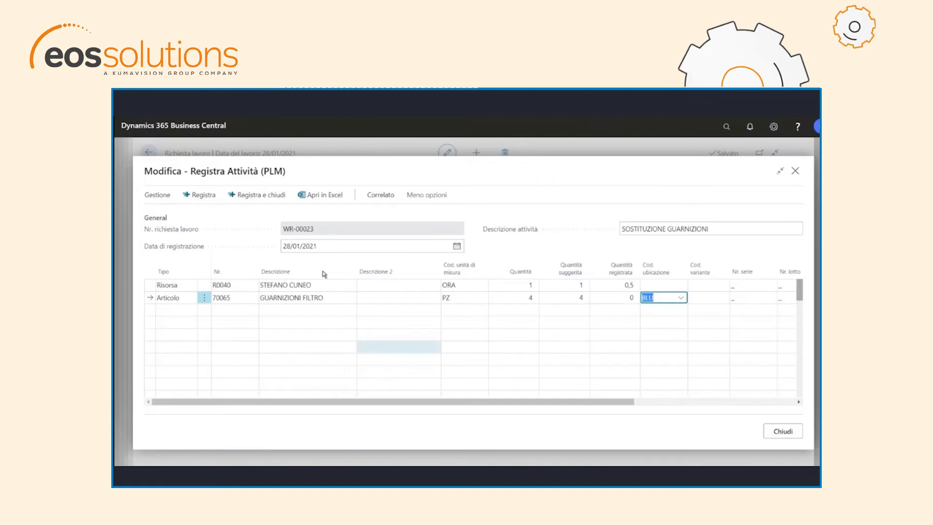
{"action": "left_click", "coordinate": [268, 205]}
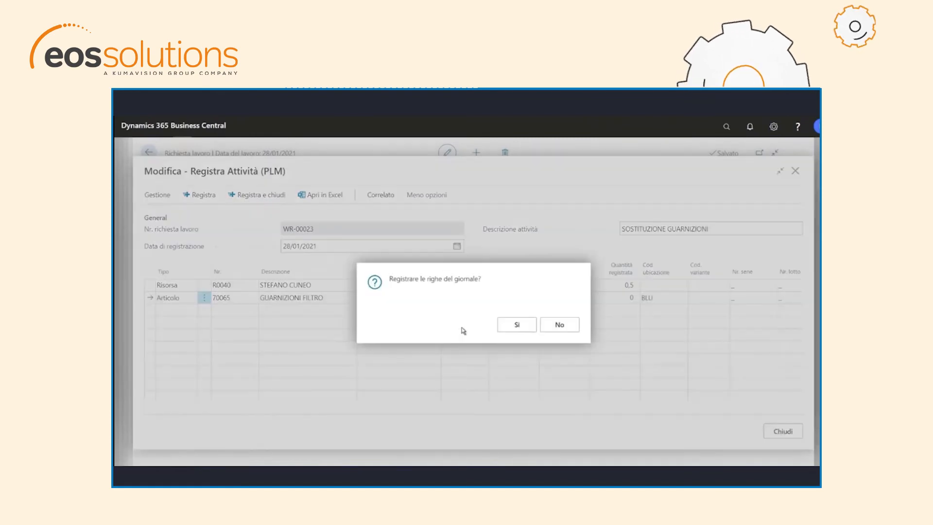
{"action": "left_click", "coordinate": [516, 324]}
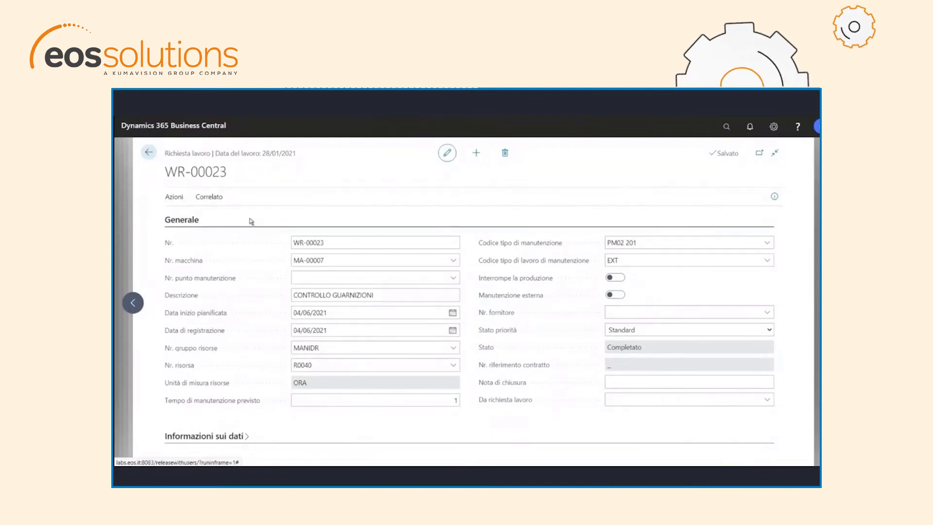
Review the activity entries (Movimenti attività) of work request WR-00023 and return to its card
{"action": "left_click", "coordinate": [219, 200]}
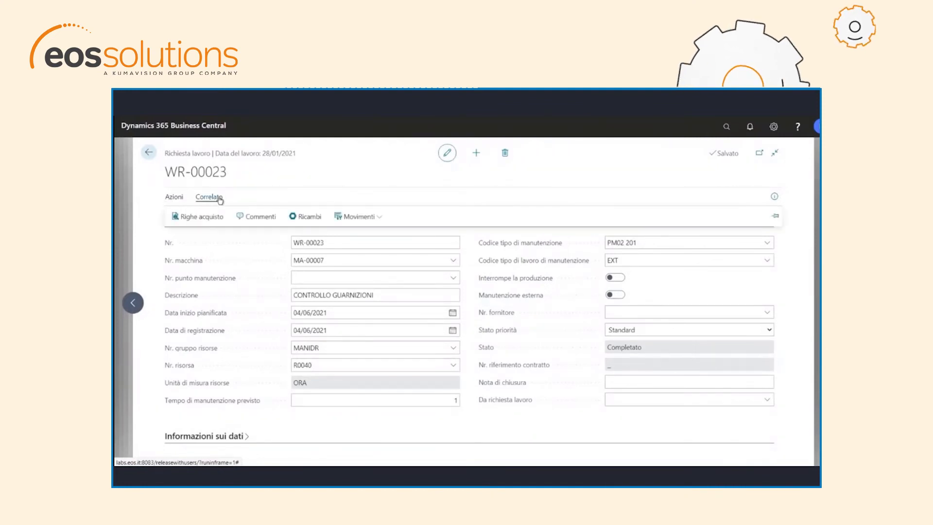
{"action": "left_click", "coordinate": [359, 216]}
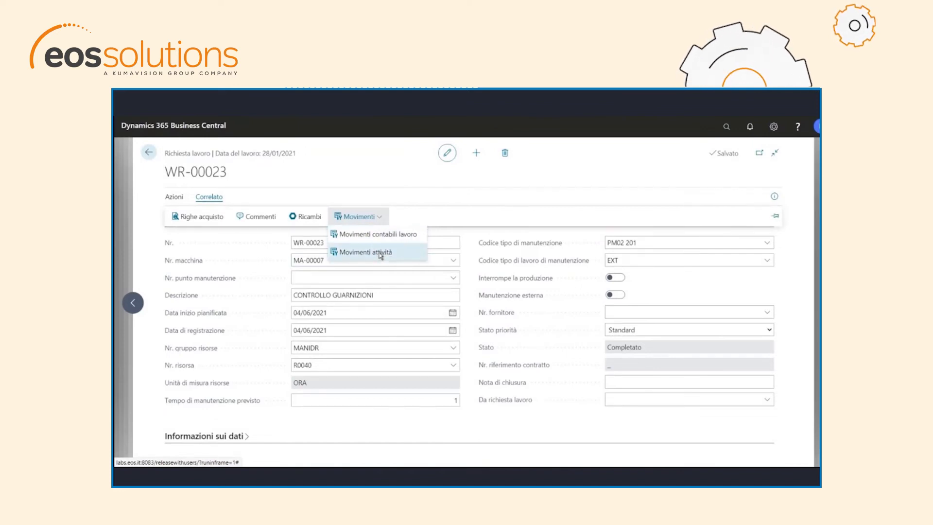
{"action": "left_click", "coordinate": [380, 253]}
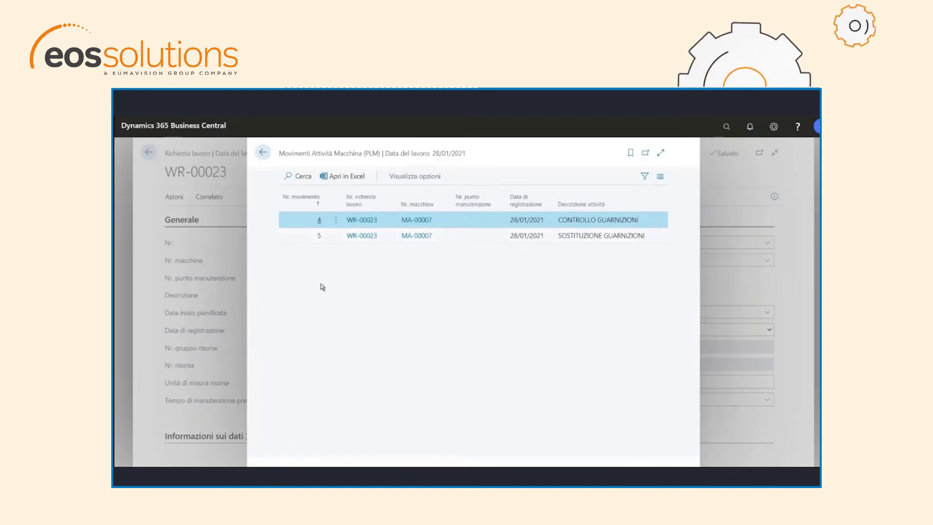
{"action": "key", "text": "Escape"}
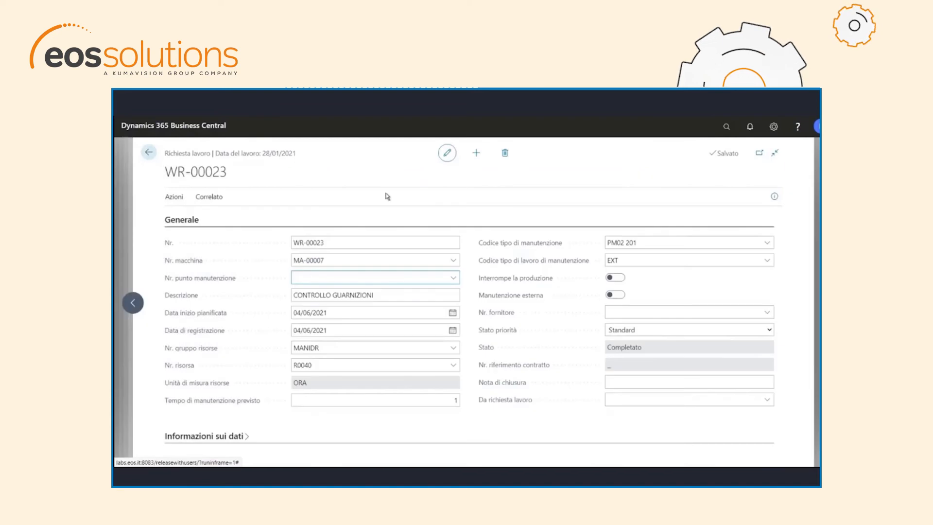
Examine the job ledger entries (Movimenti contabili lavoro) of WR-00023 through to the unit costs and line amounts
{"action": "left_click", "coordinate": [216, 196]}
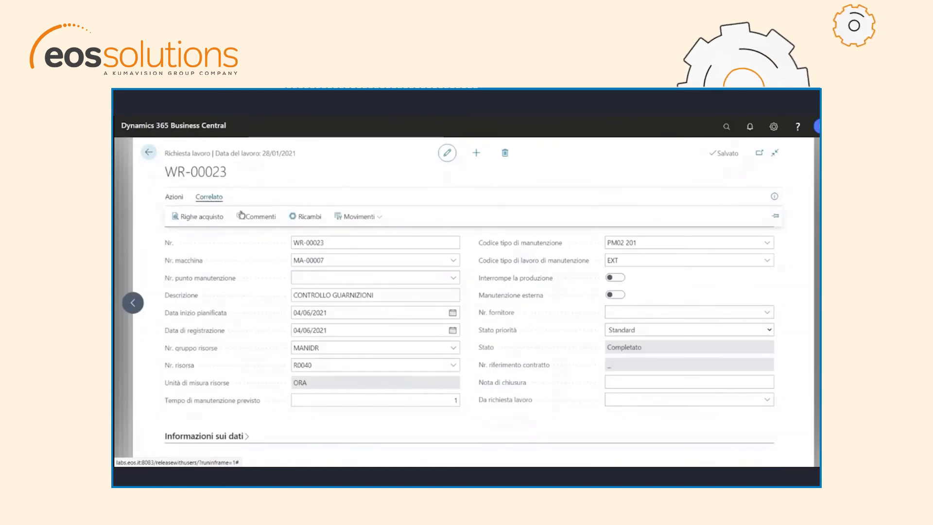
{"action": "left_click", "coordinate": [367, 216]}
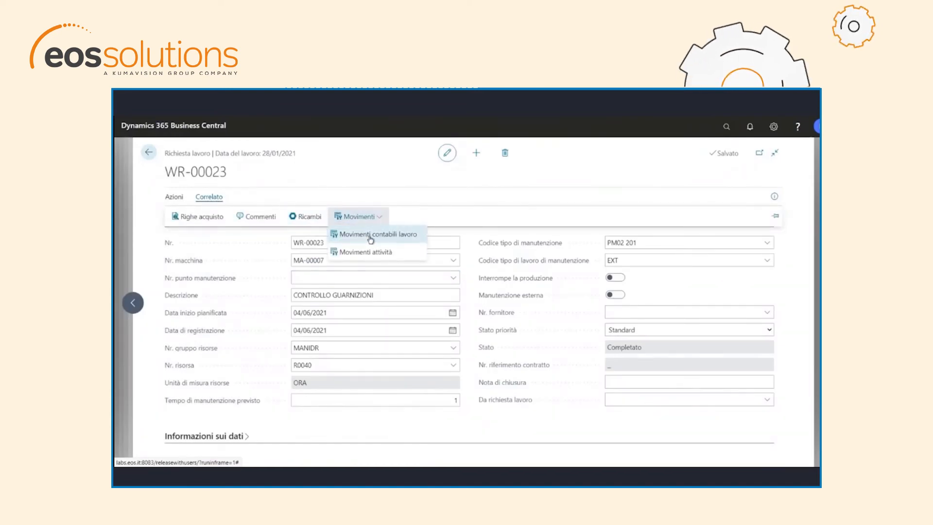
{"action": "left_click", "coordinate": [371, 236]}
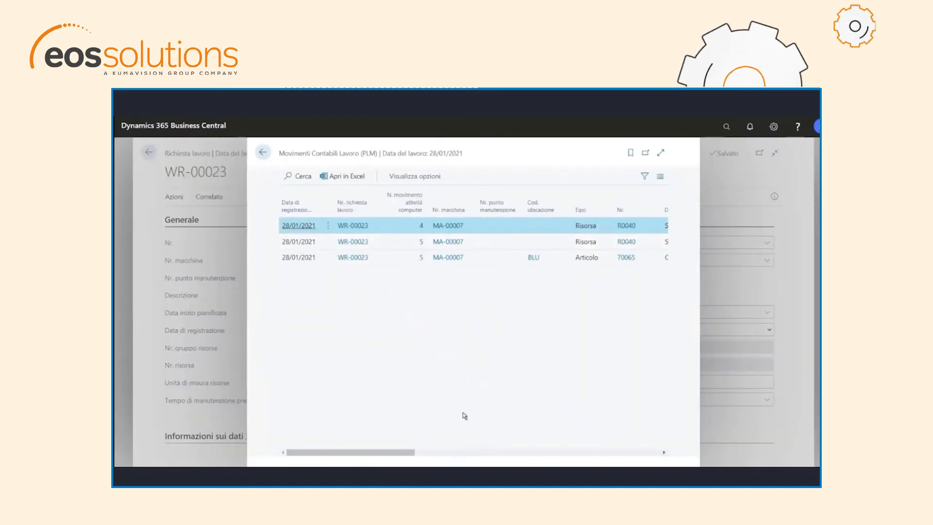
{"action": "left_click_drag", "start_coordinate": [396, 454], "coordinate": [407, 454]}
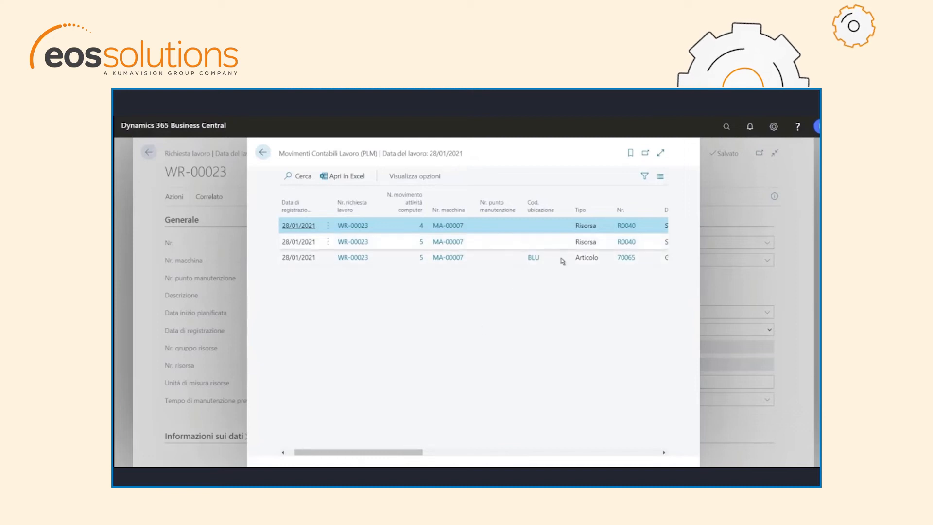
{"action": "left_click_drag", "start_coordinate": [408, 453], "coordinate": [636, 462]}
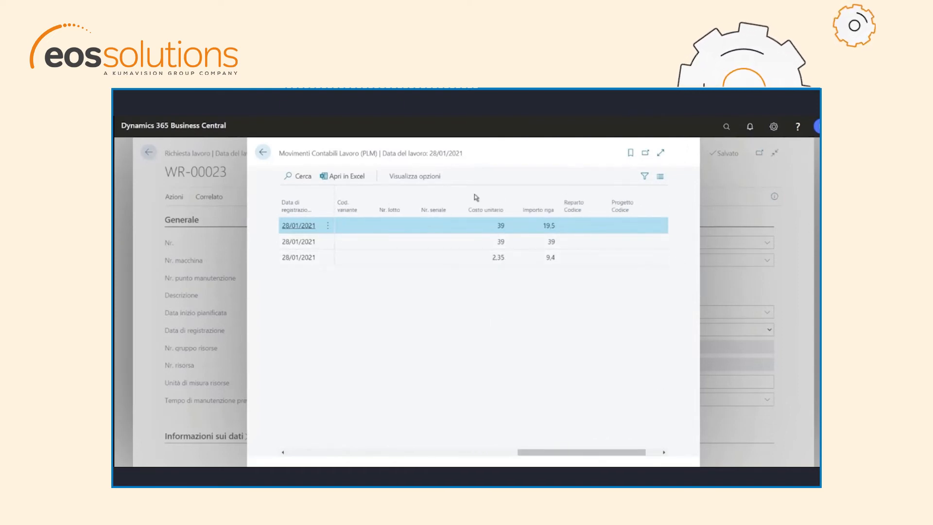
{"action": "left_click", "coordinate": [263, 153]}
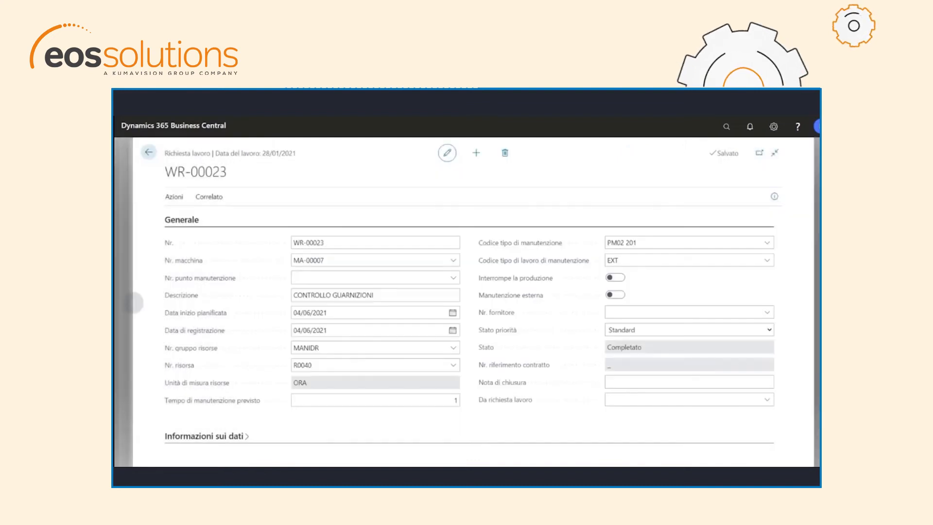
Find the item ledger entries with MOV CONT ART and the resource ledger entries with MOV CONT RISO, and review the WR-00023 postings
{"action": "left_click", "coordinate": [726, 125]}
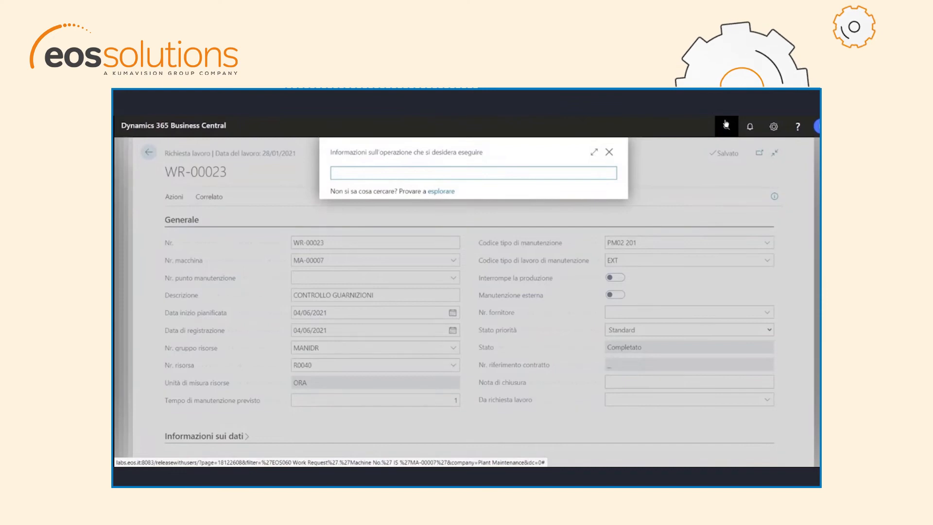
{"action": "type", "text": "MOV ART"}
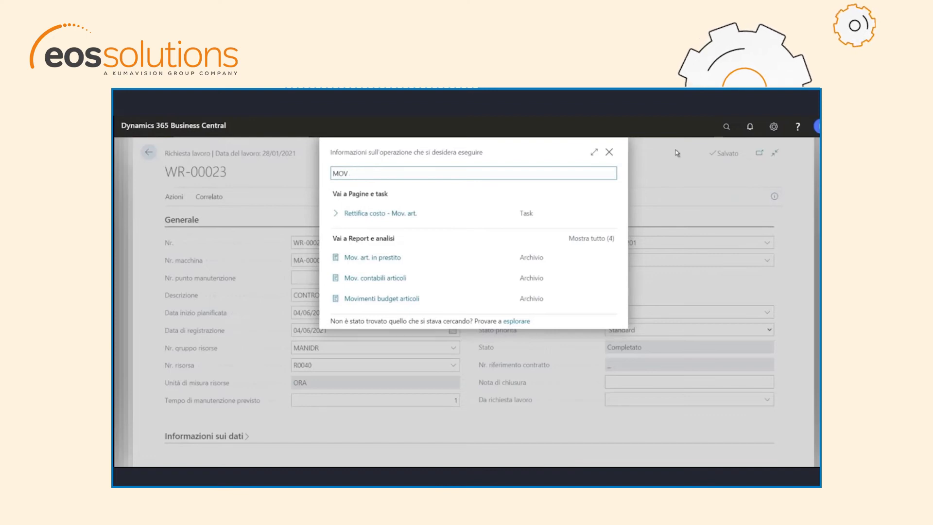
{"action": "type", "text": " CONT ART"}
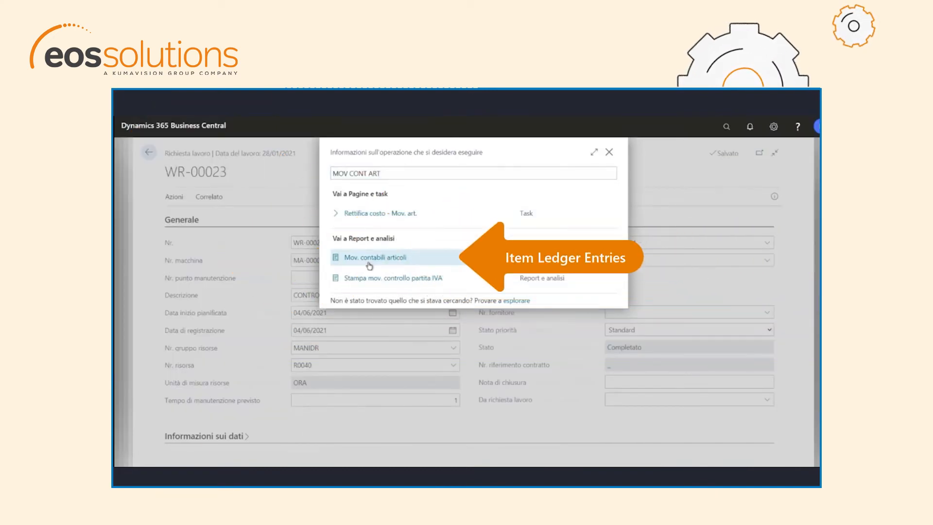
{"action": "left_click", "coordinate": [369, 257]}
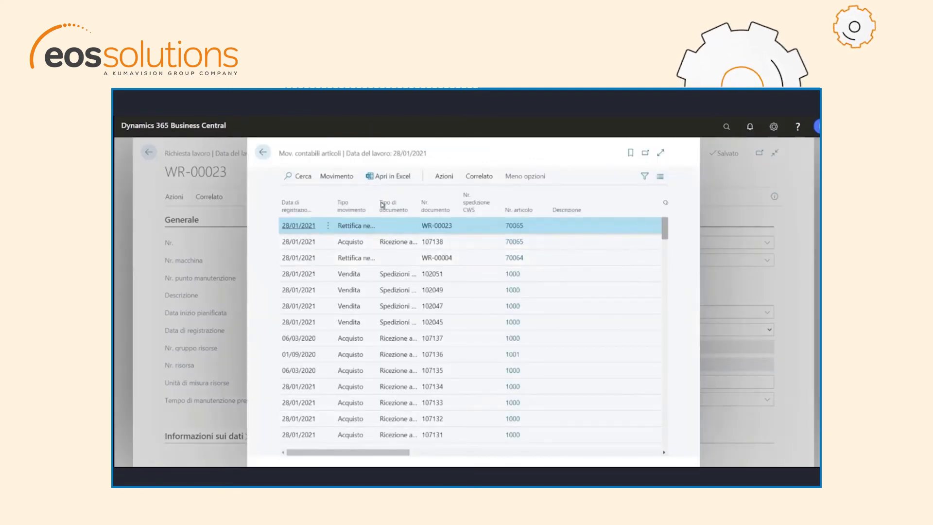
{"action": "left_click_drag", "start_coordinate": [376, 197], "coordinate": [381, 195]}
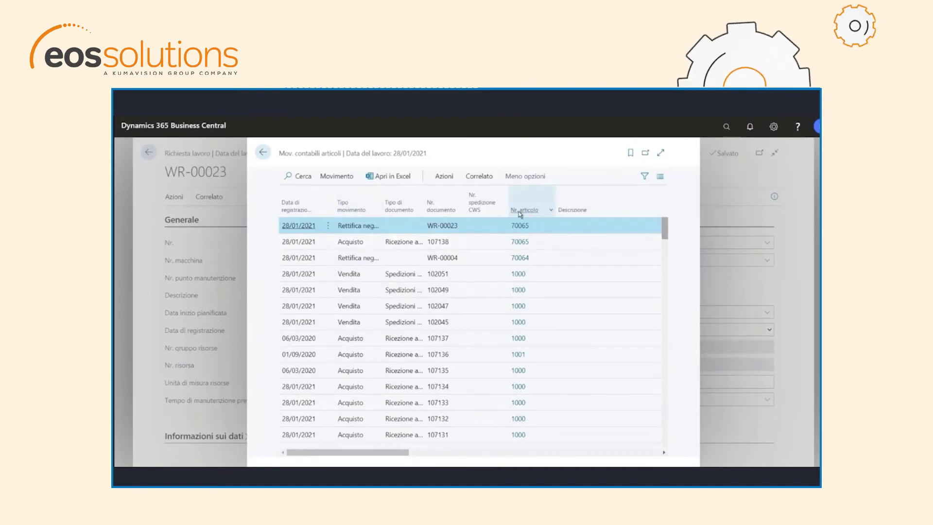
{"action": "left_click_drag", "start_coordinate": [406, 453], "coordinate": [488, 452]}
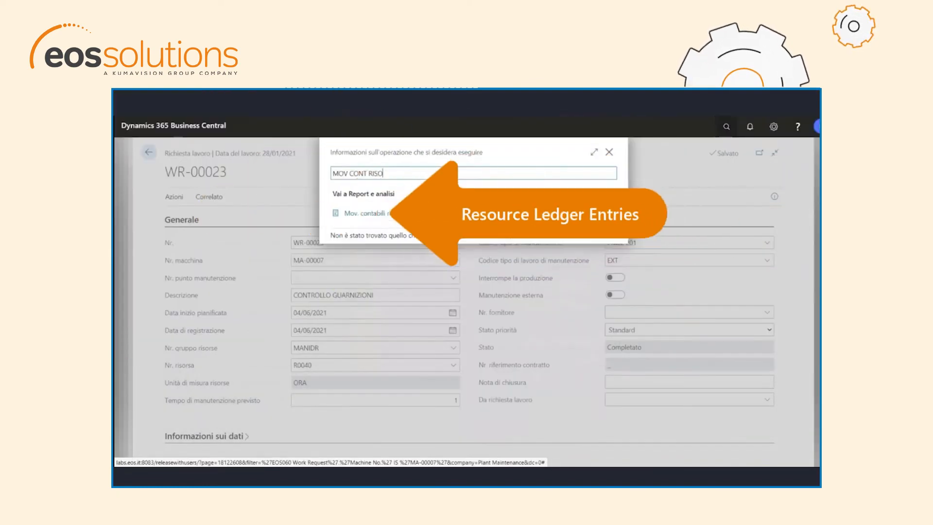
{"action": "left_click", "coordinate": [374, 217]}
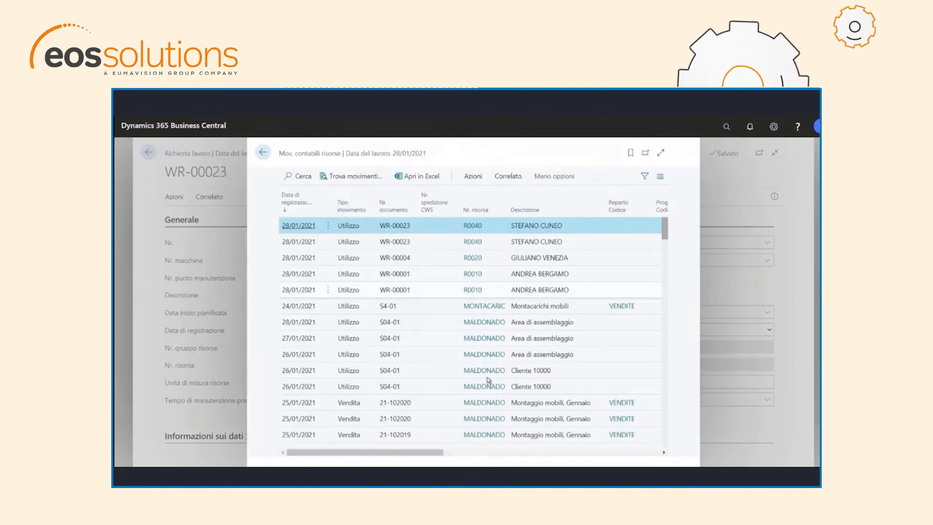
{"action": "left_click_drag", "start_coordinate": [436, 455], "coordinate": [629, 457]}
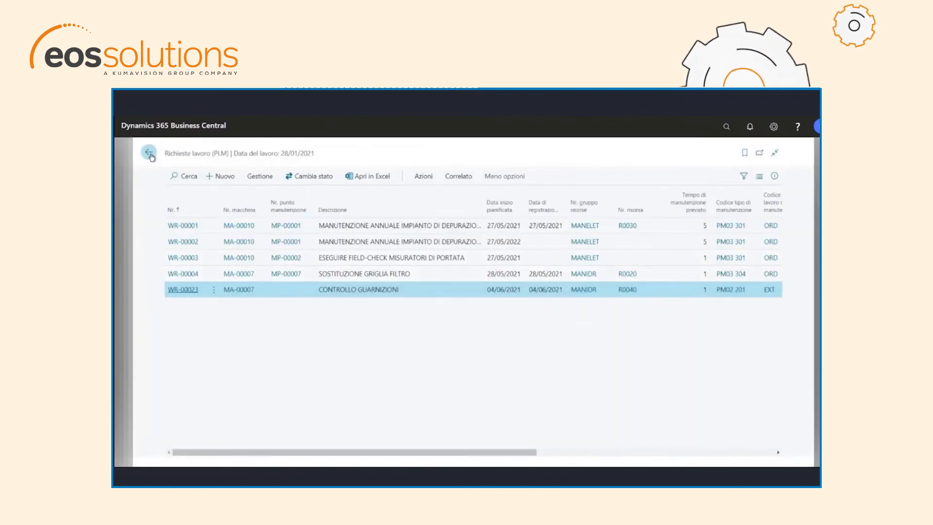
Return to machine MA-00007 and open its maintenance point MP-00015, VERIFICA USURA BOCCOLE E SOSTITUZIONE, for editing
{"action": "left_click", "coordinate": [151, 155]}
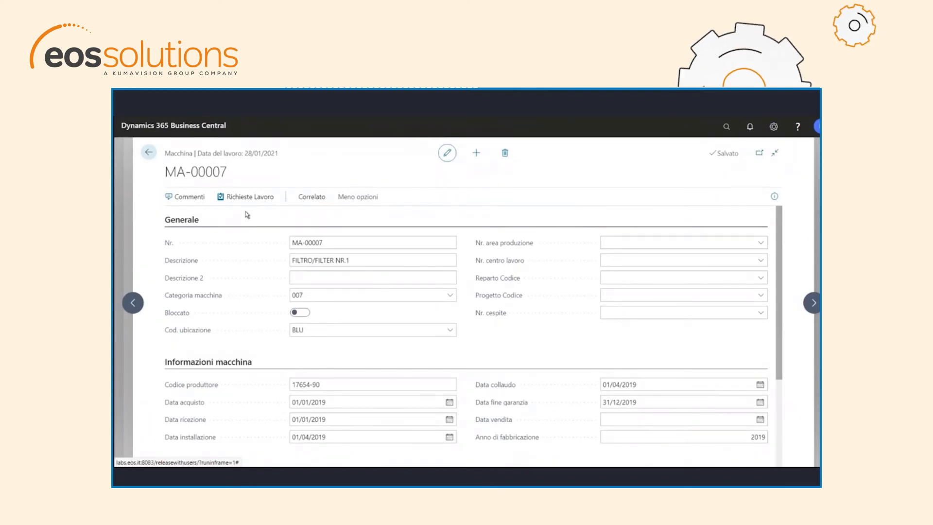
{"action": "left_click", "coordinate": [311, 197]}
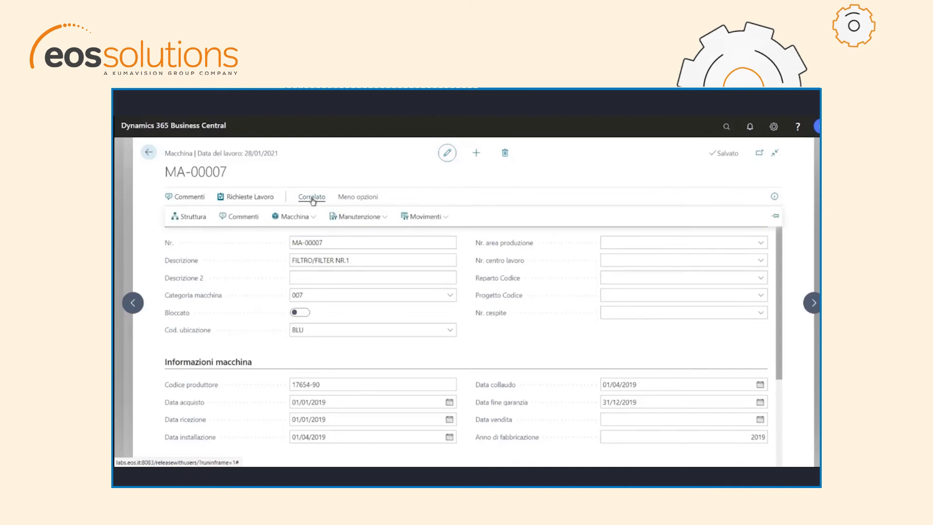
{"action": "left_click", "coordinate": [362, 218]}
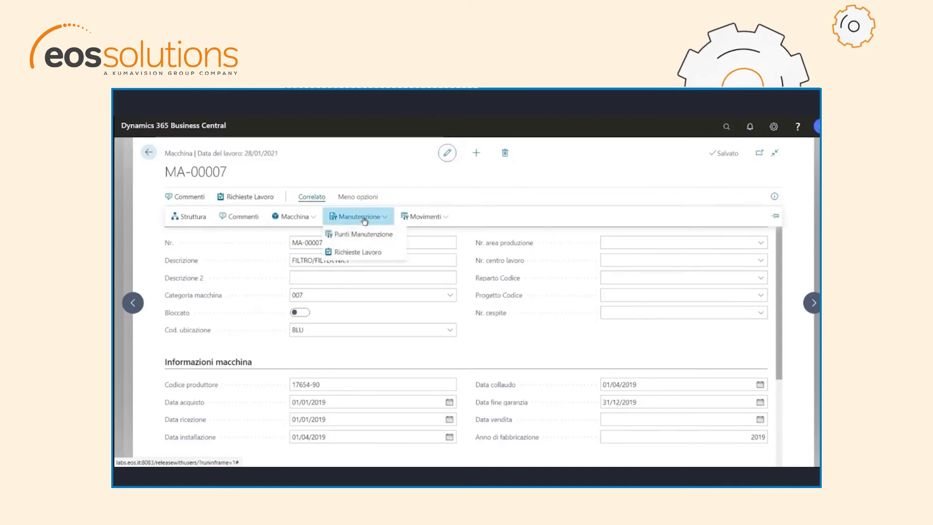
{"action": "left_click", "coordinate": [366, 237]}
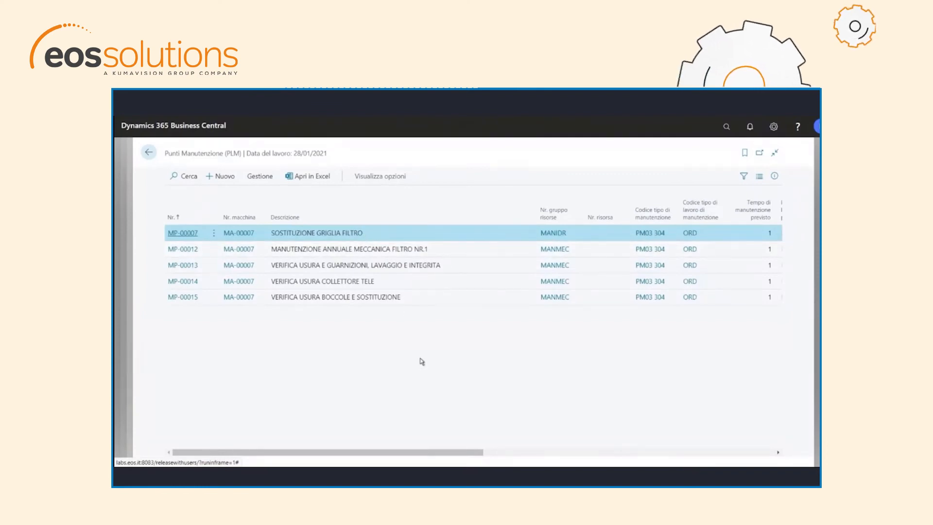
{"action": "left_click", "coordinate": [427, 298]}
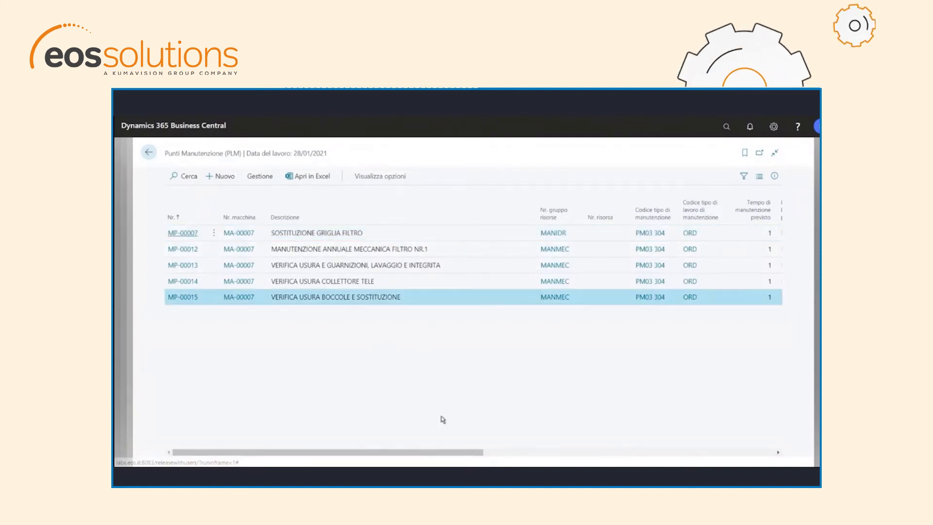
{"action": "left_click", "coordinate": [259, 176]}
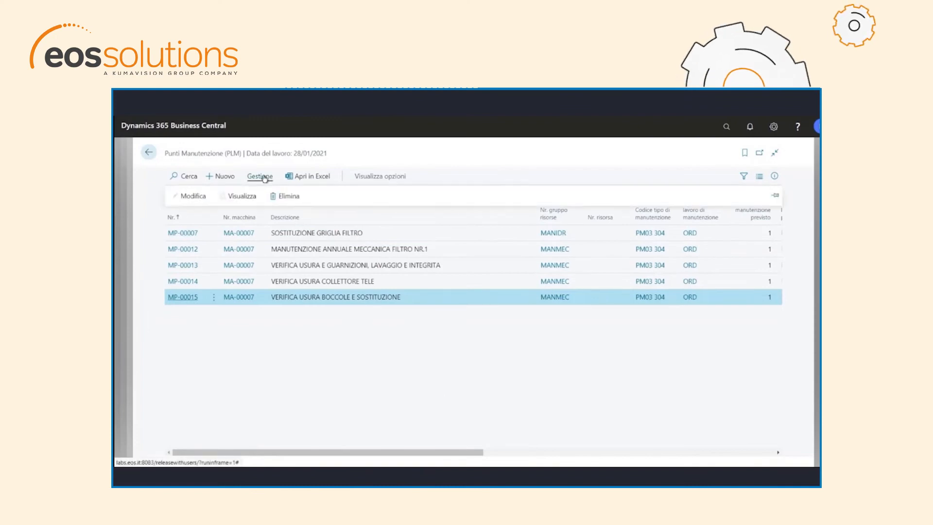
{"action": "left_click", "coordinate": [194, 196]}
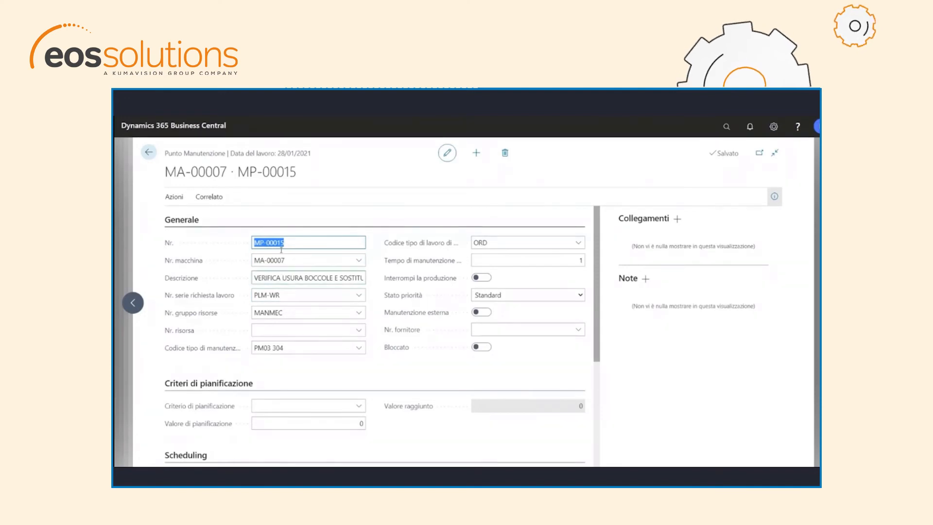
Review the general and scheduling settings of maintenance point MP-00015 and create work requests from it
{"action": "key", "text": "Tab"}
{"action": "key", "text": "Tab"}
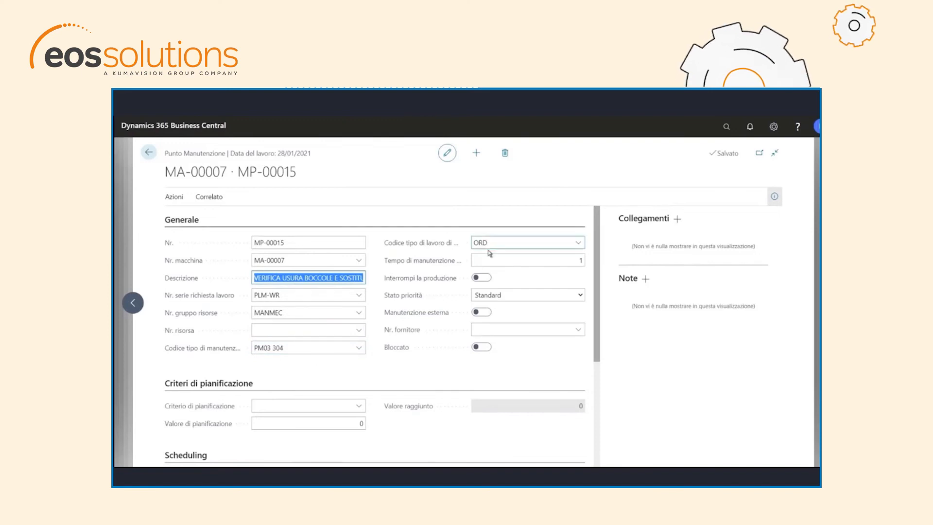
{"action": "left_click", "coordinate": [572, 262]}
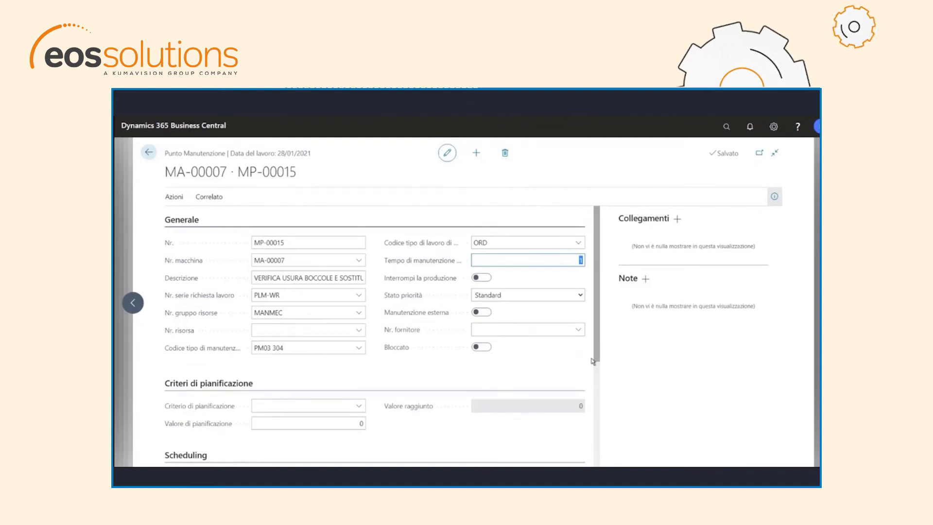
{"action": "left_click_drag", "start_coordinate": [598, 357], "coordinate": [604, 434]}
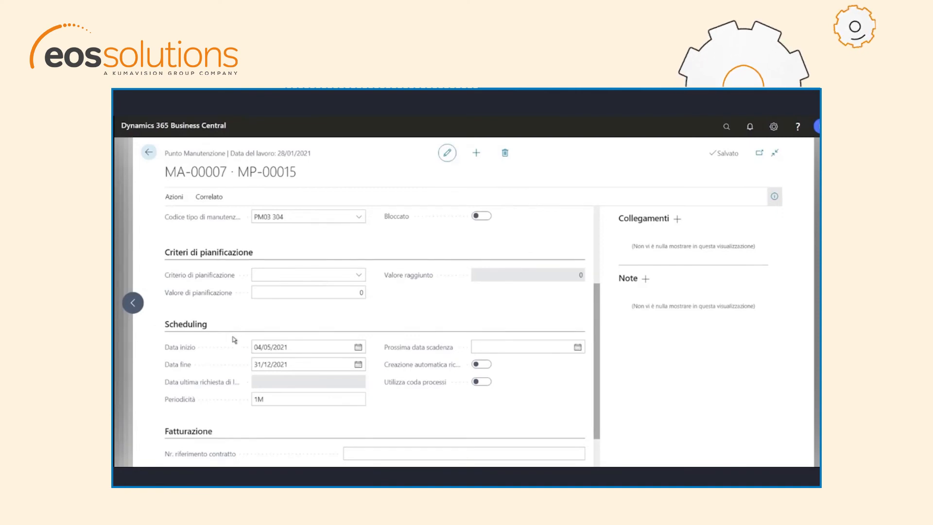
{"action": "left_click", "coordinate": [312, 369]}
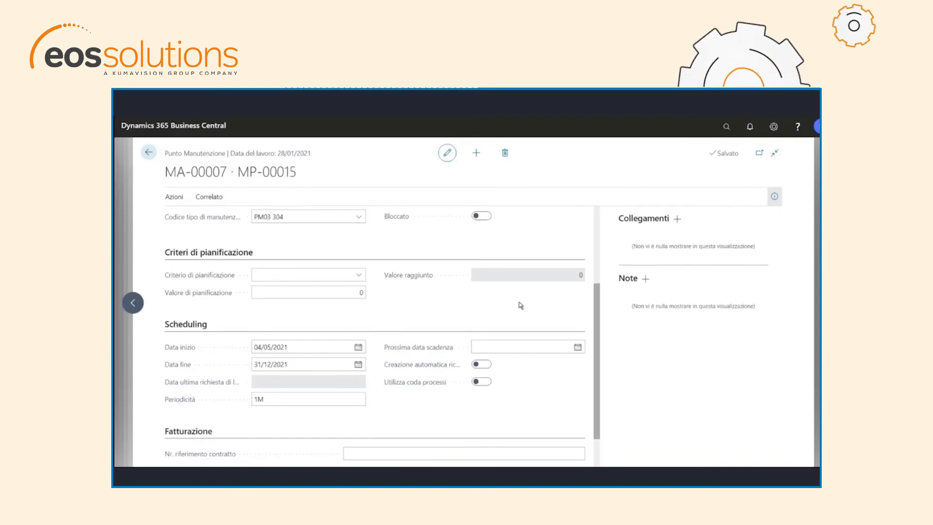
{"action": "left_click", "coordinate": [178, 200]}
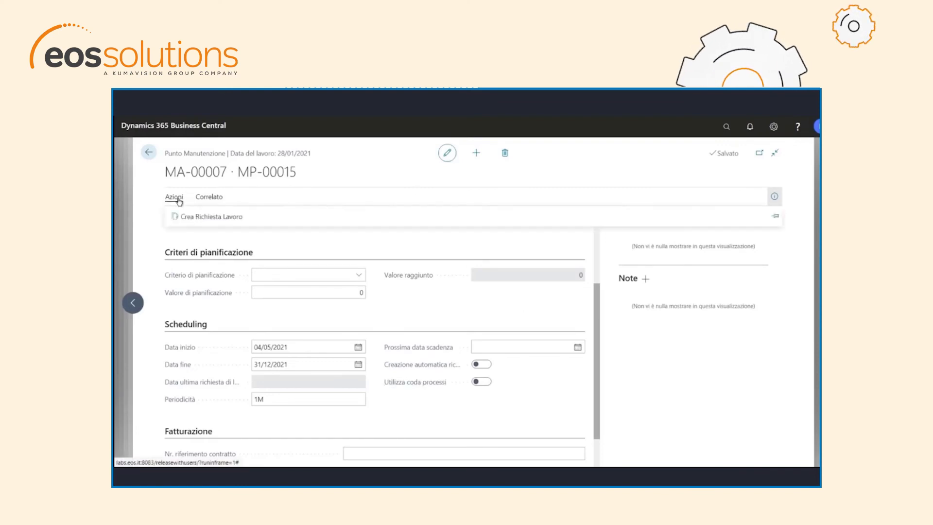
{"action": "left_click", "coordinate": [202, 222]}
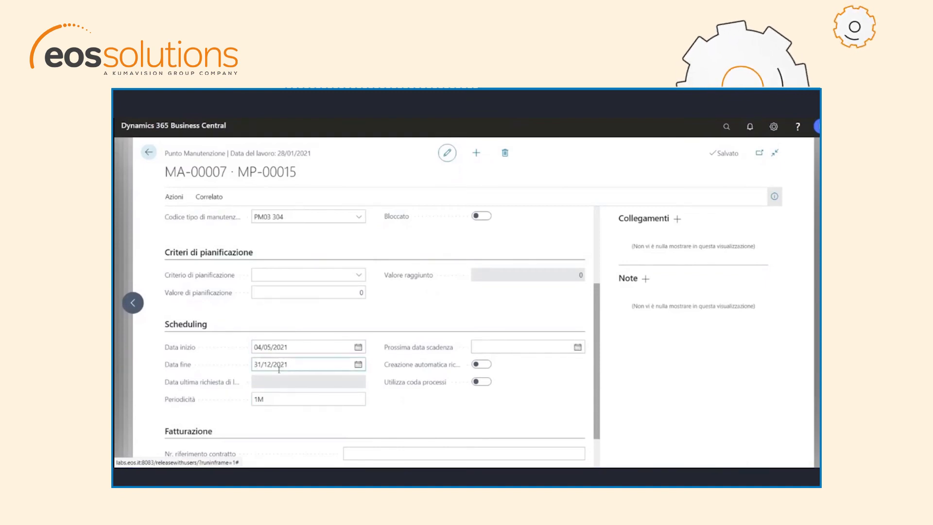
Return to machine MA-00007 and review its work requests, including the planned start dates for MP-00015
{"action": "left_click", "coordinate": [149, 152]}
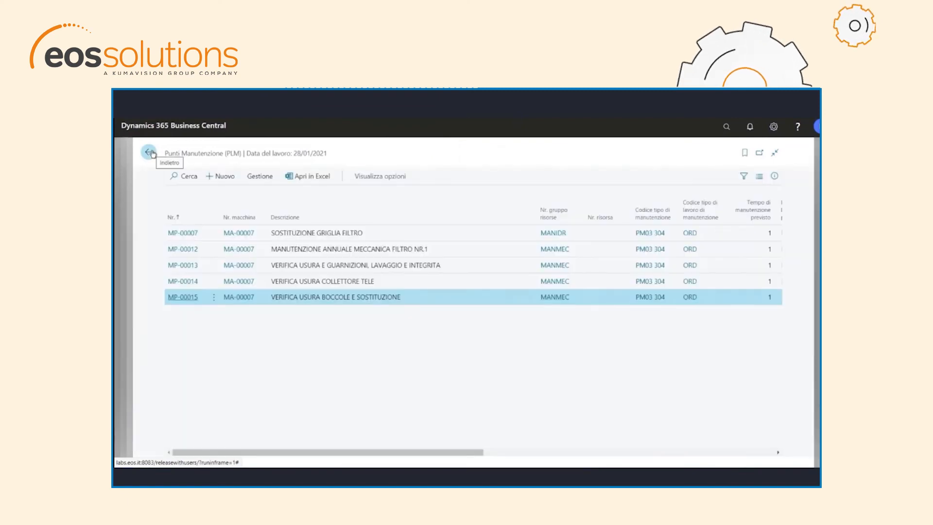
{"action": "left_click", "coordinate": [150, 152]}
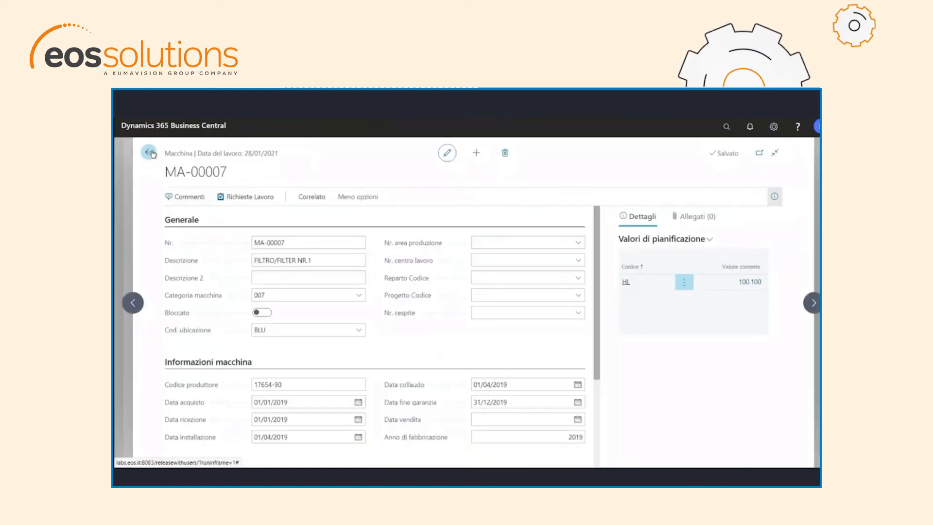
{"action": "left_click", "coordinate": [249, 200]}
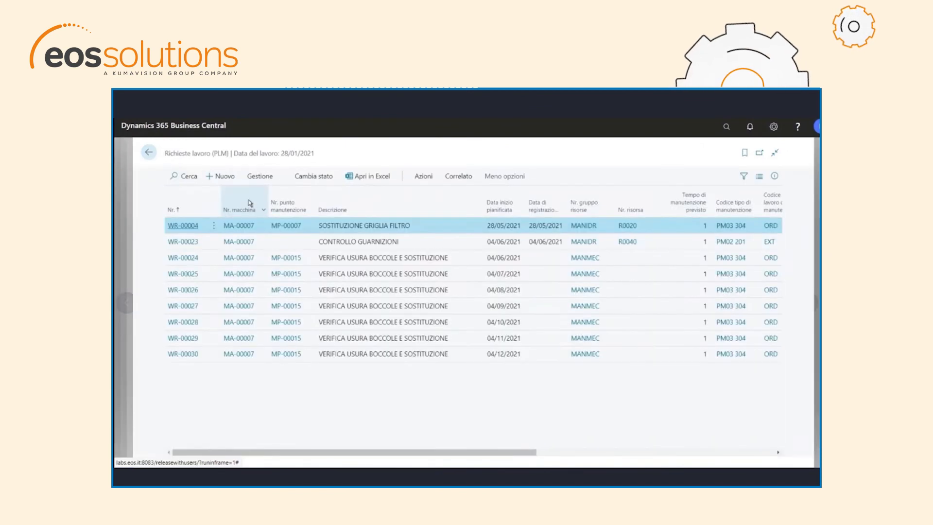
{"action": "left_click", "coordinate": [466, 260]}
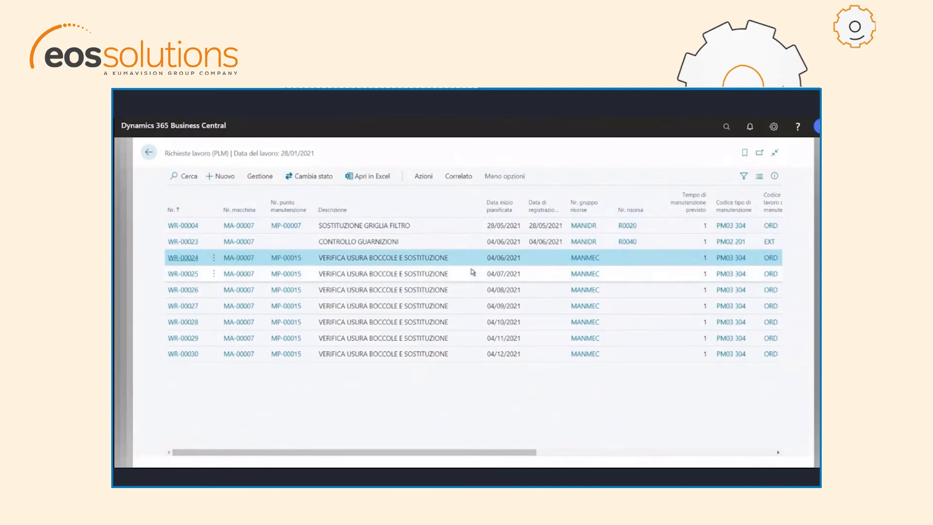
{"action": "left_click", "coordinate": [539, 279]}
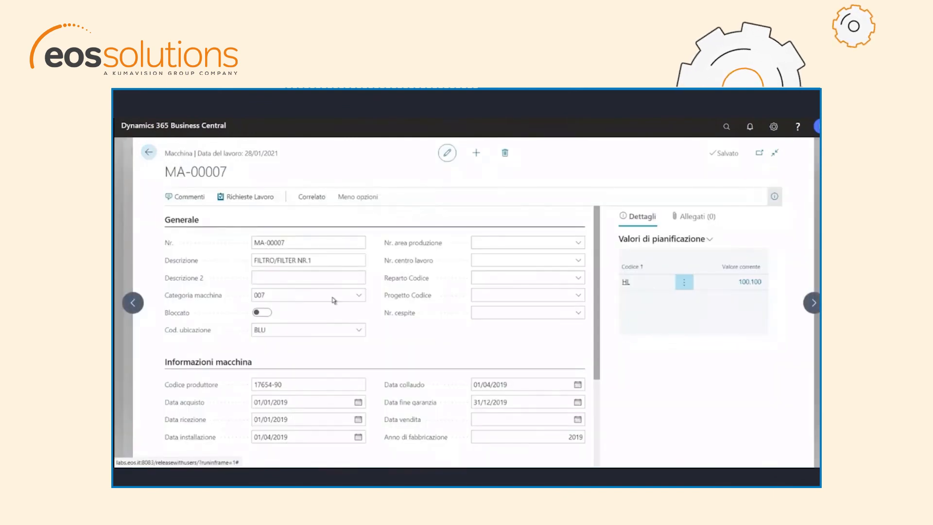
Open MA-00007's maintenance point MP-00014, VERIFICA USURA COLLETTORE TELE, for editing
{"action": "left_click", "coordinate": [312, 197]}
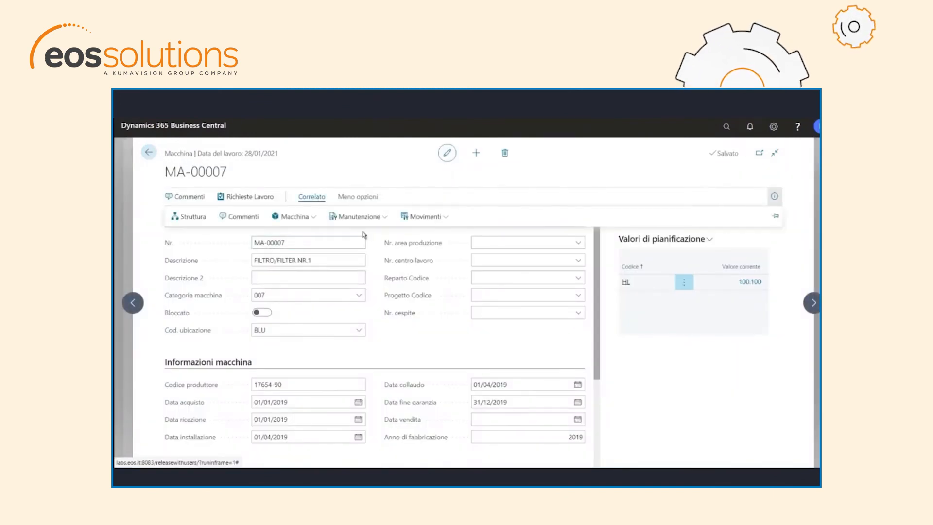
{"action": "left_click", "coordinate": [369, 218]}
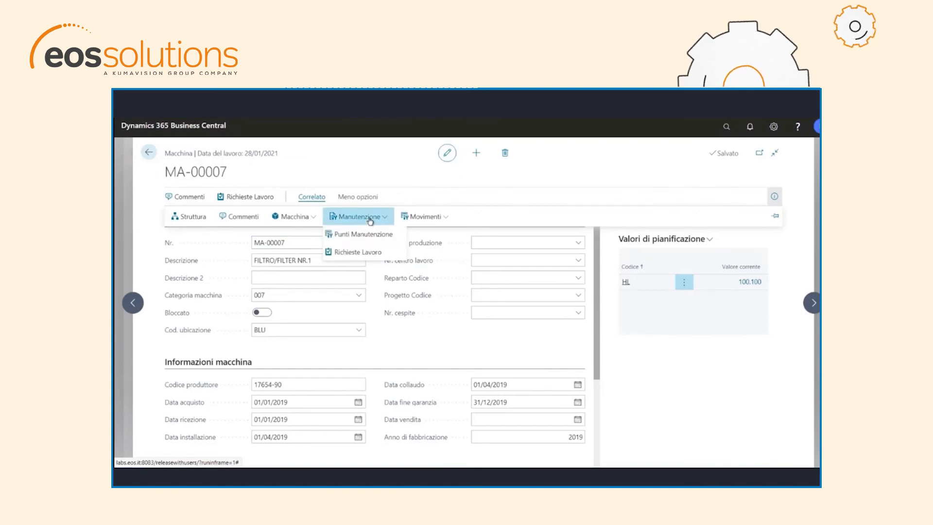
{"action": "left_click", "coordinate": [372, 235]}
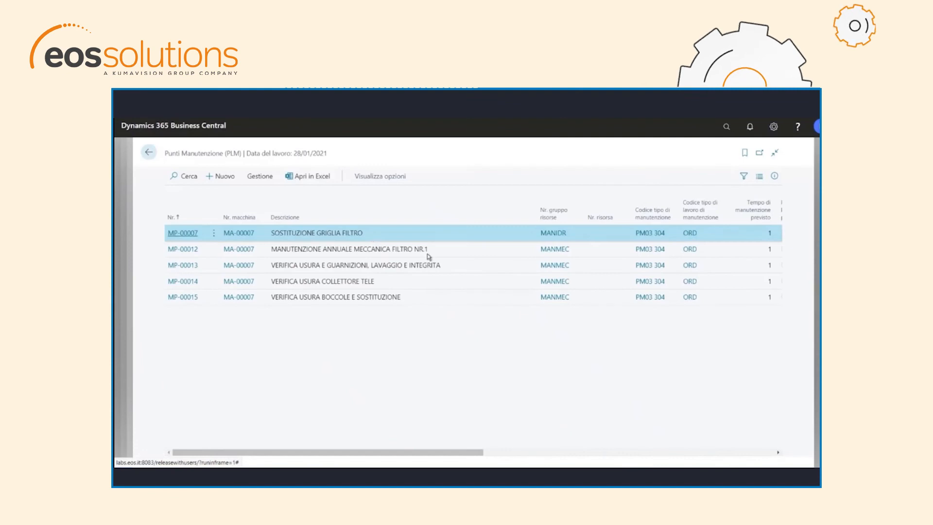
{"action": "left_click", "coordinate": [425, 285]}
{"action": "left_click", "coordinate": [260, 176]}
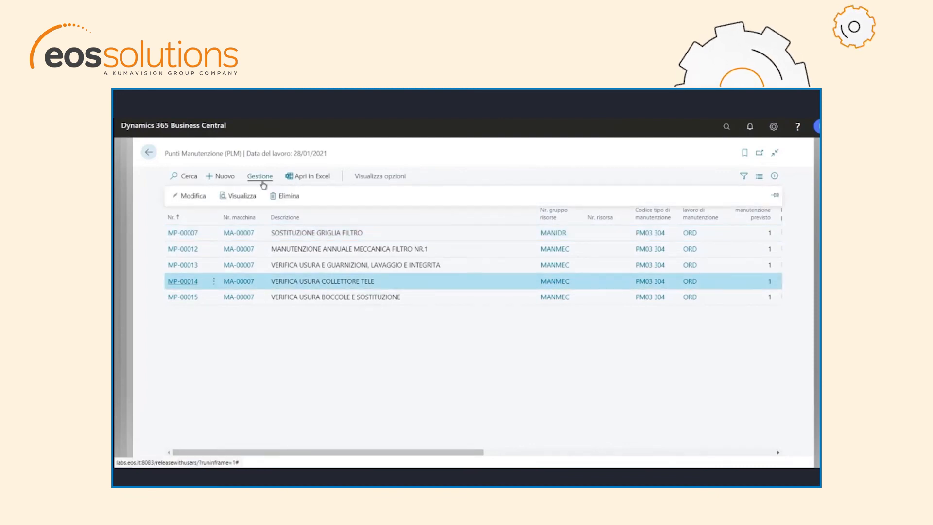
{"action": "left_click", "coordinate": [194, 197]}
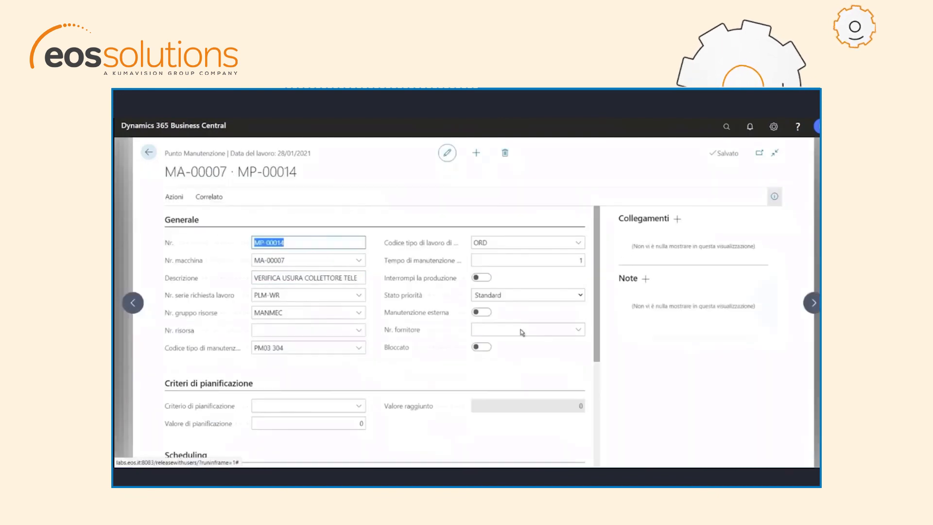
Review the scheduling and automatic request creation settings of MP-00014, and create a work request from it
{"action": "left_click_drag", "start_coordinate": [598, 337], "coordinate": [598, 343]}
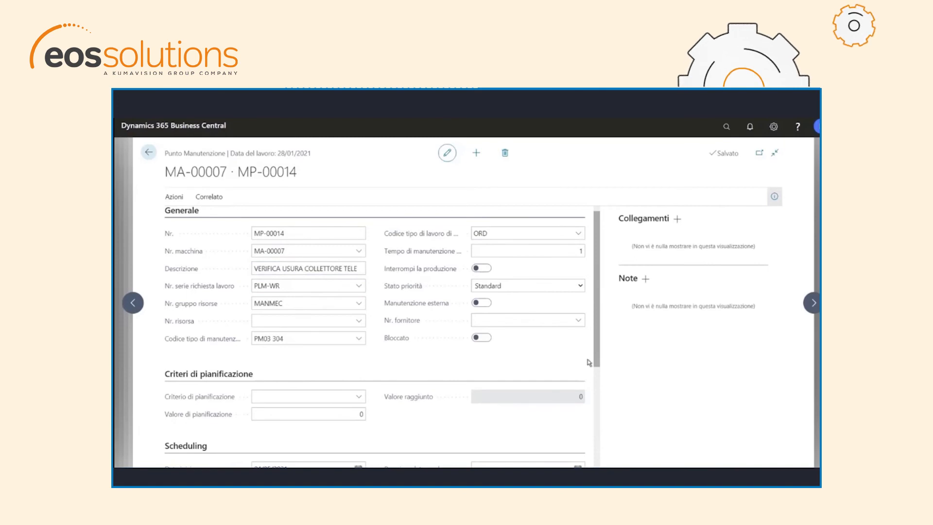
{"action": "left_click_drag", "start_coordinate": [599, 361], "coordinate": [600, 439]}
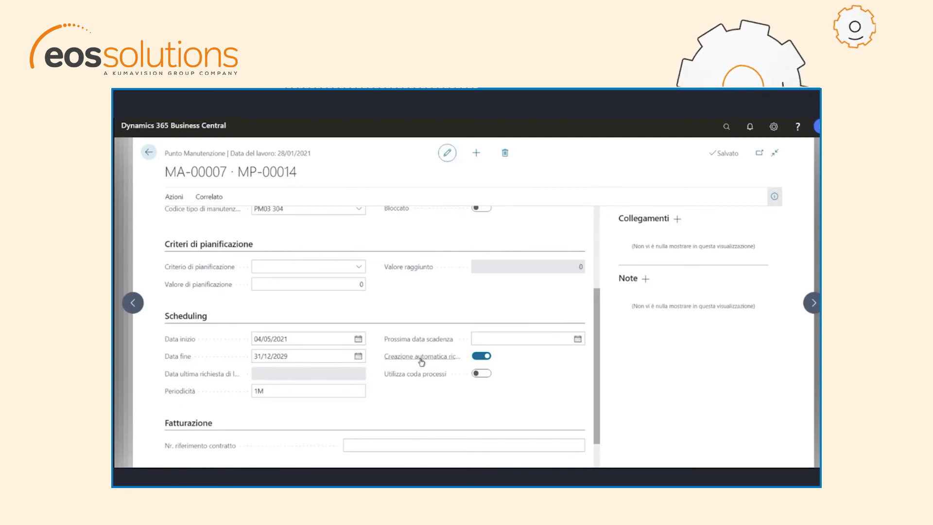
{"action": "mouse_move", "coordinate": [421, 360]}
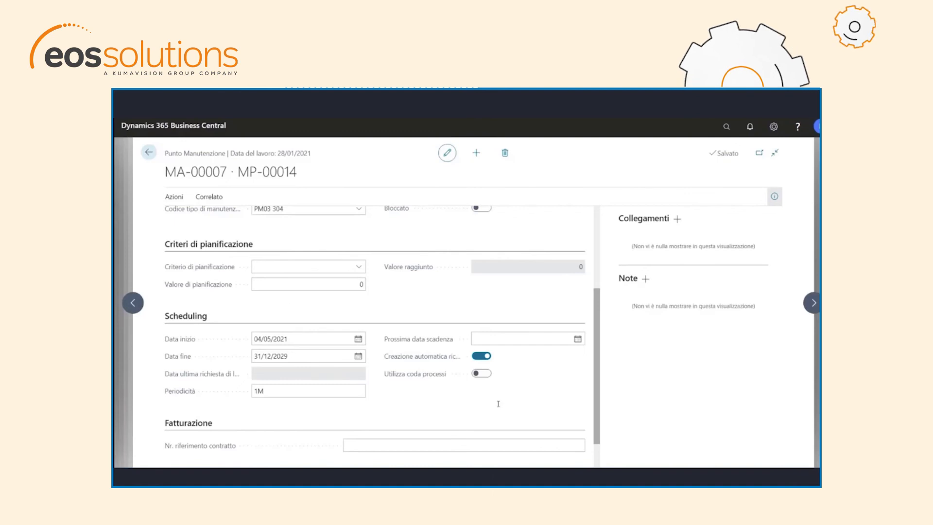
{"action": "left_click", "coordinate": [174, 197]}
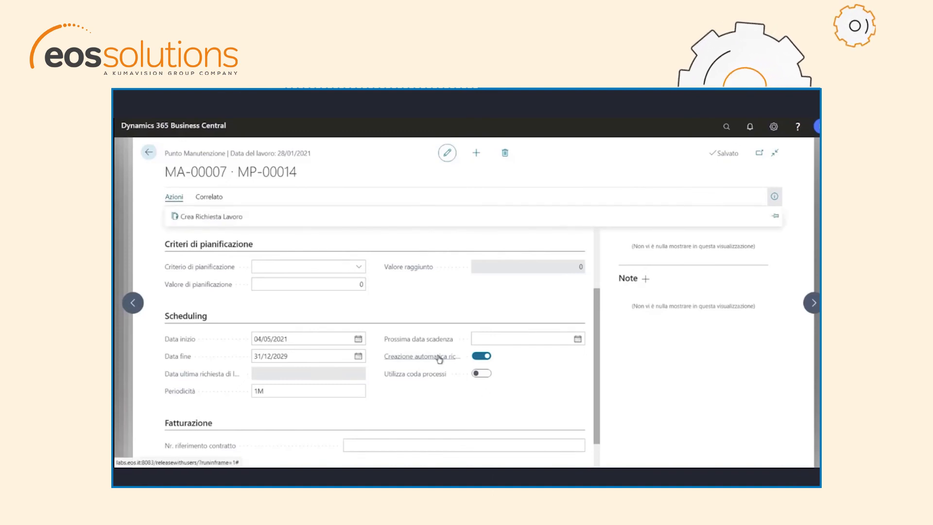
{"action": "left_click", "coordinate": [204, 222]}
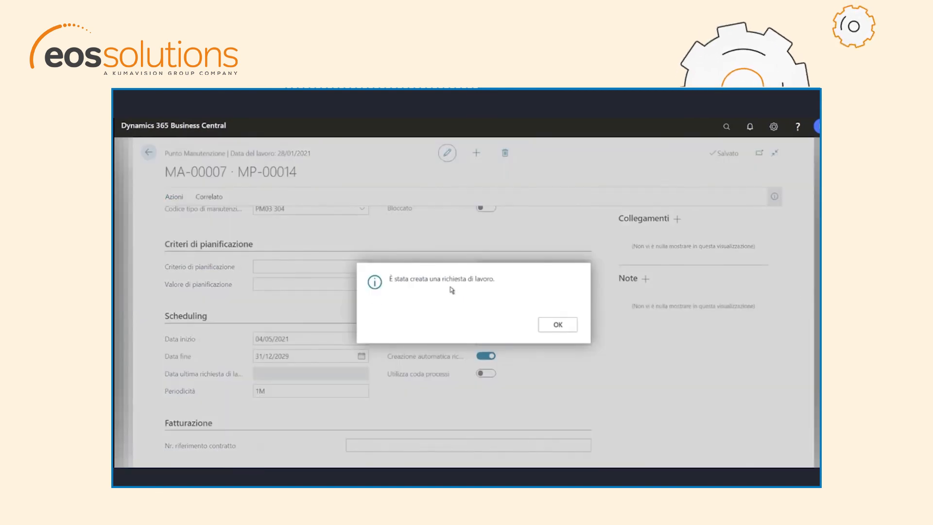
{"action": "left_click", "coordinate": [556, 324]}
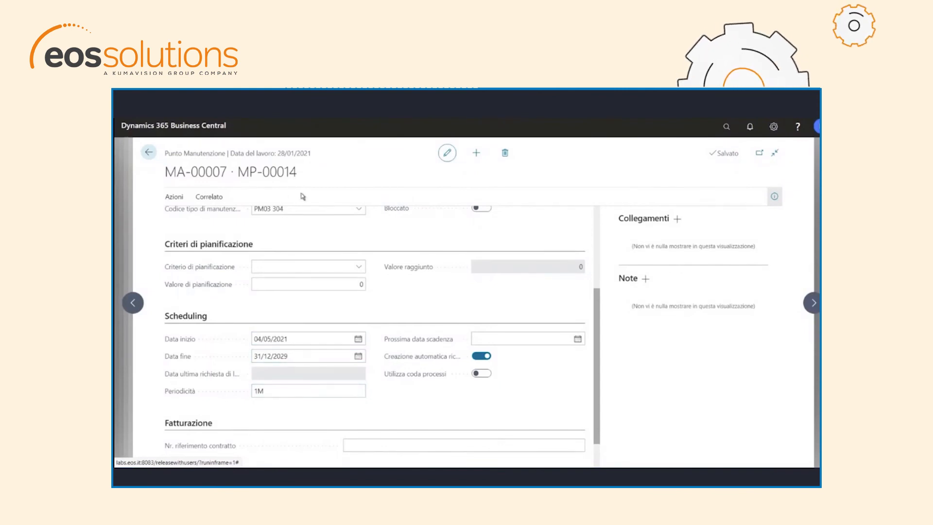
Find the Richieste lavoro (PLM) list with RIC LAV and select the MP-00014 work request WR-00031
{"action": "key", "text": "Escape"}
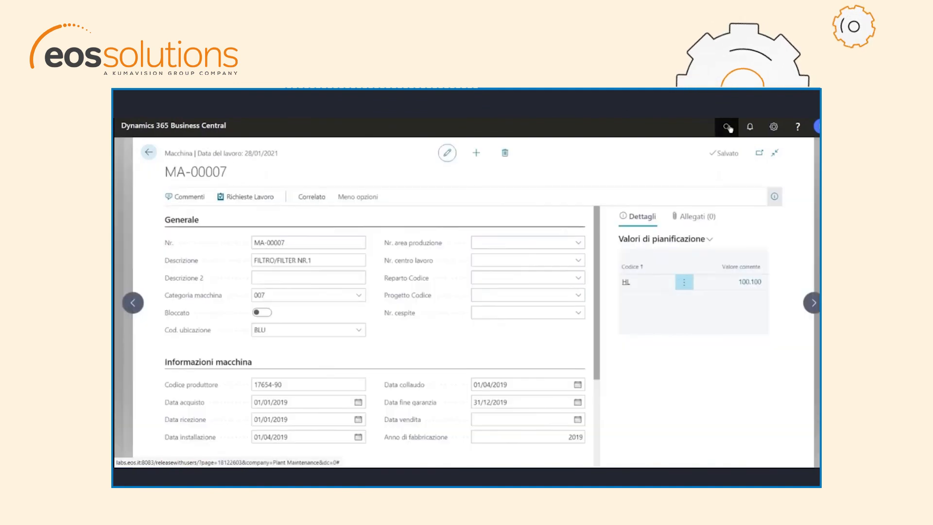
{"action": "left_click", "coordinate": [726, 127]}
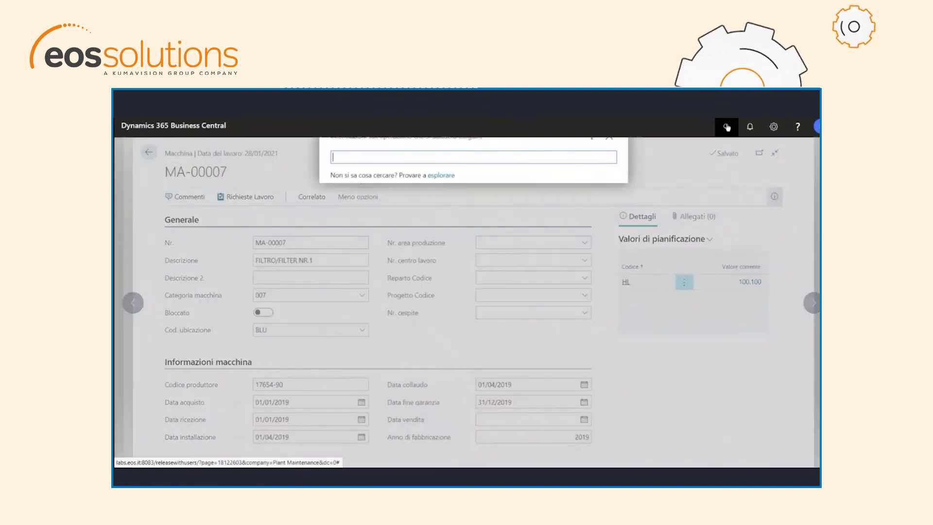
{"action": "type", "text": "Ri"}
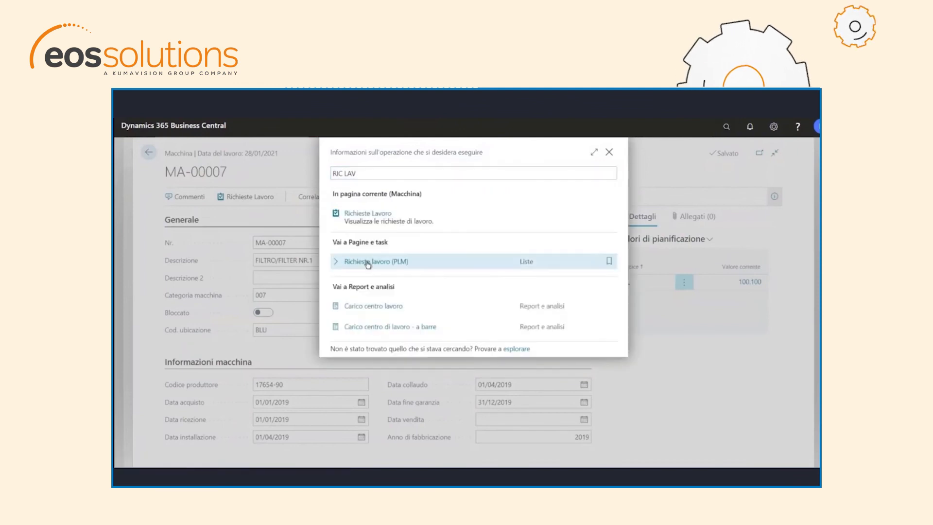
{"action": "left_click", "coordinate": [369, 263]}
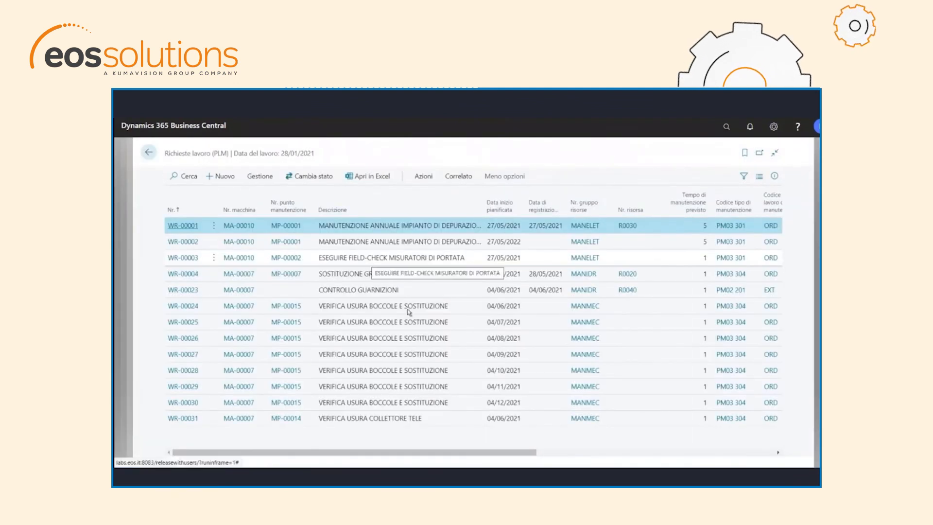
{"action": "left_click", "coordinate": [423, 418]}
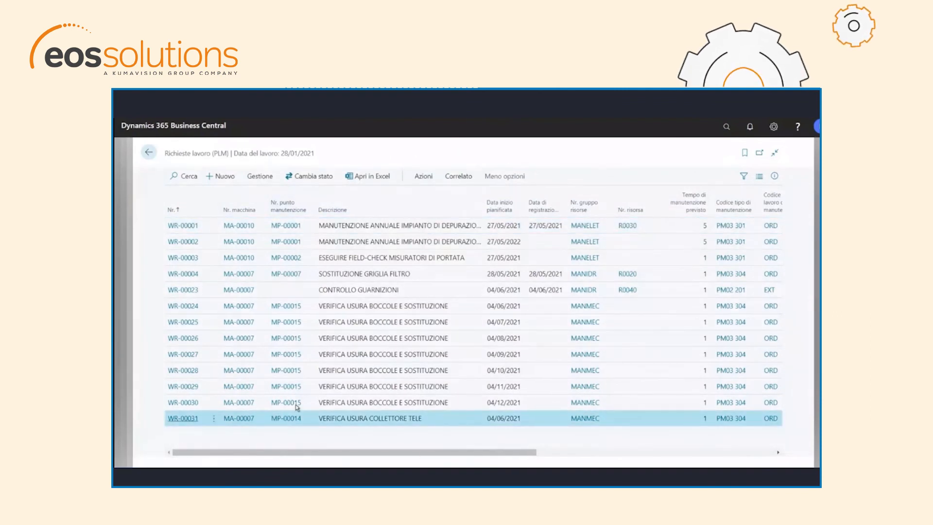
Set the status of work request WR-00031 to Released and open its card for editing
{"action": "left_click", "coordinate": [314, 176]}
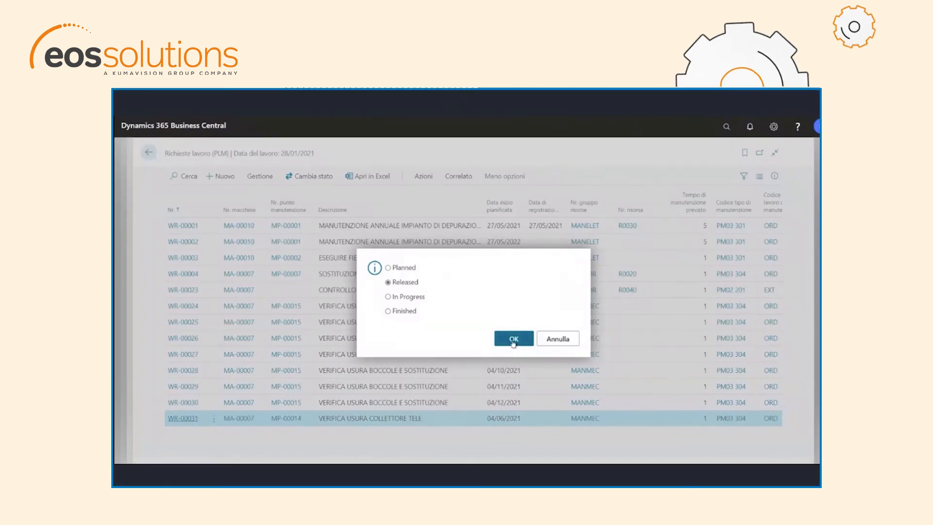
{"action": "left_click", "coordinate": [554, 339]}
{"action": "left_click", "coordinate": [261, 180]}
{"action": "left_click", "coordinate": [189, 196]}
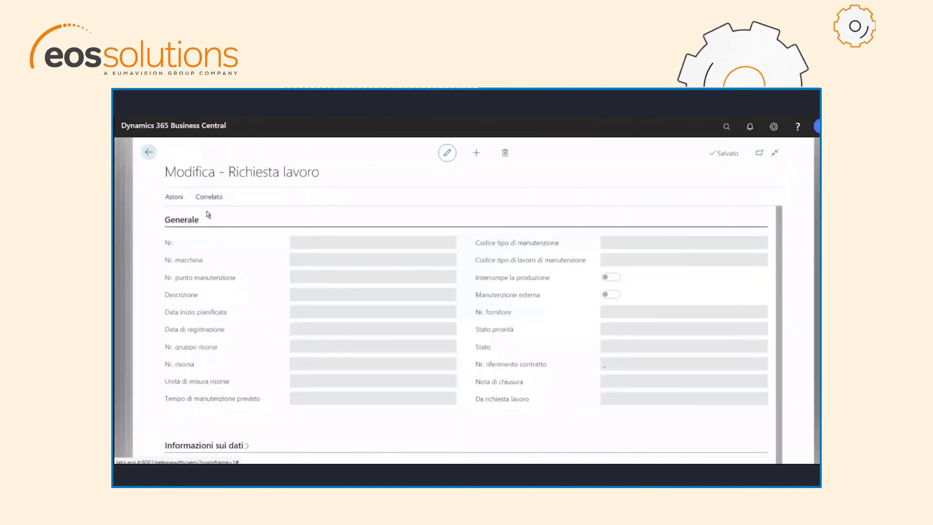
Assign resource R0020 to work request WR-00031 and open its activity registration (Registra Attività)
{"action": "left_click", "coordinate": [176, 198]}
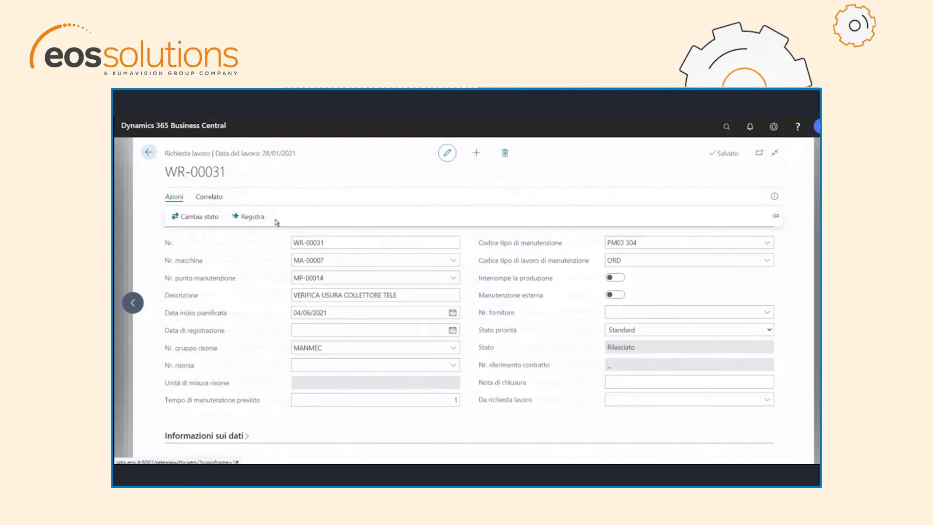
{"action": "left_click", "coordinate": [259, 220]}
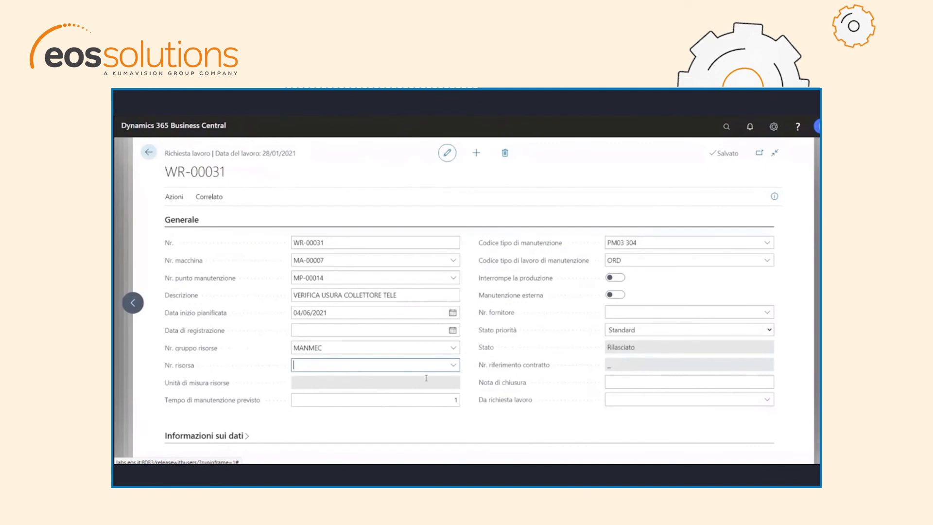
{"action": "left_click", "coordinate": [453, 365]}
{"action": "scroll", "coordinate": [388, 330], "scroll_direction": "down", "scroll_amount": 1}
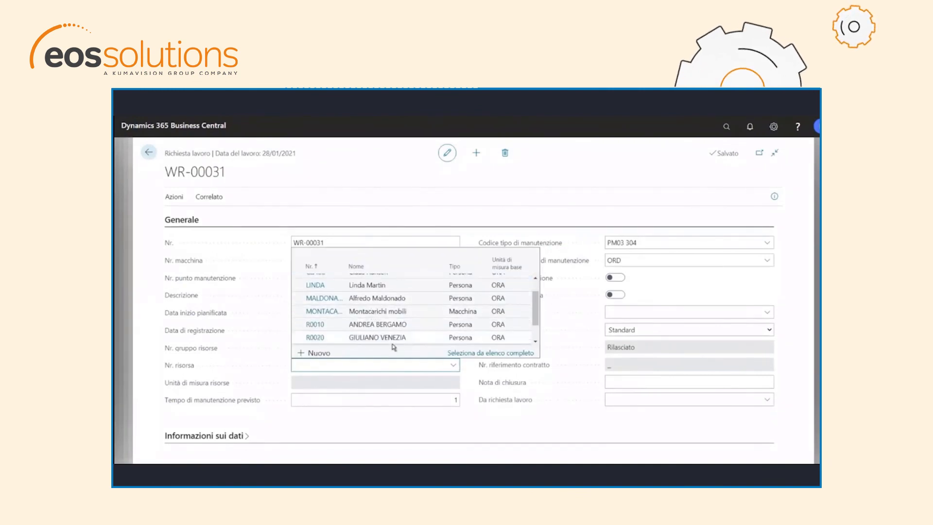
{"action": "left_click", "coordinate": [395, 339]}
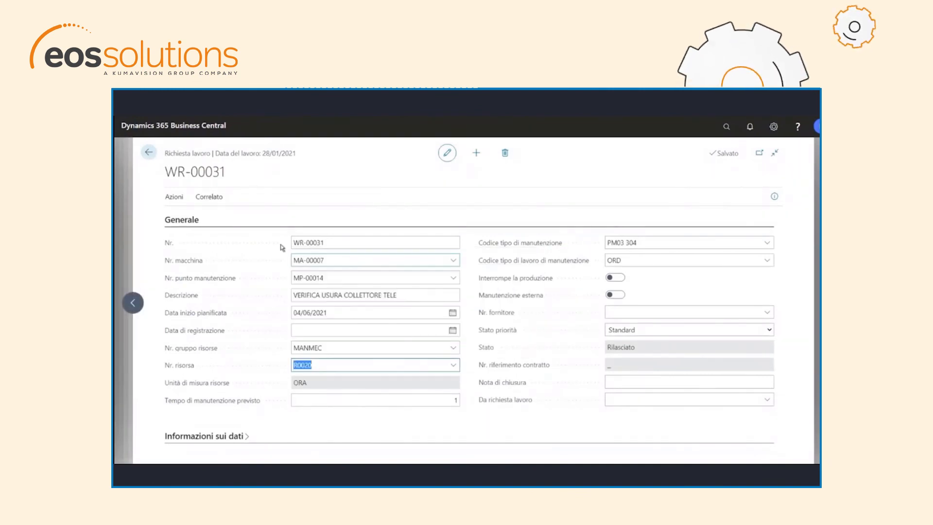
{"action": "left_click", "coordinate": [172, 197]}
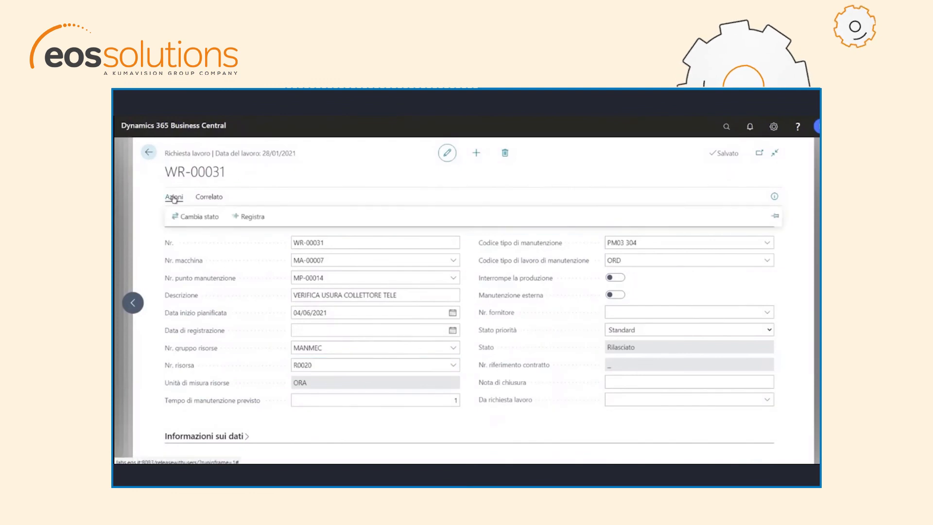
{"action": "left_click", "coordinate": [257, 219]}
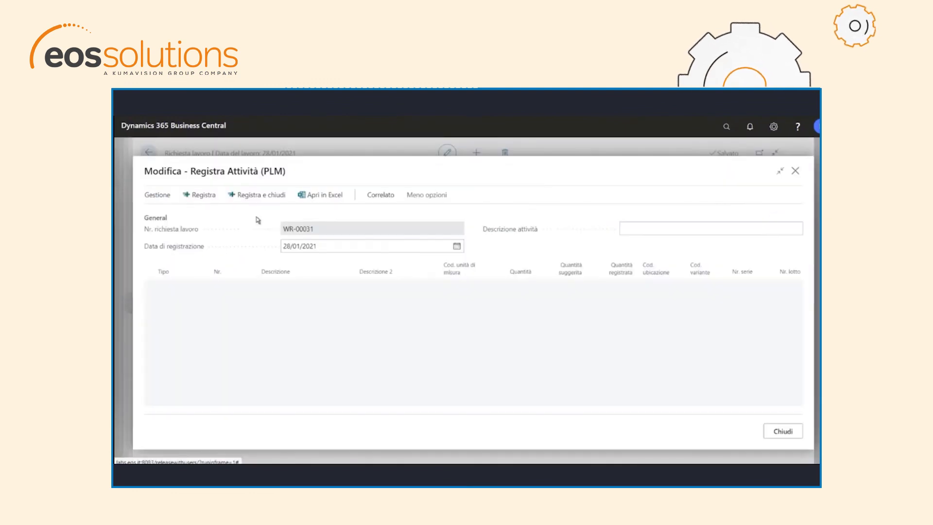
Enter quantity 1 and the activity description CONTROLLO OK for WR-00031, and post and close the activity registration
{"action": "left_click", "coordinate": [515, 285]}
{"action": "type", "text": "1"}
{"action": "left_click", "coordinate": [641, 229]}
{"action": "type", "text": "CONTROLLO OK"}
{"action": "key", "text": "Tab"}
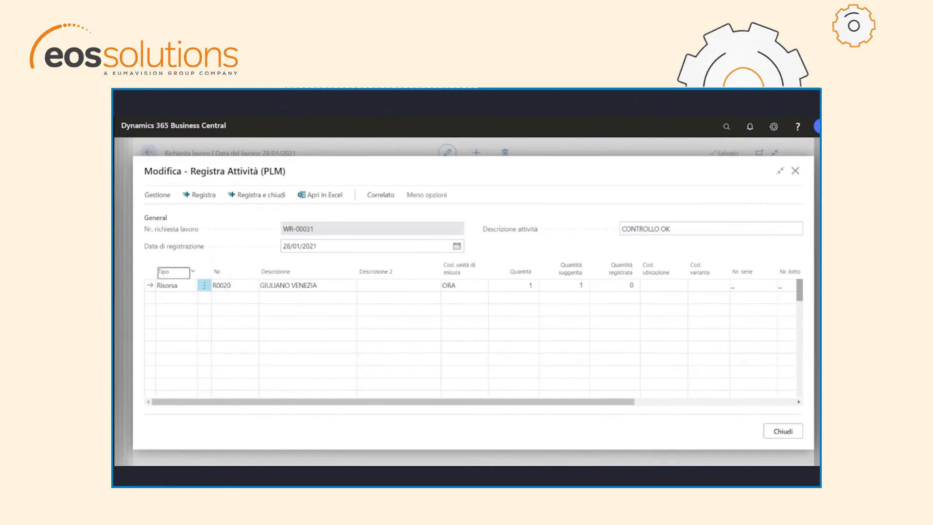
{"action": "left_click", "coordinate": [256, 197]}
{"action": "left_click", "coordinate": [518, 325]}
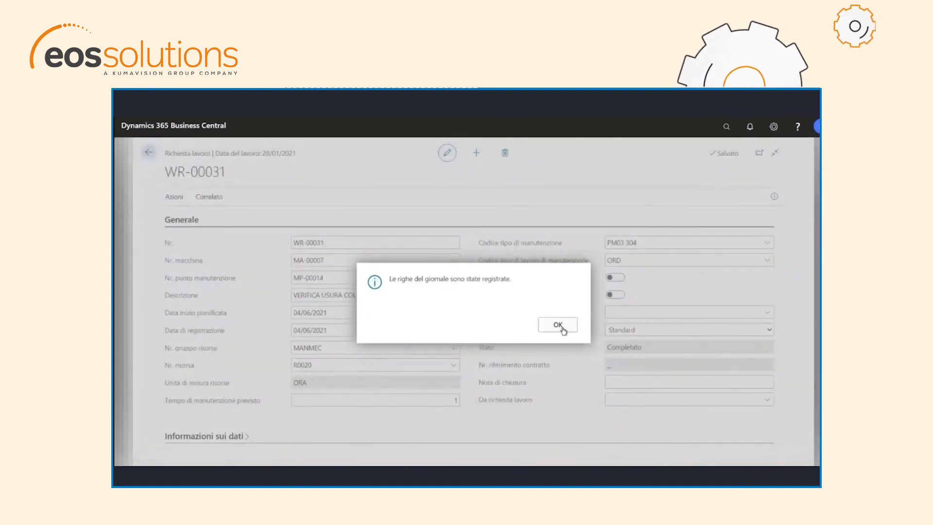
{"action": "left_click", "coordinate": [559, 325]}
Return to the work request list and check the status columns of WR-00031
{"action": "key", "text": "Escape"}
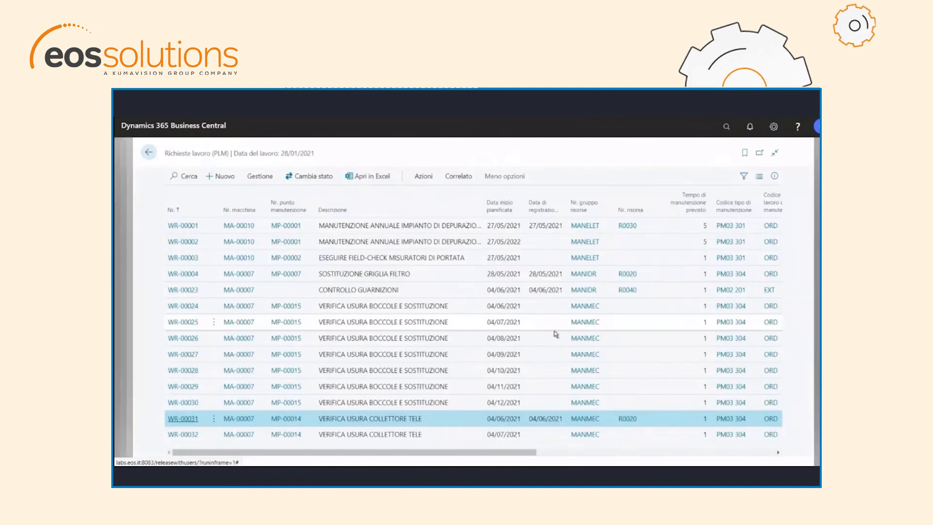
{"action": "left_click_drag", "start_coordinate": [500, 455], "coordinate": [676, 455]}
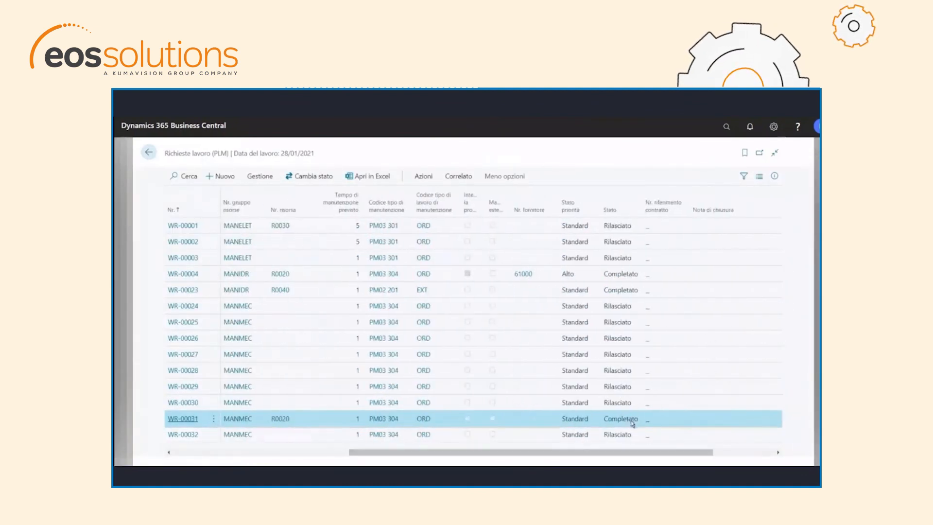
{"action": "left_click_drag", "start_coordinate": [564, 453], "coordinate": [262, 458]}
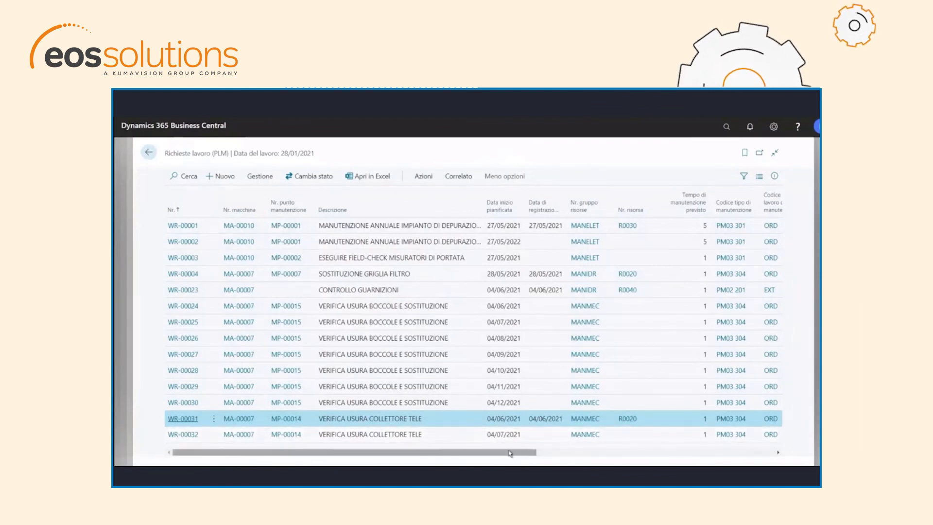
{"action": "left_click_drag", "start_coordinate": [506, 453], "coordinate": [523, 452]}
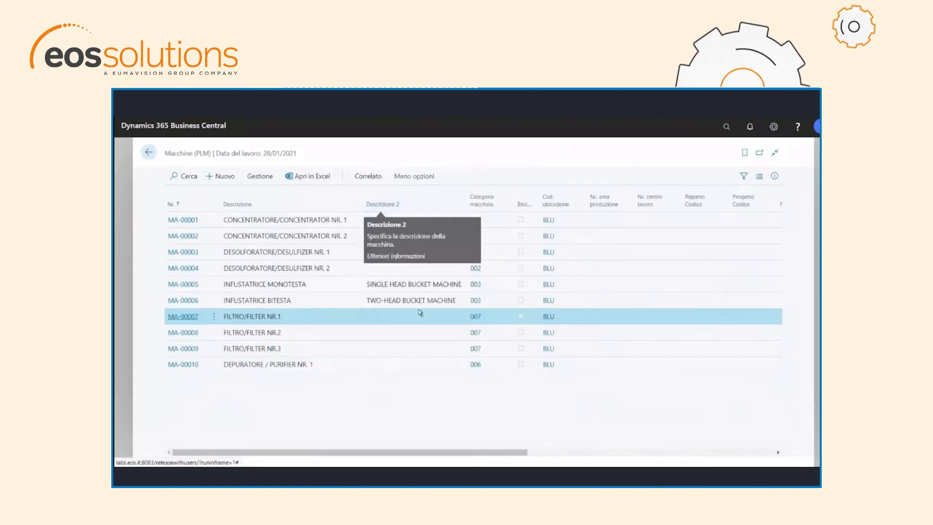
Open the maintenance points of machine MA-00007 and bring up the MP-00007 card in edit mode
{"action": "left_click", "coordinate": [259, 176]}
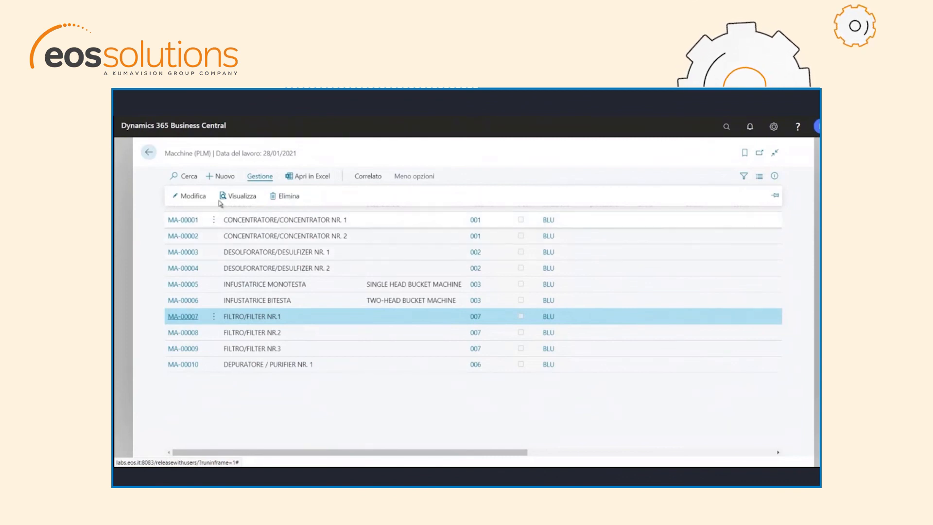
{"action": "left_click", "coordinate": [368, 177]}
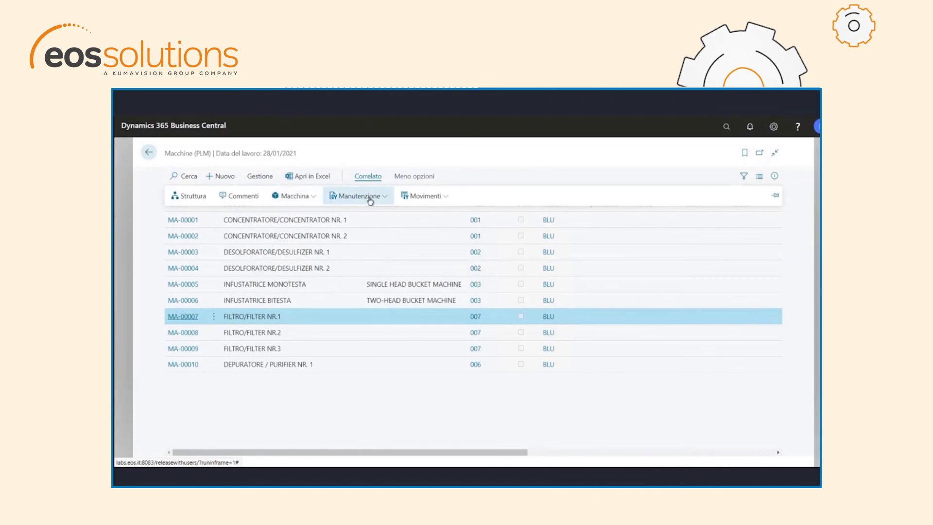
{"action": "left_click", "coordinate": [370, 199]}
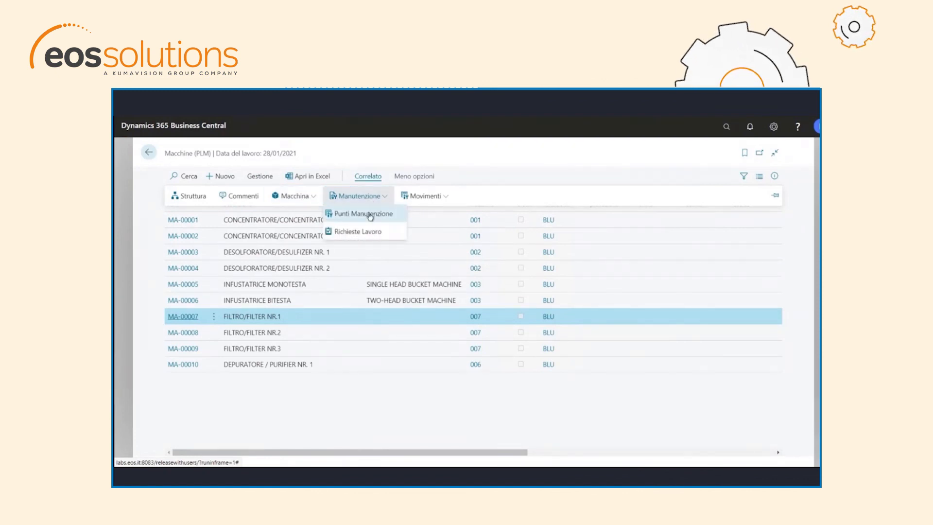
{"action": "left_click", "coordinate": [371, 216]}
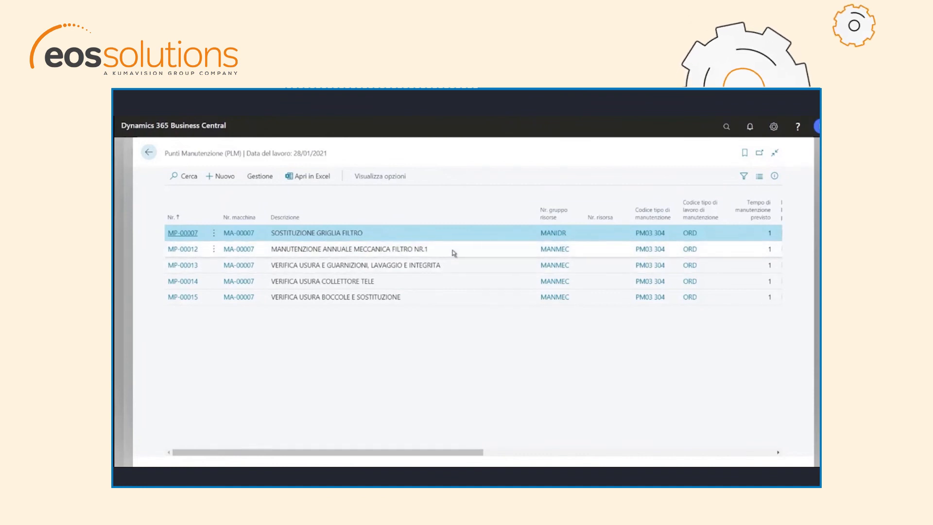
{"action": "left_click", "coordinate": [260, 178]}
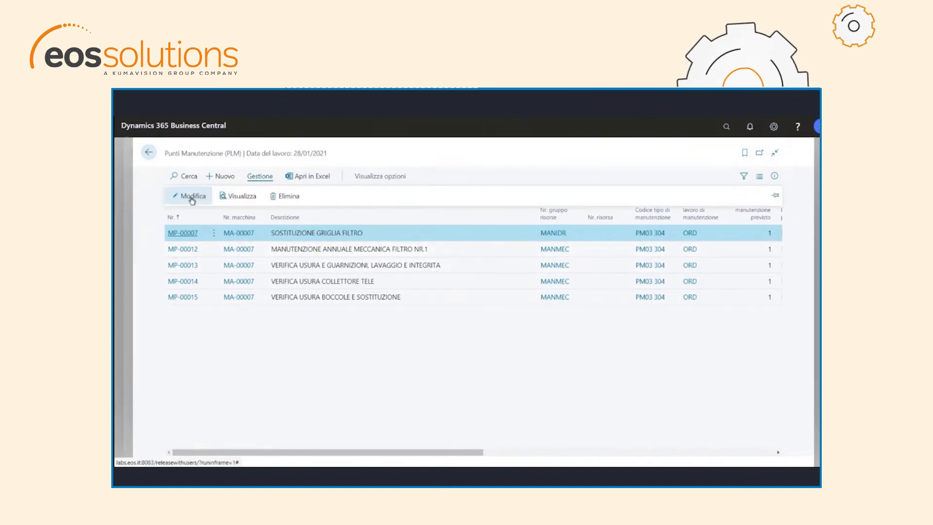
{"action": "left_click", "coordinate": [193, 198]}
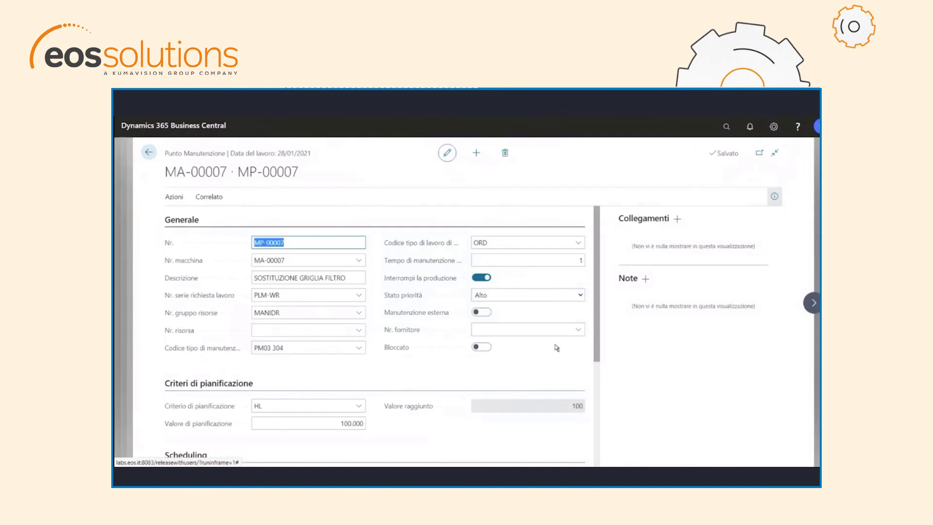
Review the planning criterion, planning value and general settings of maintenance point MP-00007
{"action": "left_click_drag", "start_coordinate": [596, 346], "coordinate": [599, 403]}
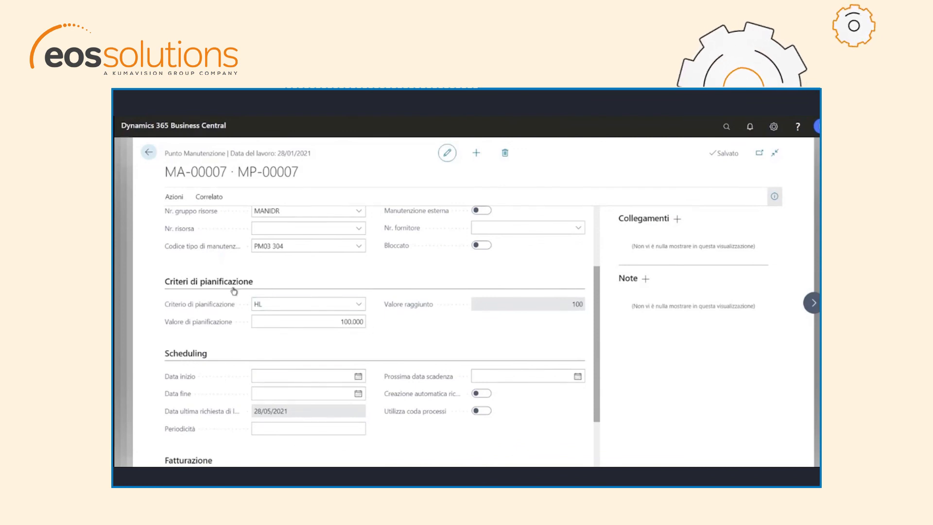
{"action": "left_click", "coordinate": [359, 306]}
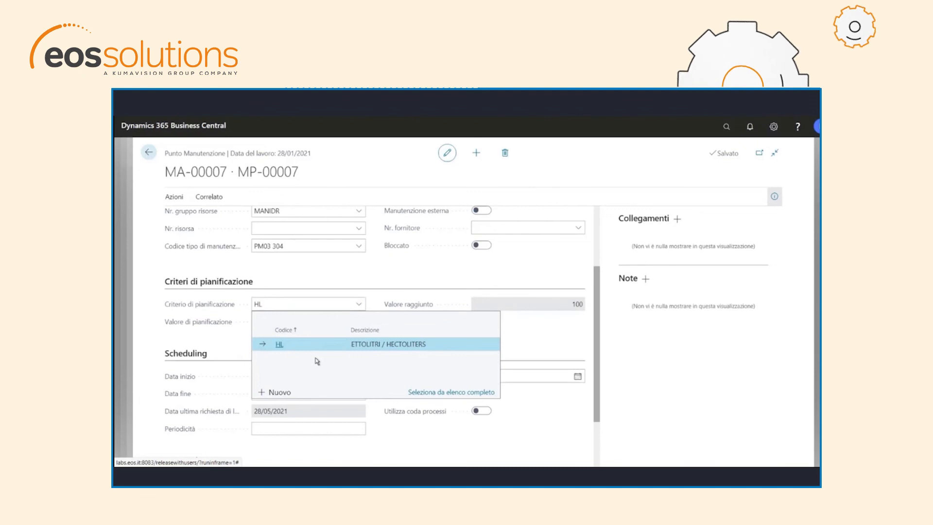
{"action": "left_click", "coordinate": [228, 346]}
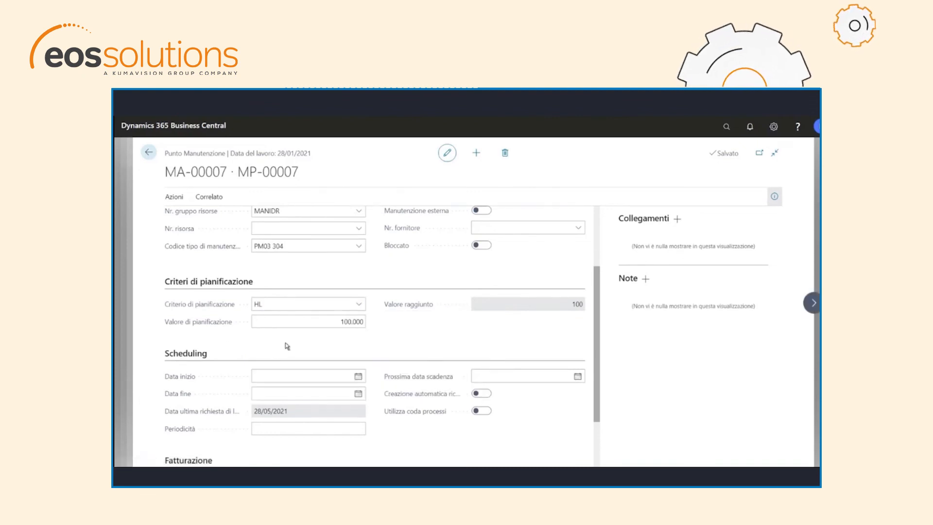
{"action": "left_click", "coordinate": [333, 321]}
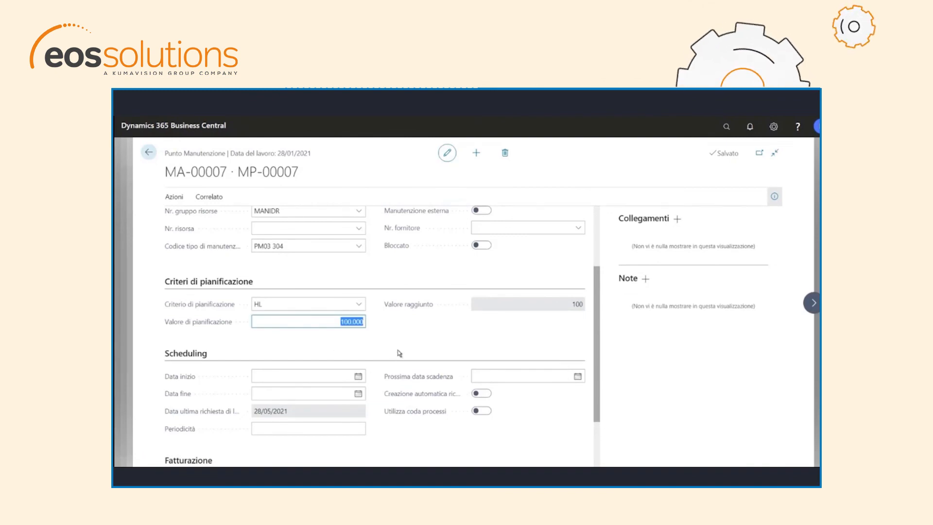
{"action": "scroll", "coordinate": [399, 361], "scroll_direction": "up", "scroll_amount": 3}
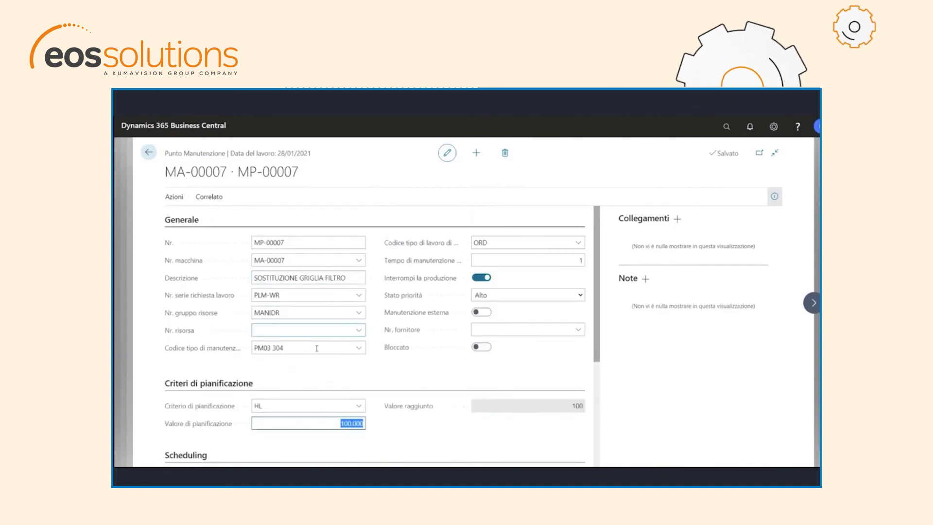
{"action": "scroll", "coordinate": [284, 346], "scroll_direction": "down", "scroll_amount": 1}
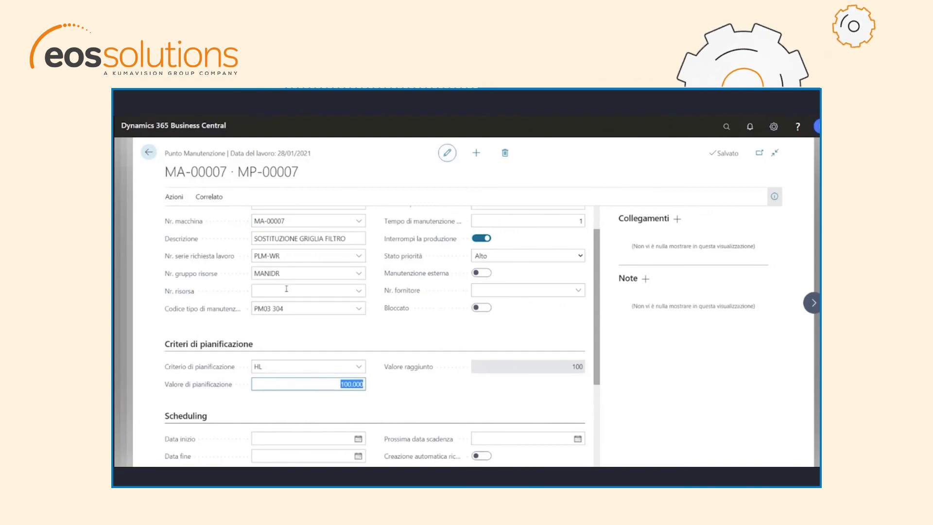
Review the spare parts (Ricambi) assigned to MP-00007, including location and stock, and return to the machine list
{"action": "left_click", "coordinate": [209, 197]}
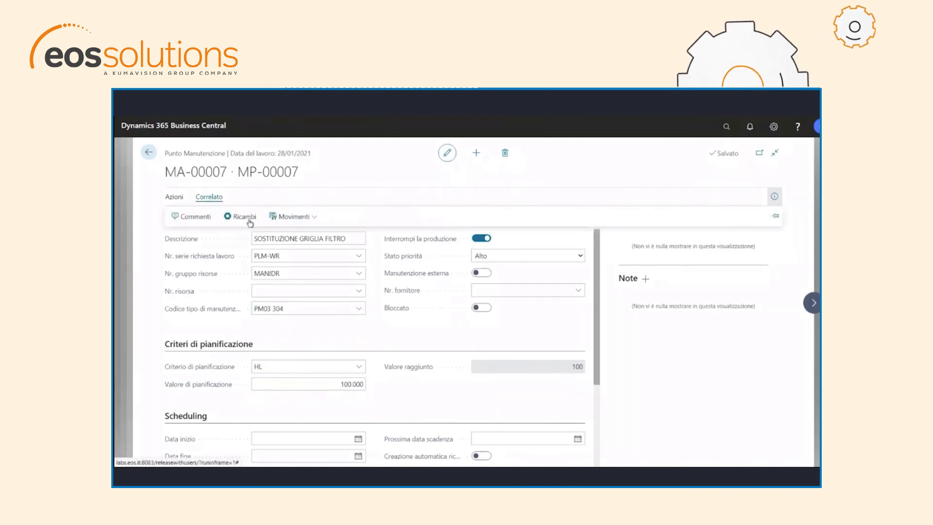
{"action": "left_click", "coordinate": [244, 216]}
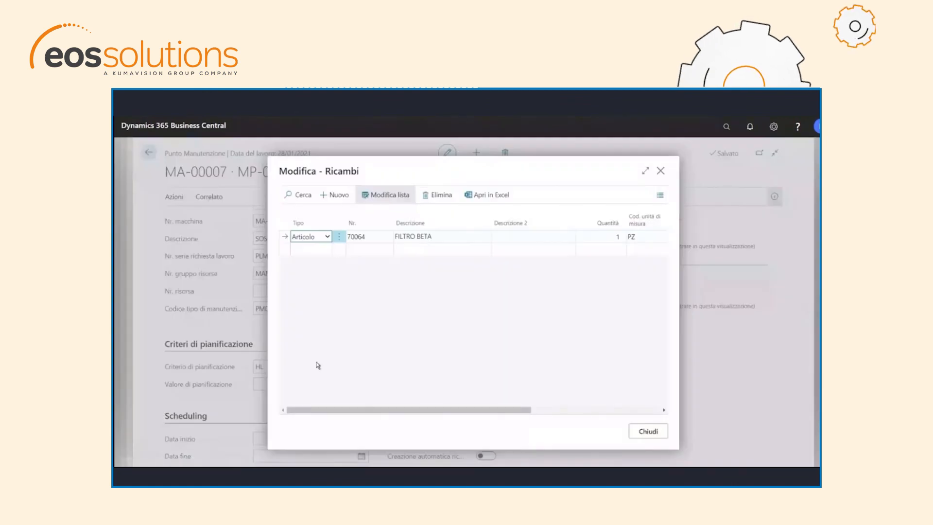
{"action": "left_click_drag", "start_coordinate": [458, 410], "coordinate": [642, 414]}
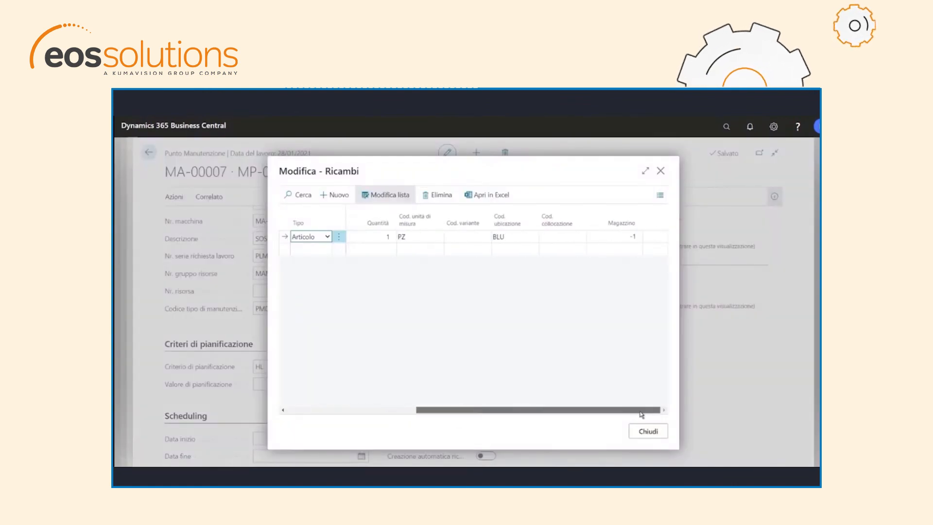
{"action": "left_click_drag", "start_coordinate": [416, 411], "coordinate": [380, 416]}
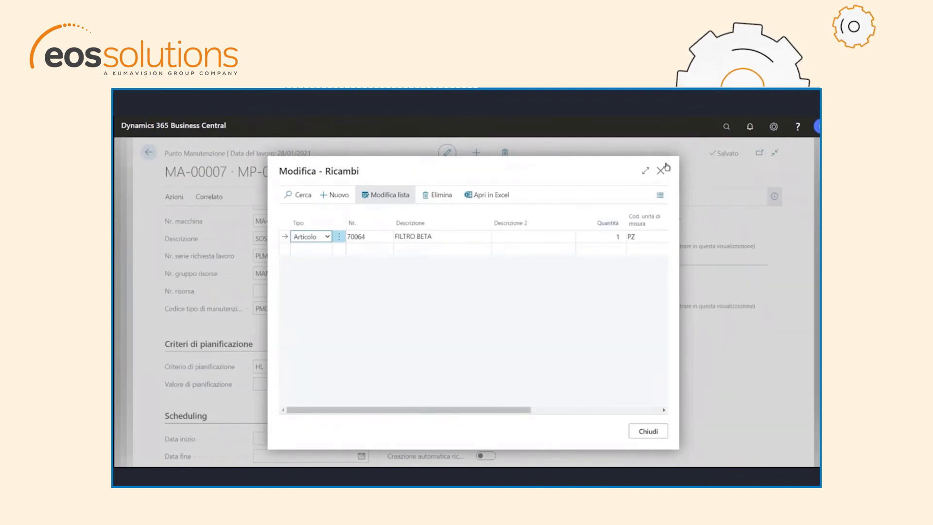
{"action": "key", "text": "Escape"}
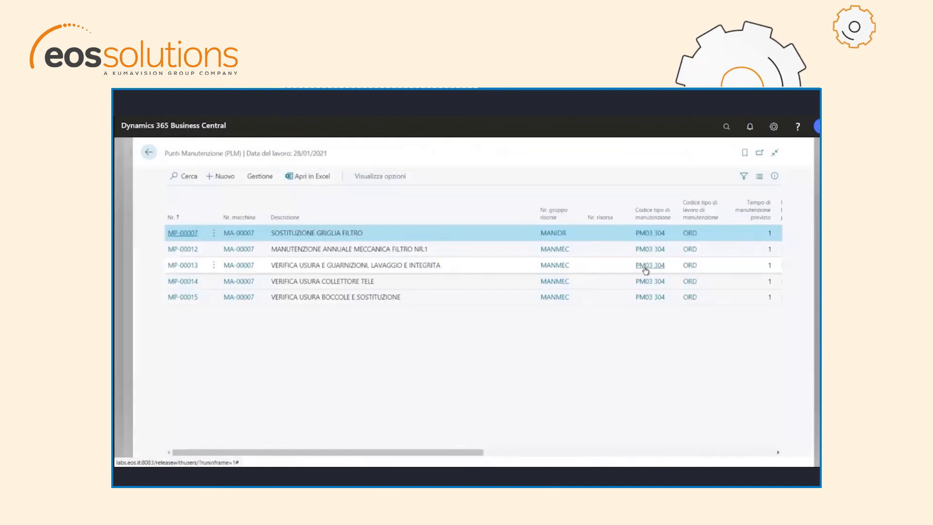
{"action": "key", "text": "Escape"}
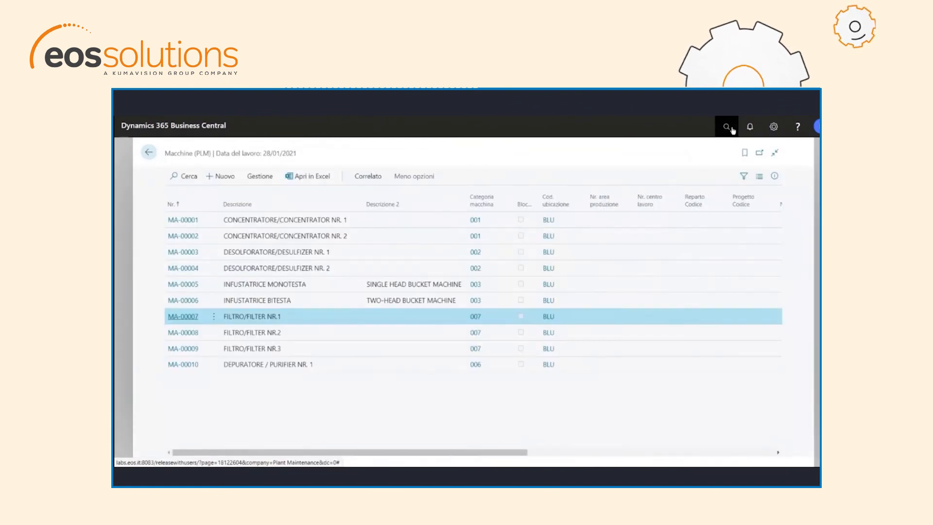
Find and open Giornale Macchina (PLM) with GIORNAL MACCHIN, and delete the existing MA-00007 journal line
{"action": "left_click", "coordinate": [732, 130]}
{"action": "type", "text": "GIORNAL MACCHIN"}
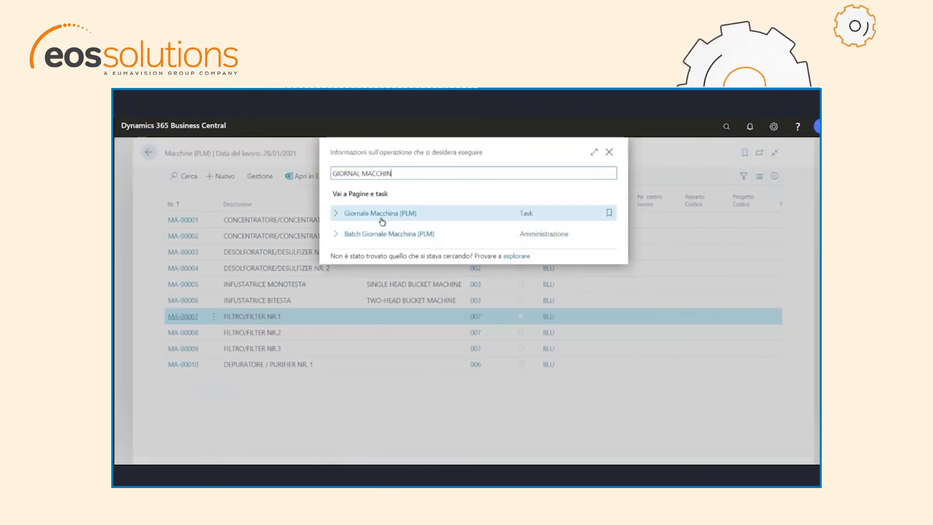
{"action": "left_click", "coordinate": [383, 214]}
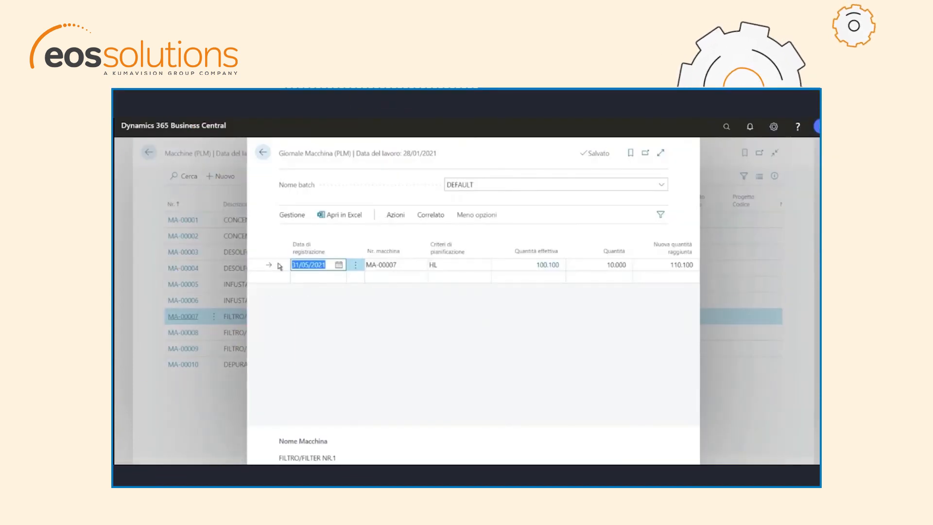
{"action": "left_click", "coordinate": [291, 215]}
{"action": "left_click", "coordinate": [310, 237]}
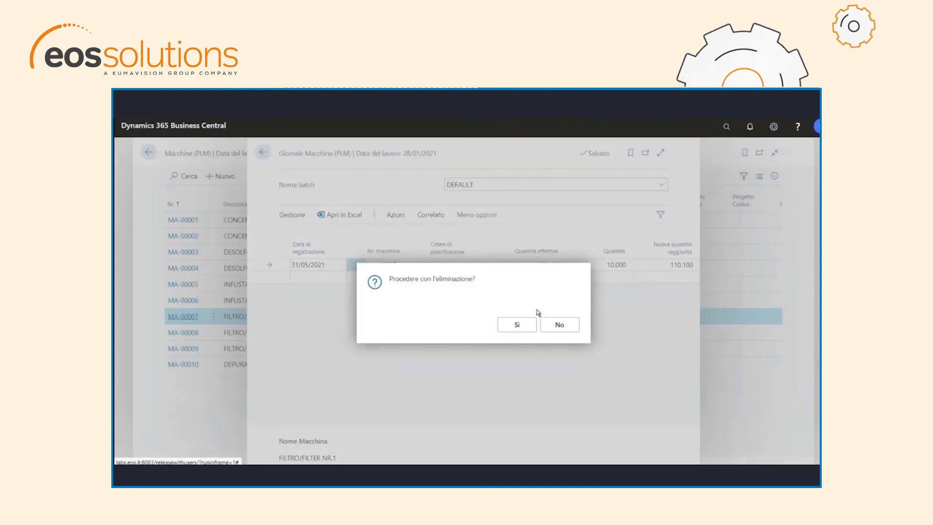
{"action": "key", "text": "Return"}
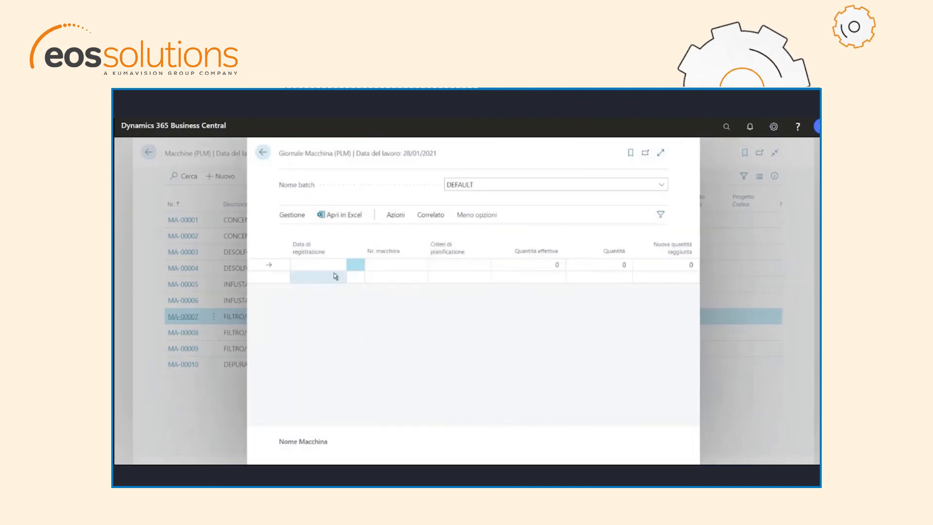
Add a machine journal line dated 04/06/2021 for machine MA-00007 and open its planning criterion choices
{"action": "left_click", "coordinate": [329, 265]}
{"action": "type", "text": "0"}
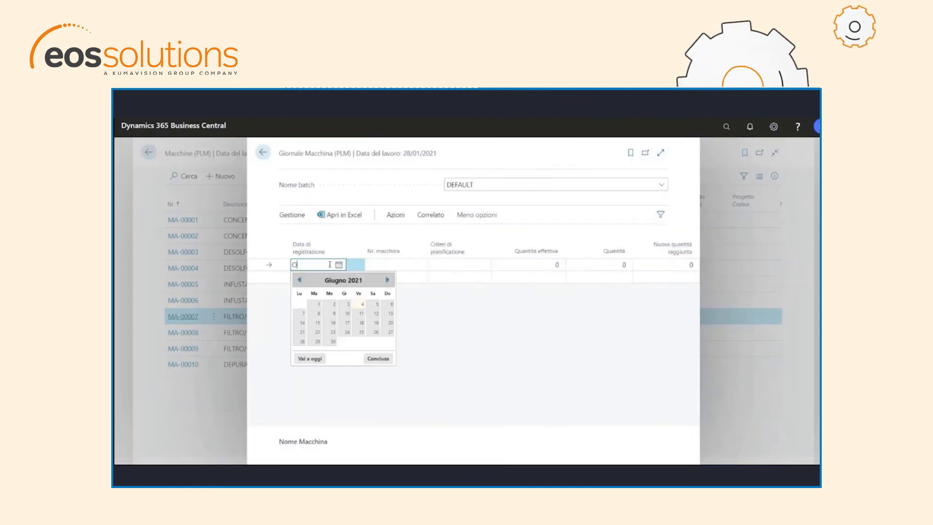
{"action": "type", "text": "4"}
{"action": "key", "text": "Tab"}
{"action": "left_click", "coordinate": [421, 264]}
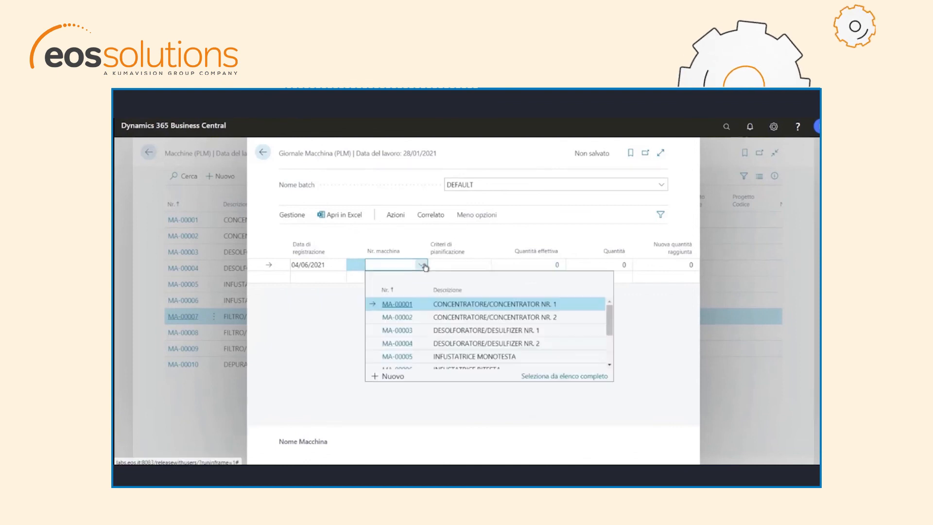
{"action": "scroll", "coordinate": [537, 335], "scroll_direction": "down", "scroll_amount": 1}
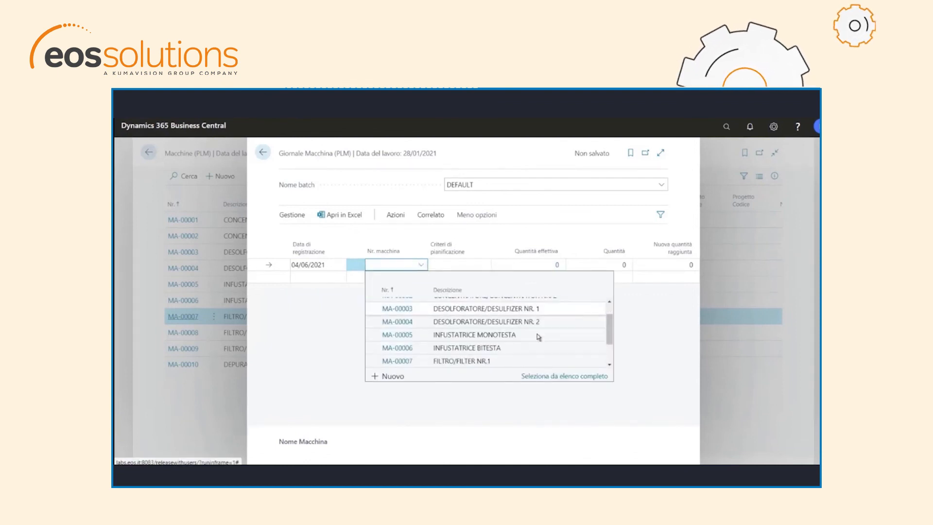
{"action": "left_click", "coordinate": [521, 362]}
{"action": "left_click", "coordinate": [478, 267]}
{"action": "left_click", "coordinate": [484, 265]}
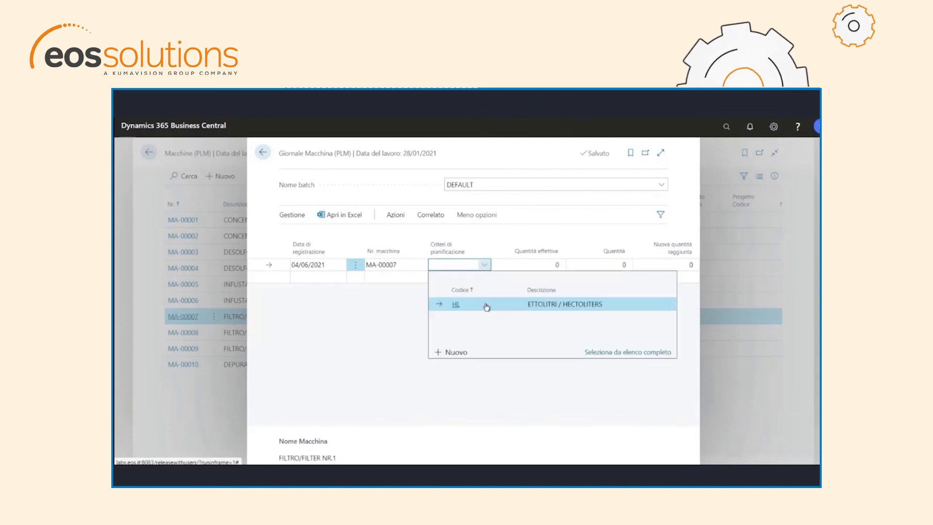